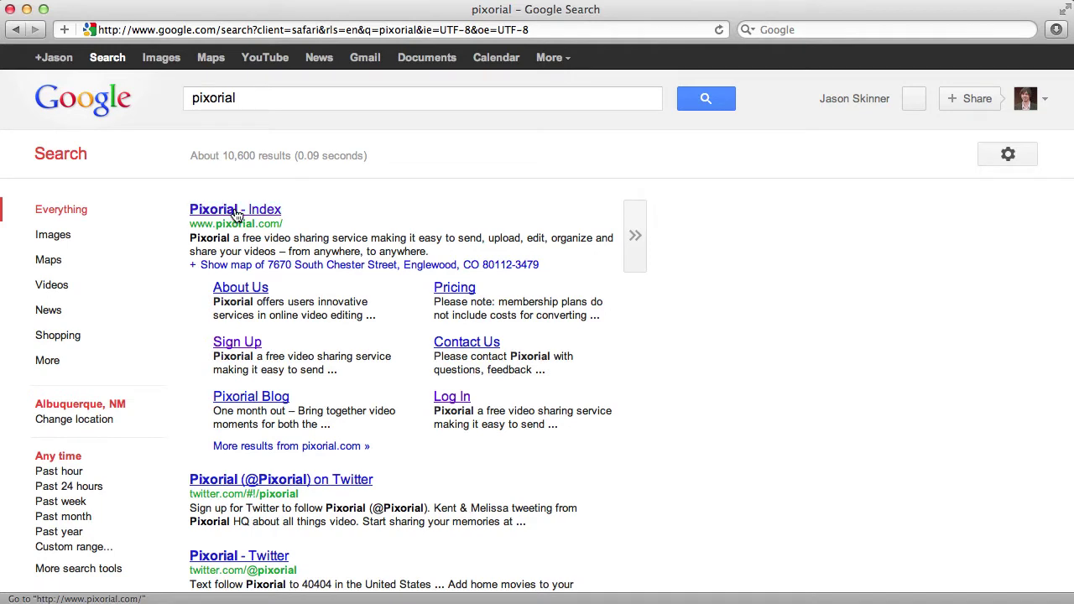
- Open the Pixorial website from the search results and sign in with the account e-mail address and password
left_click(238, 216)
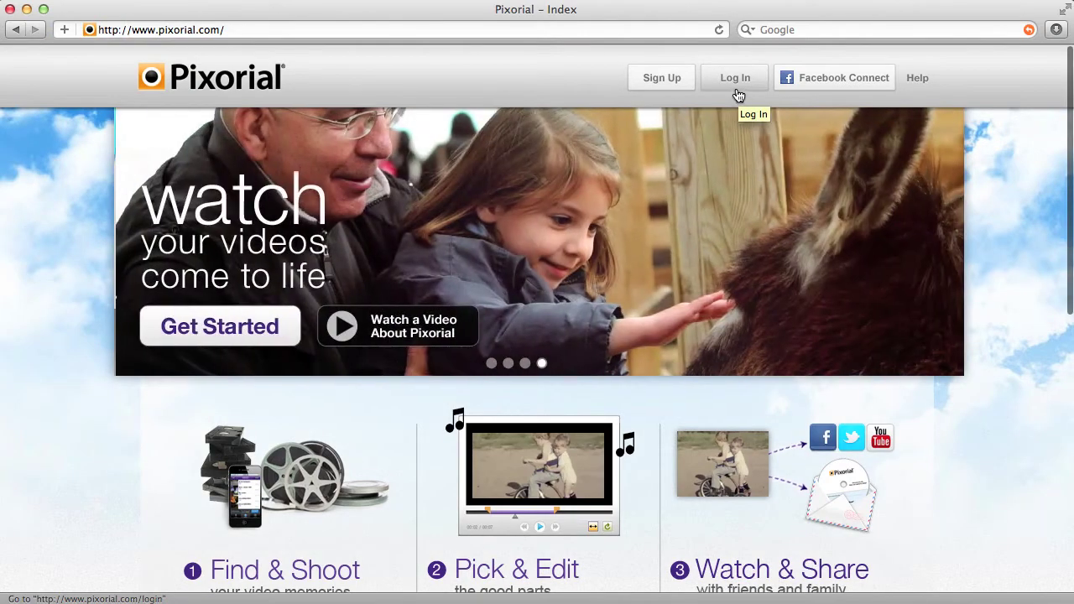
left_click(737, 94)
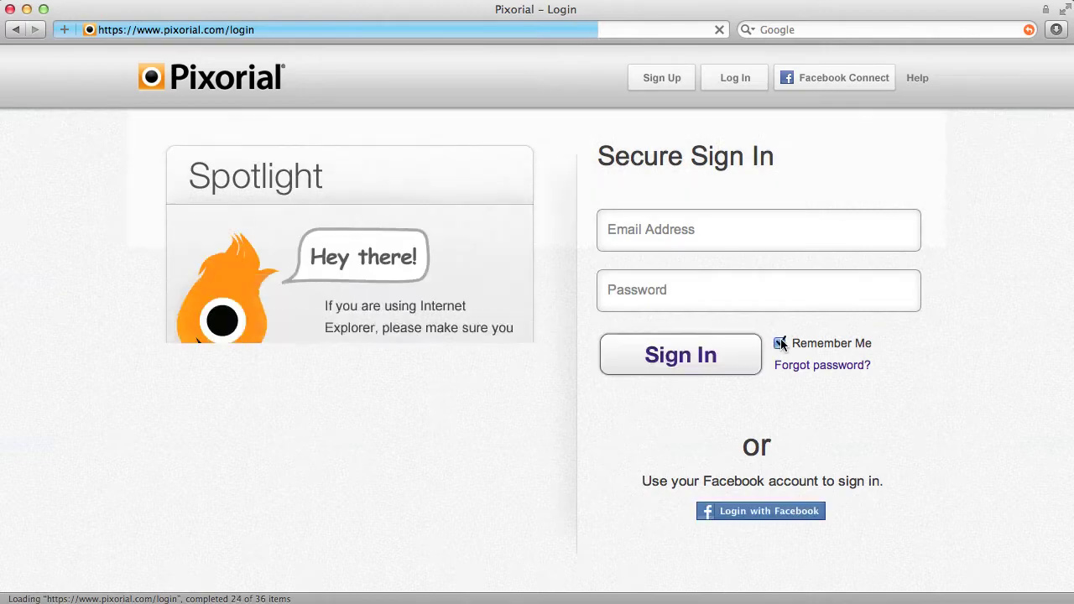
left_click(732, 238)
type("js")
key("Tab")
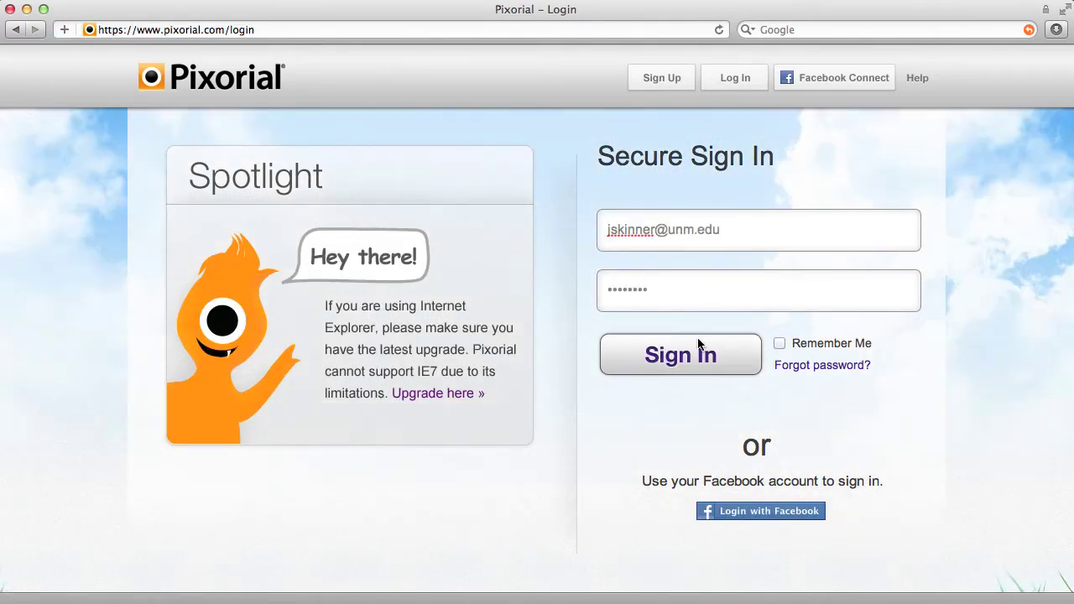
left_click(701, 361)
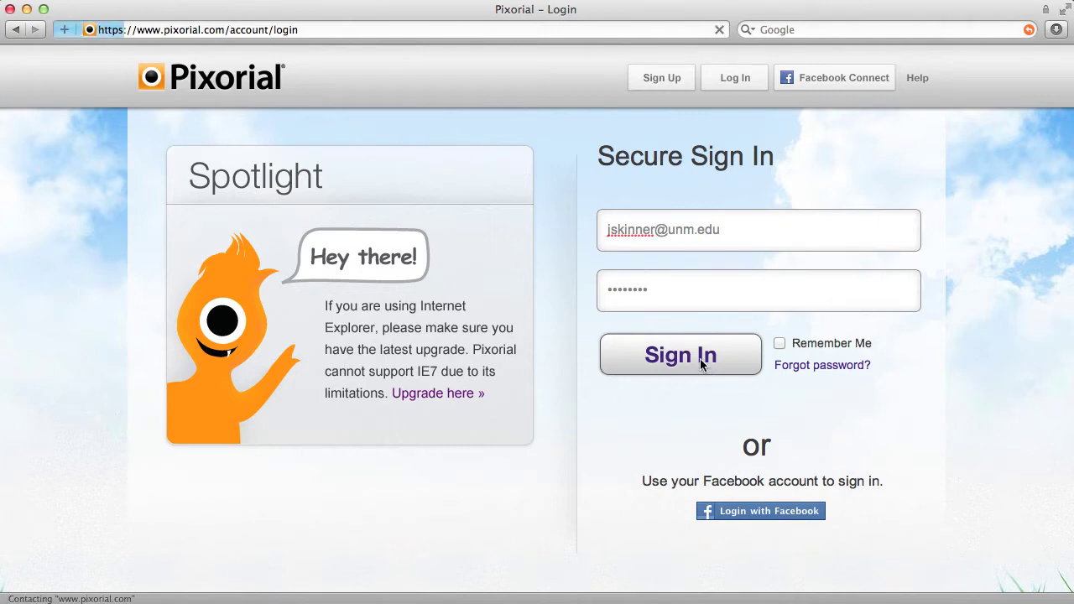
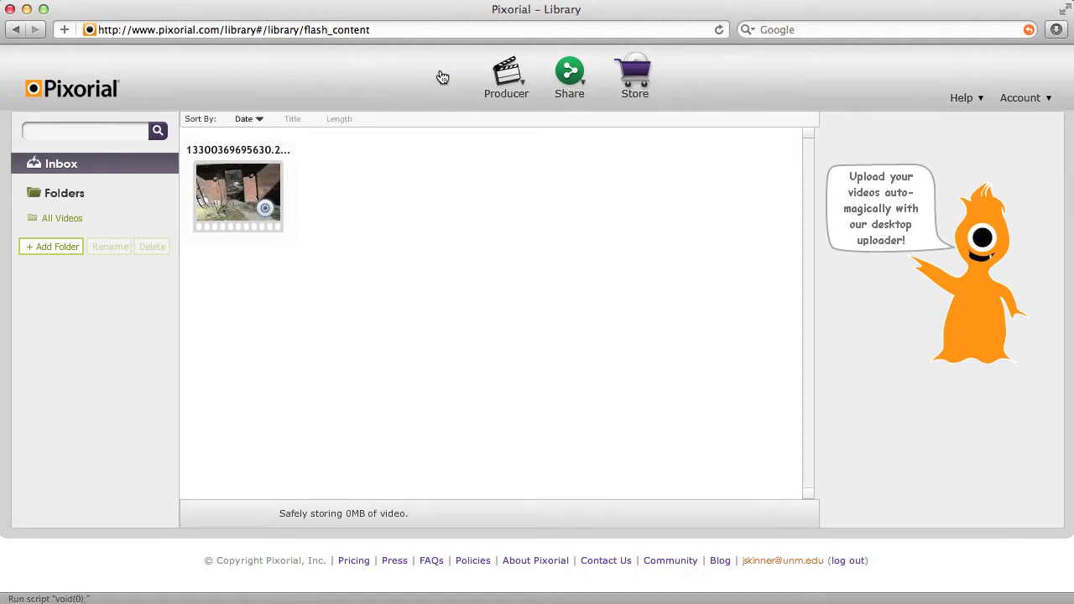
- Upload 01_rooster_crow.mov from the pixorial folder on the computer to the video library
left_click(439, 74)
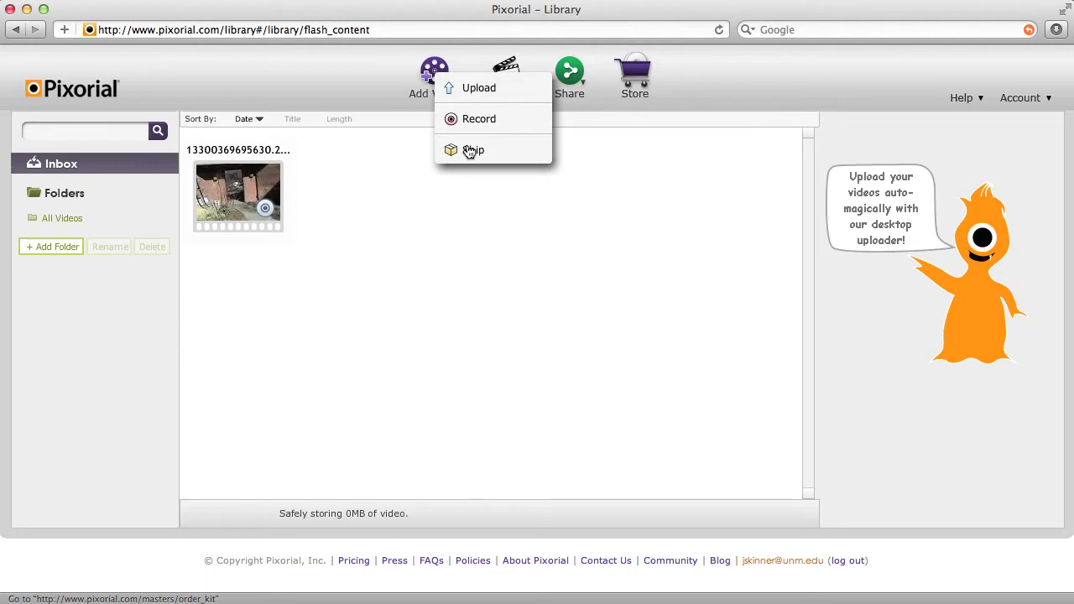
left_click(480, 89)
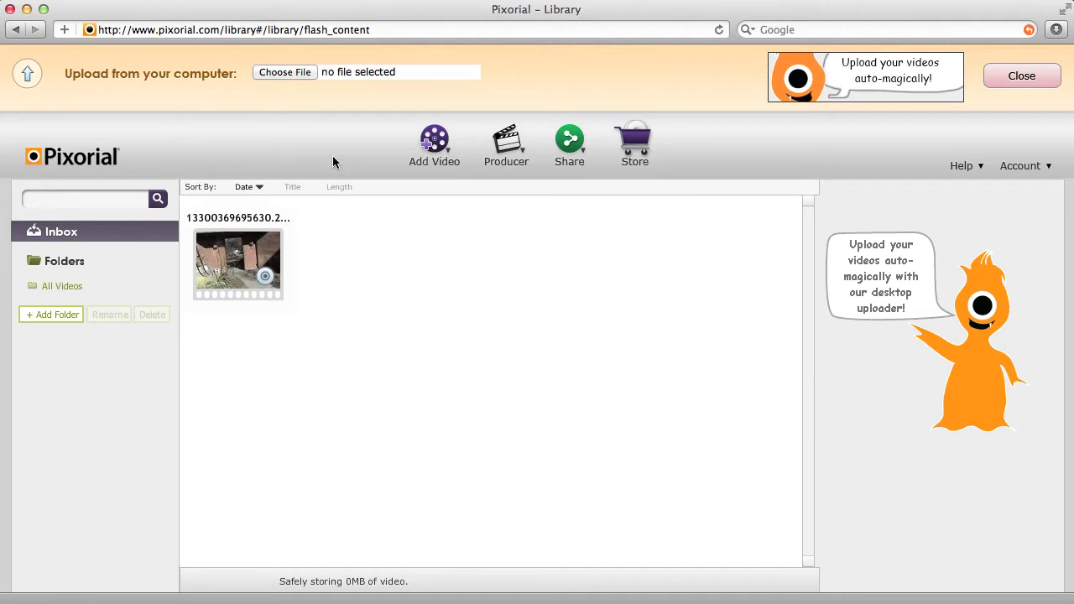
left_click(292, 71)
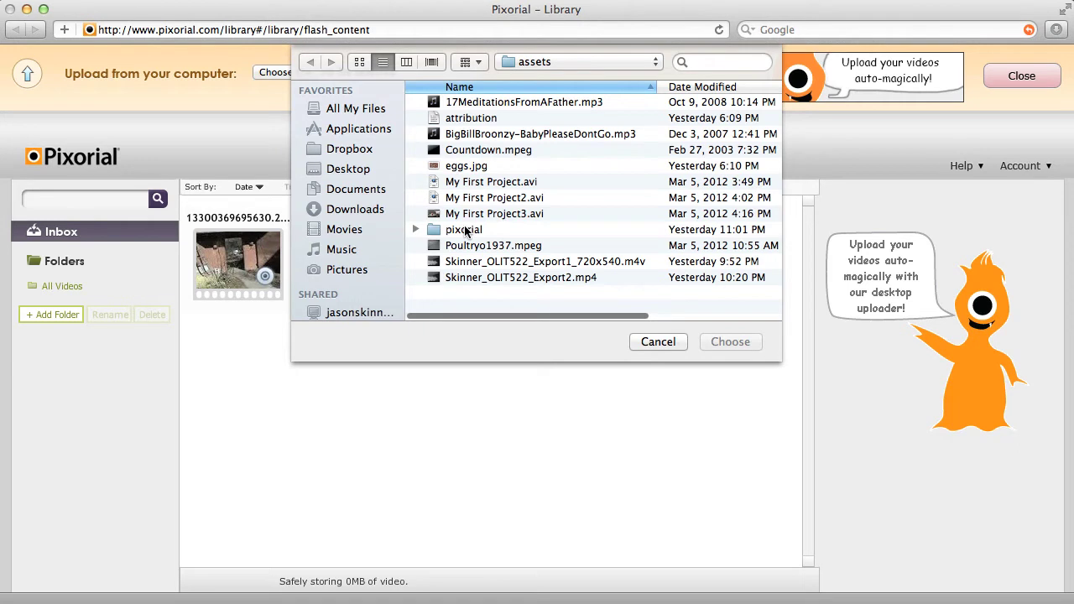
double_click(468, 230)
left_click(495, 102)
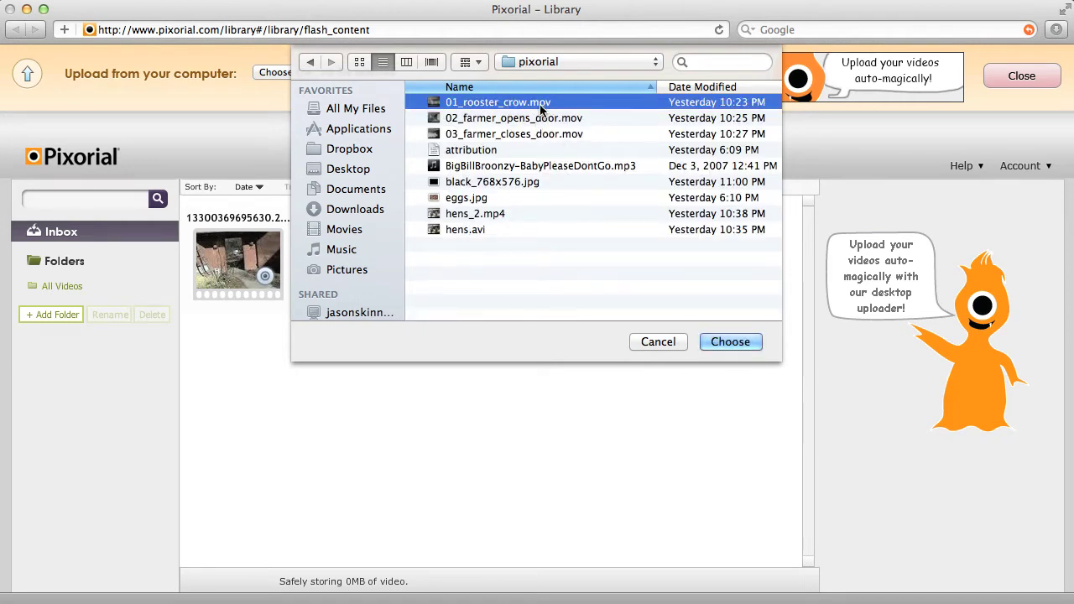
left_click(730, 341)
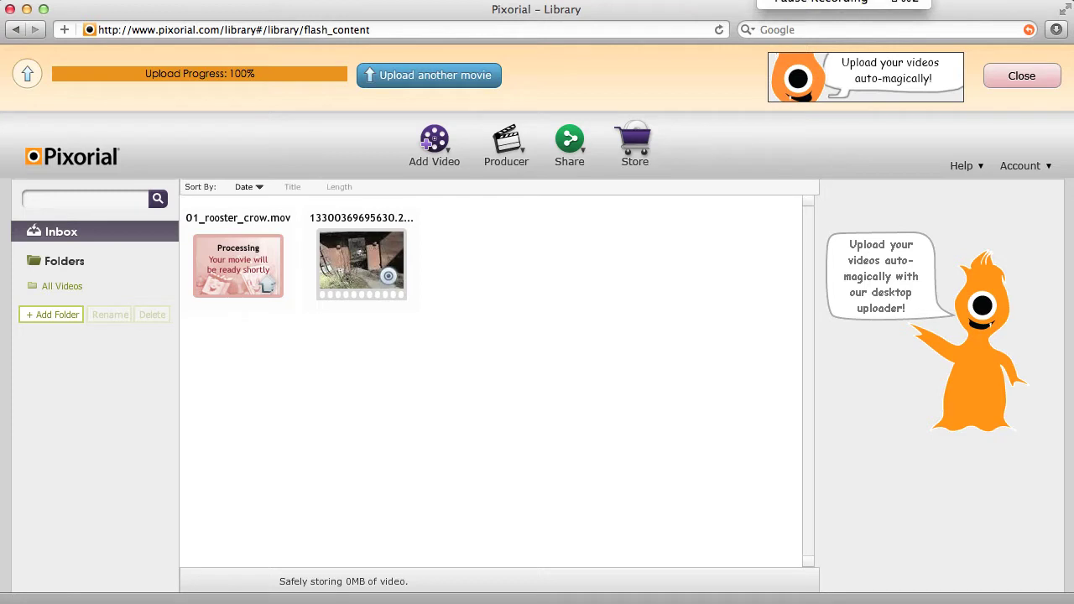
- Upload 03_farmer_closes_door.mov from the pixorial folder to the library as another movie
left_click(451, 76)
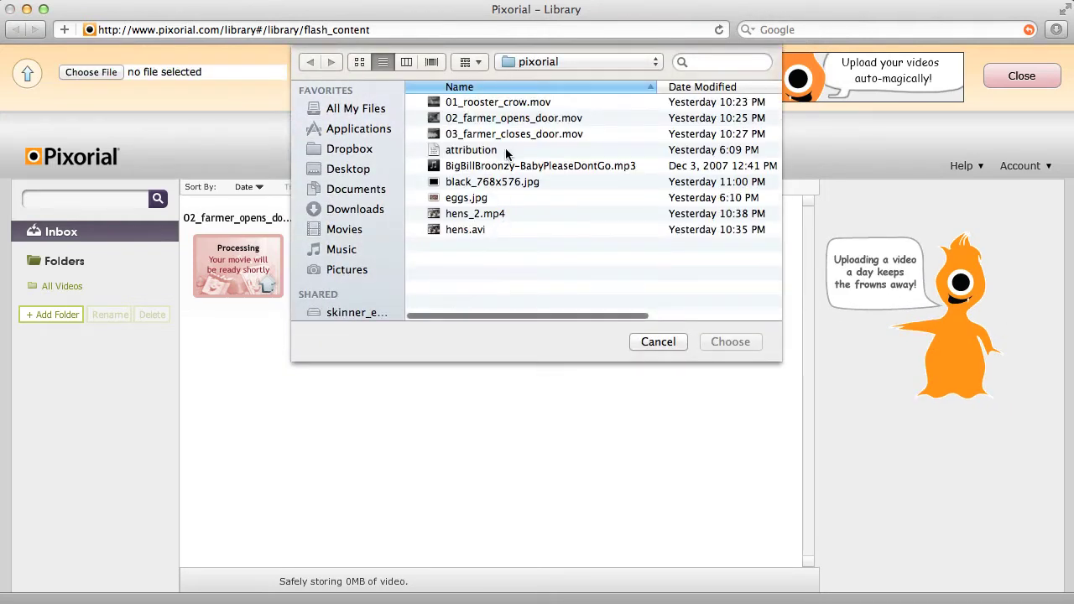
left_click(507, 141)
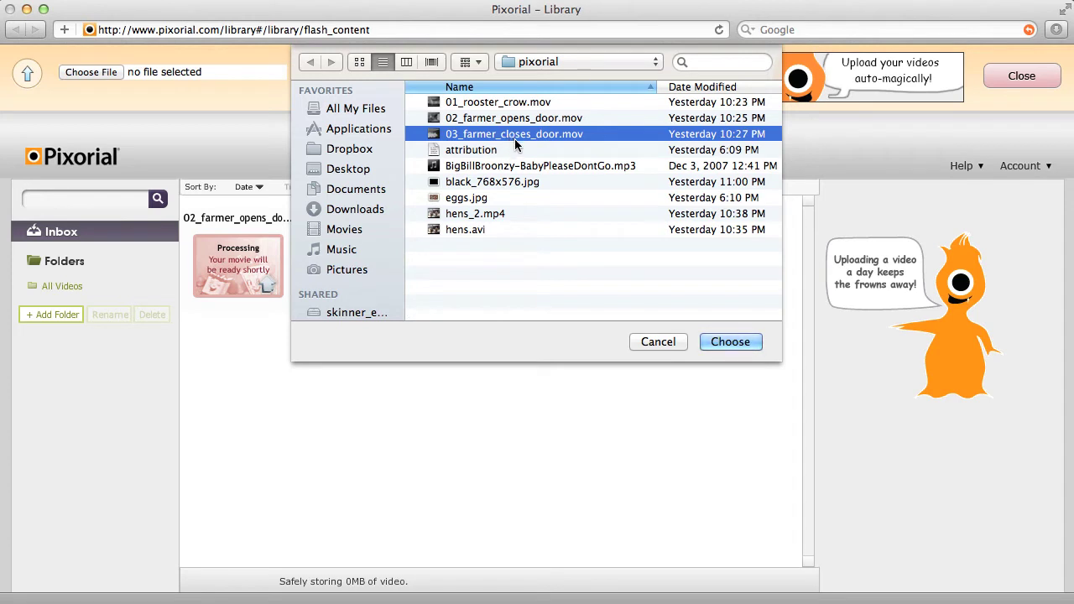
left_click(730, 342)
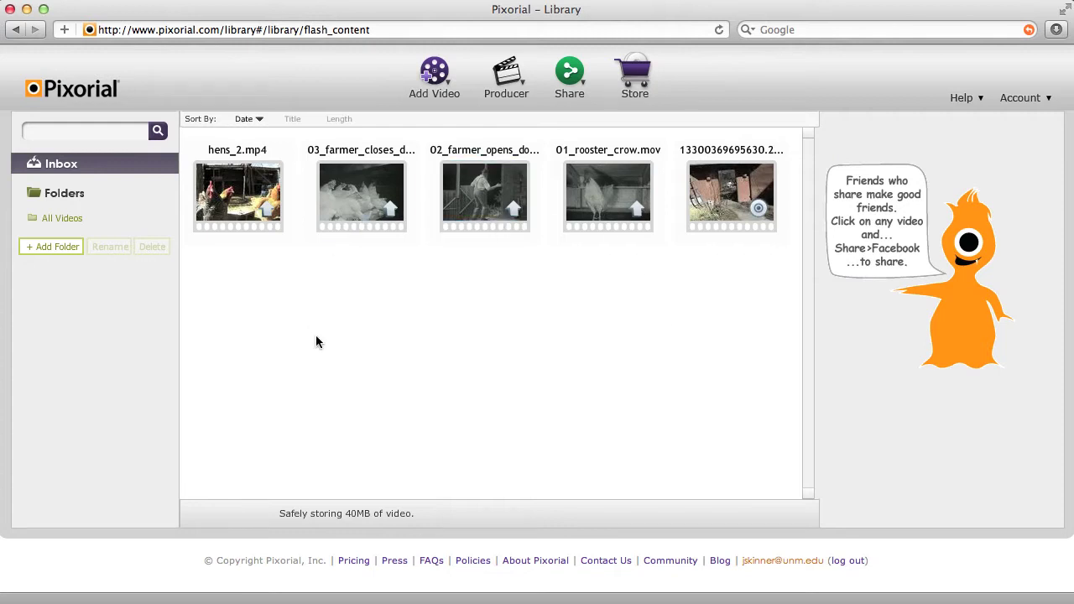
- Review the sharing options, information and tags of 01_rooster_crow.mov in the library, and deselect the clip
left_click(589, 193)
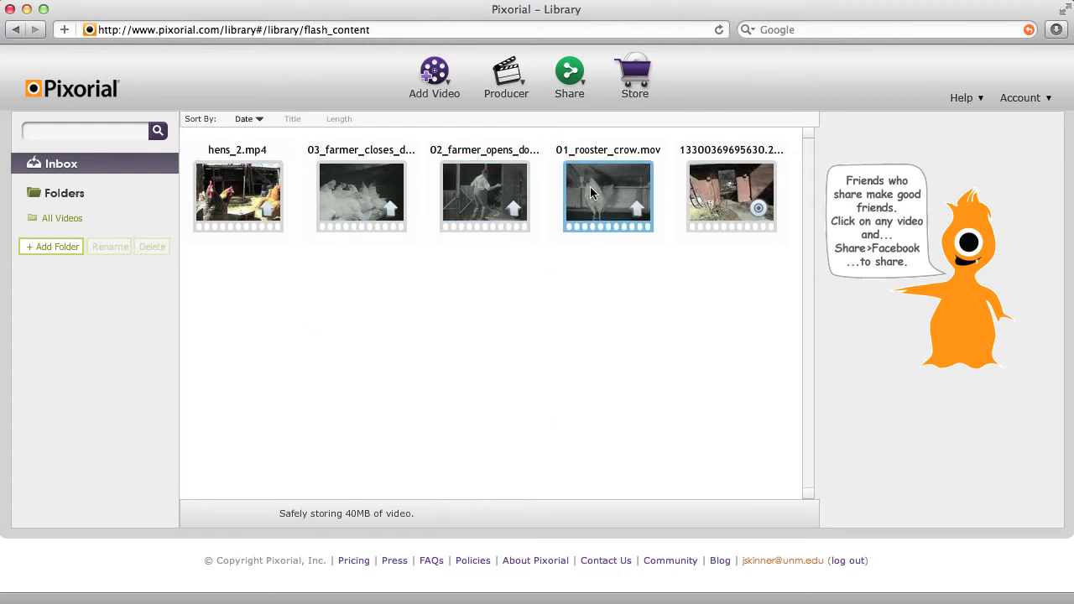
left_click(590, 191)
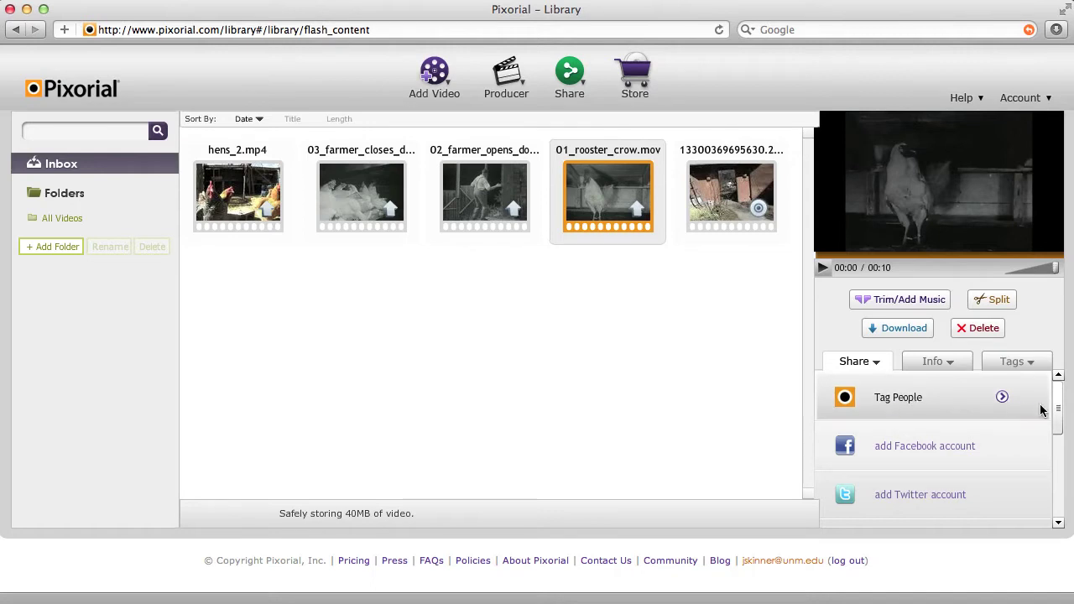
mouse_move(1057, 407)
left_mouse_down()
mouse_move(1059, 497)
mouse_move(1057, 420)
left_mouse_up()
left_click(928, 361)
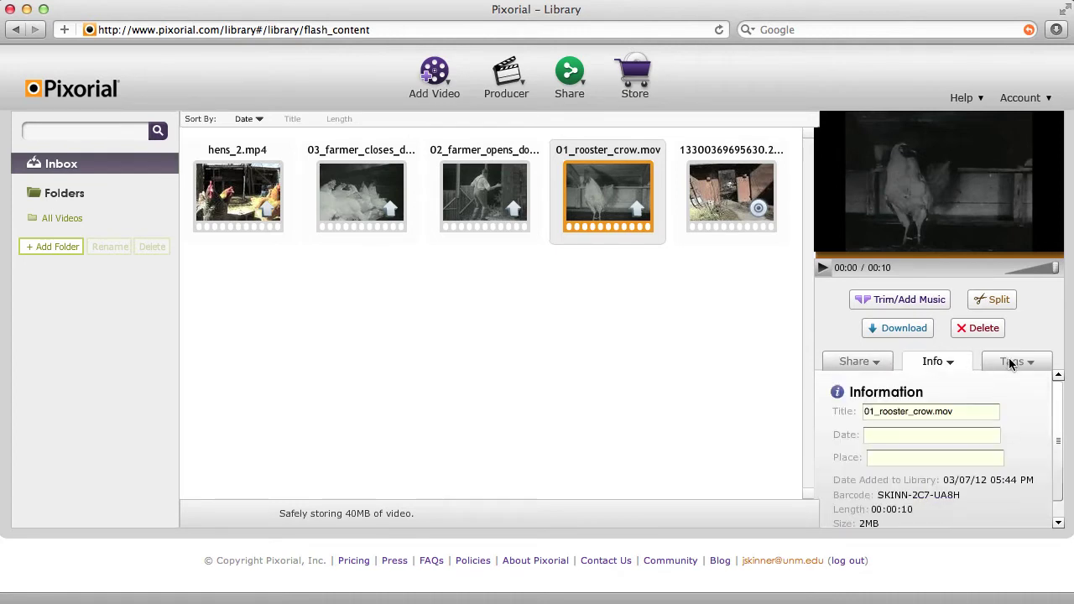
left_click(1012, 362)
left_click(938, 361)
left_click(856, 363)
left_click(708, 302)
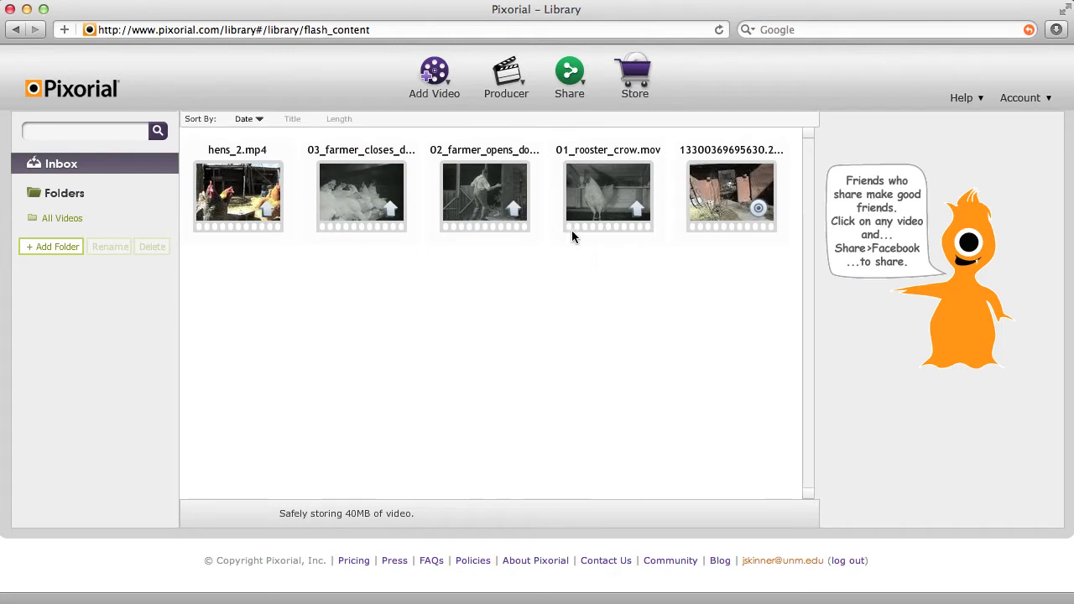
- Create a new Producer production and add 01_rooster_crow.mov to its storyboard
left_click(520, 92)
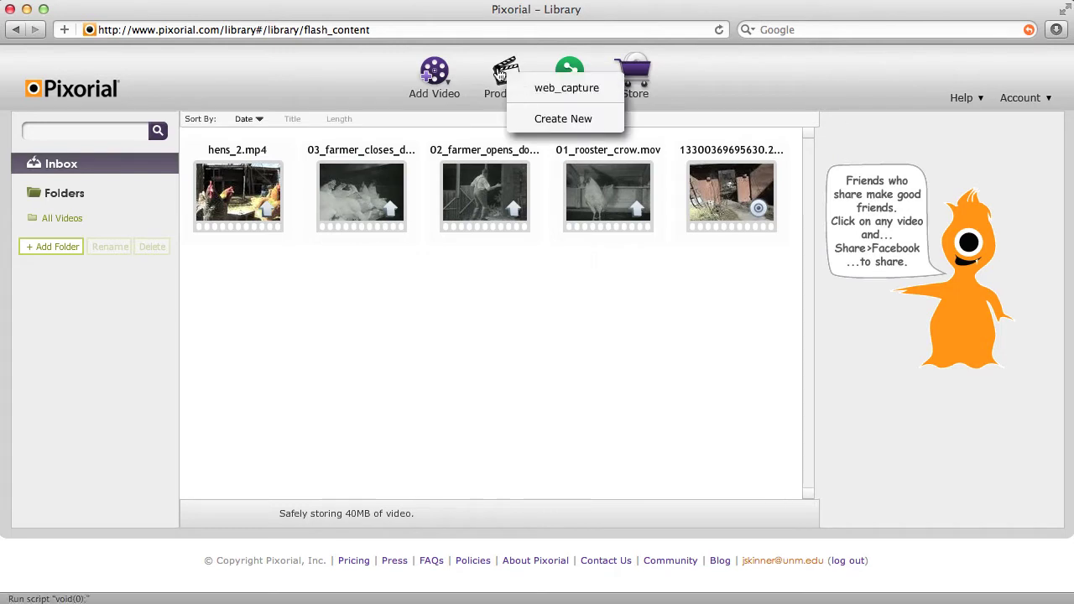
left_click(561, 120)
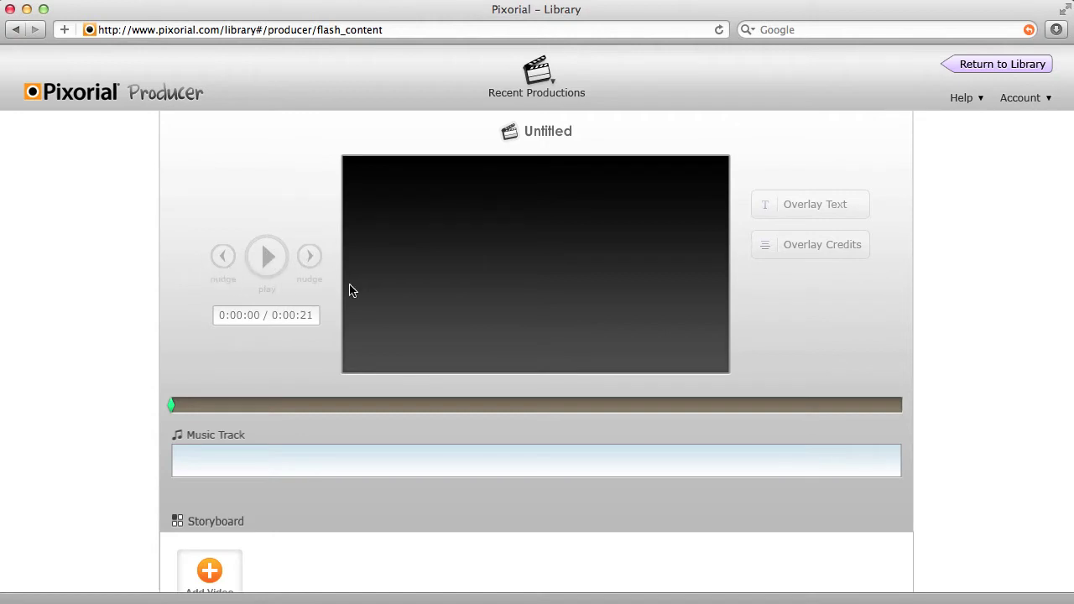
scroll(484, 329, "down", 1)
scroll(484, 329, "down", 2)
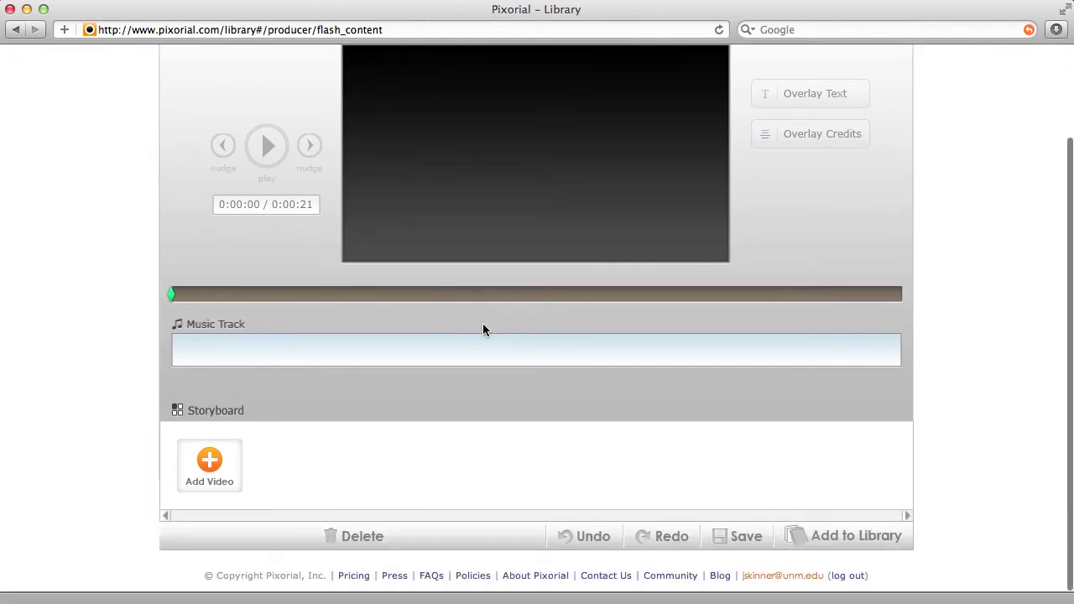
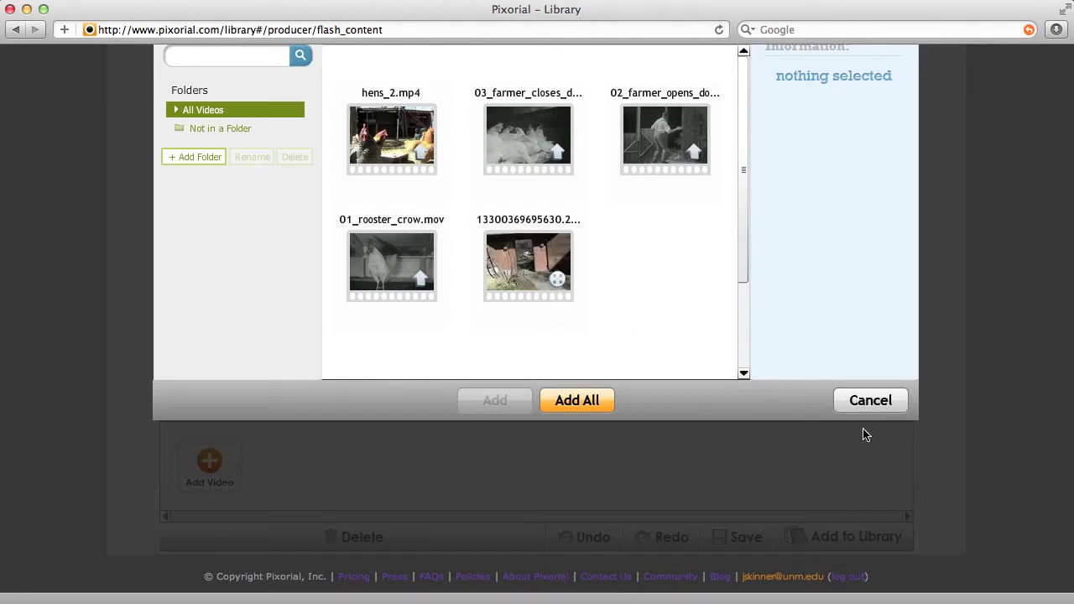
scroll(866, 434, "up", 3)
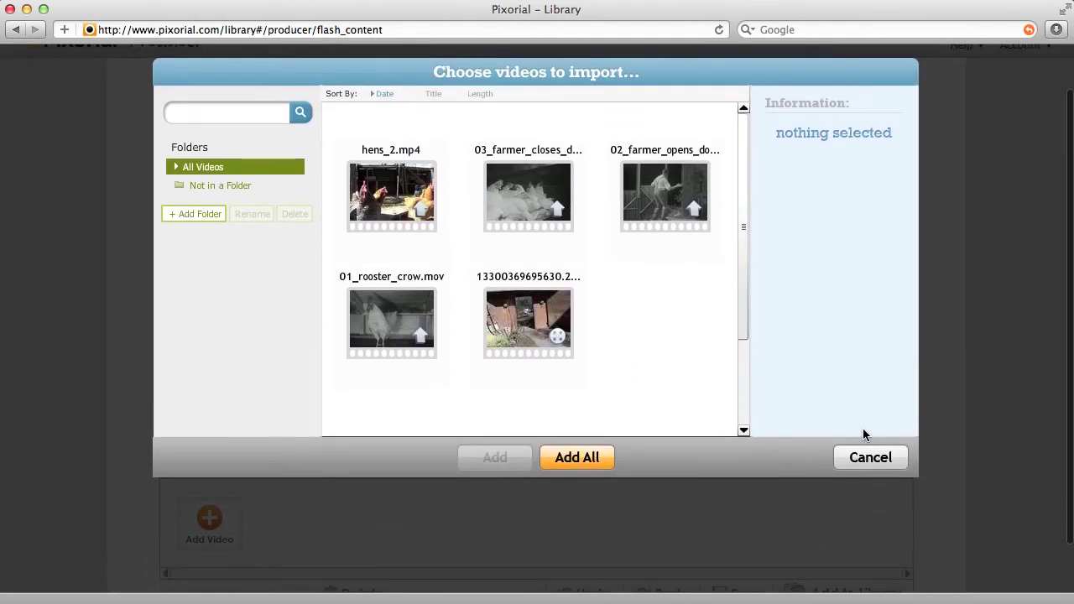
left_click(396, 313)
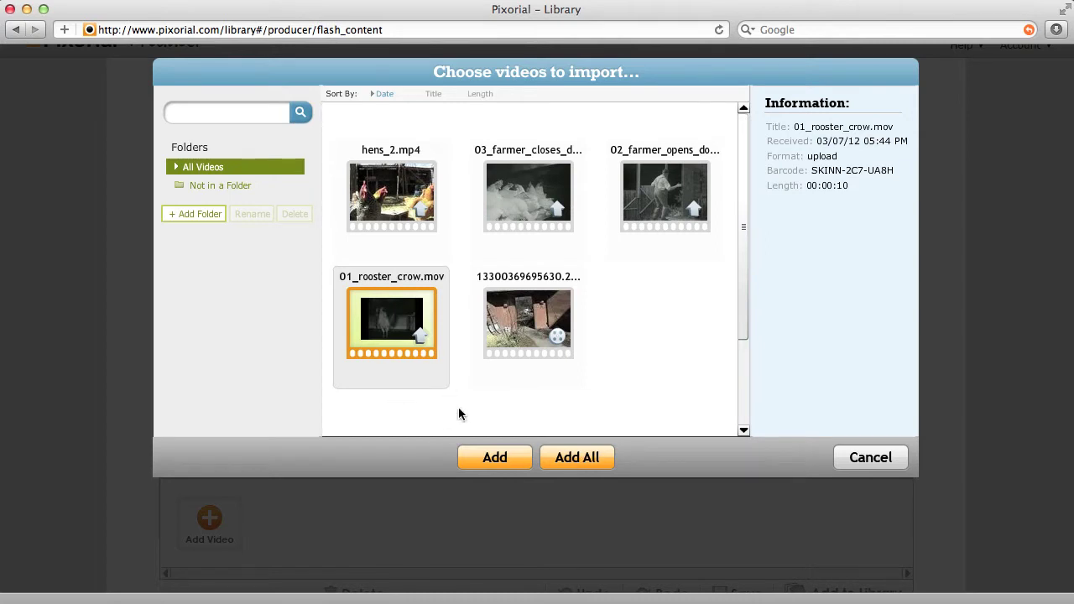
left_click(495, 460)
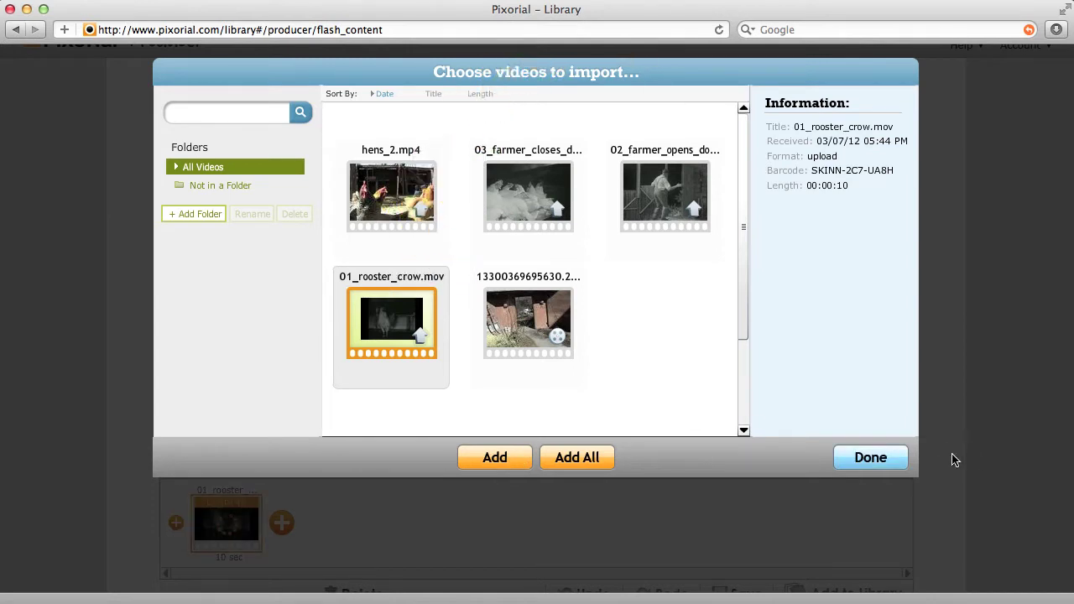
left_click(655, 191)
left_click(861, 458)
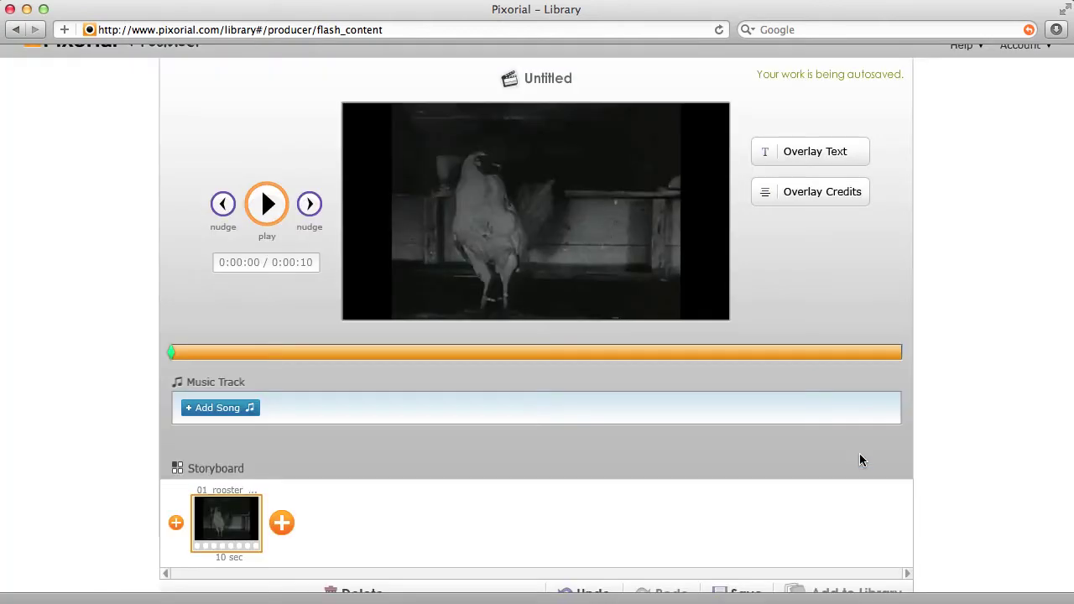
- Add the video 02_farmer_opens_door.mov to the storyboard after the rooster clip
scroll(585, 535, "down", 3)
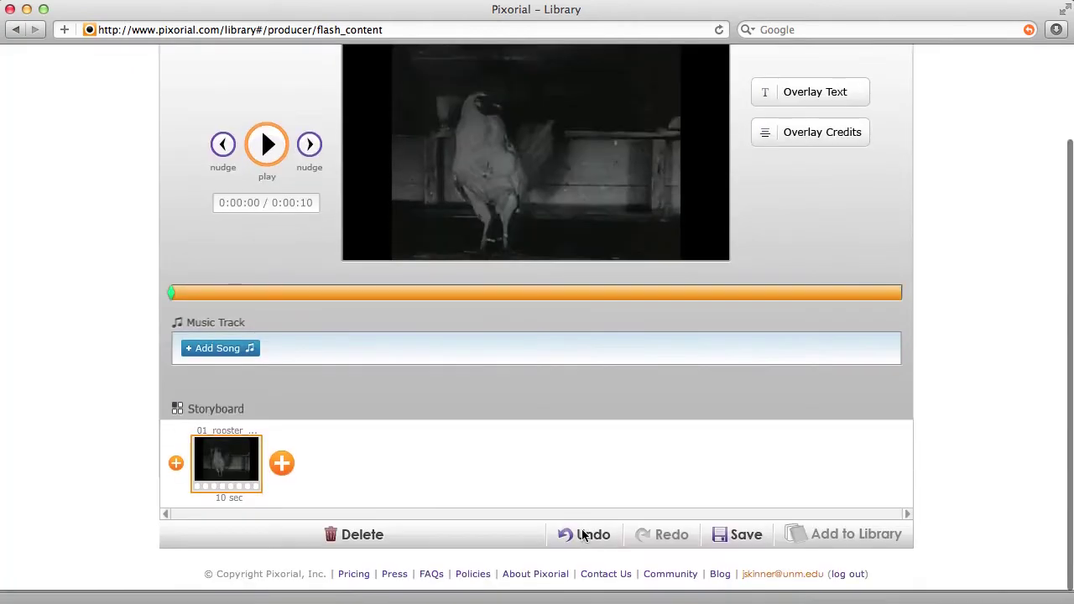
scroll(557, 492, "up", 5)
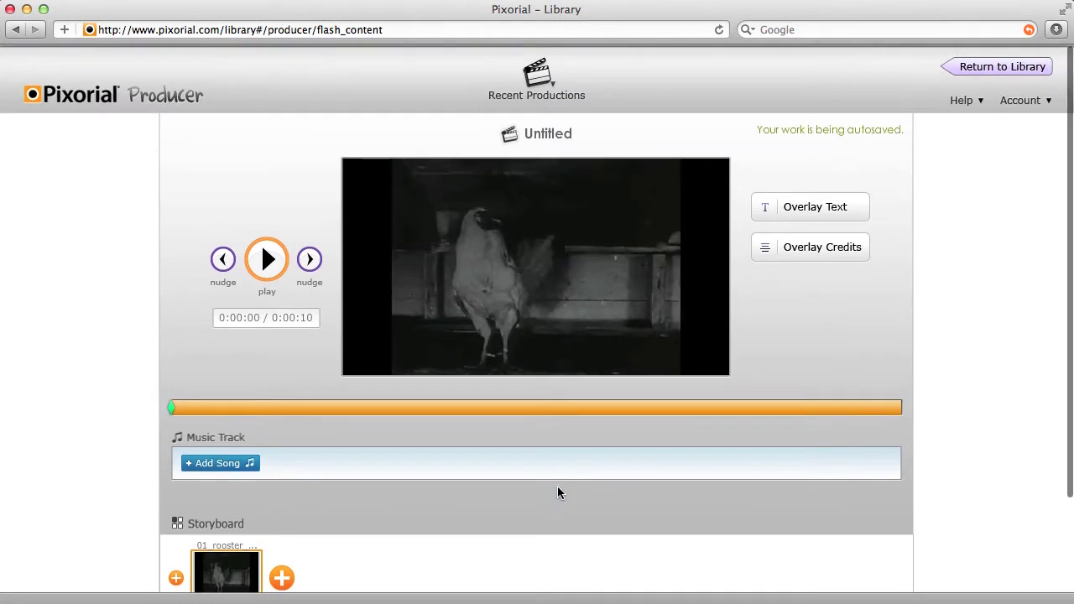
scroll(560, 493, "down", 3)
mouse_move(251, 452)
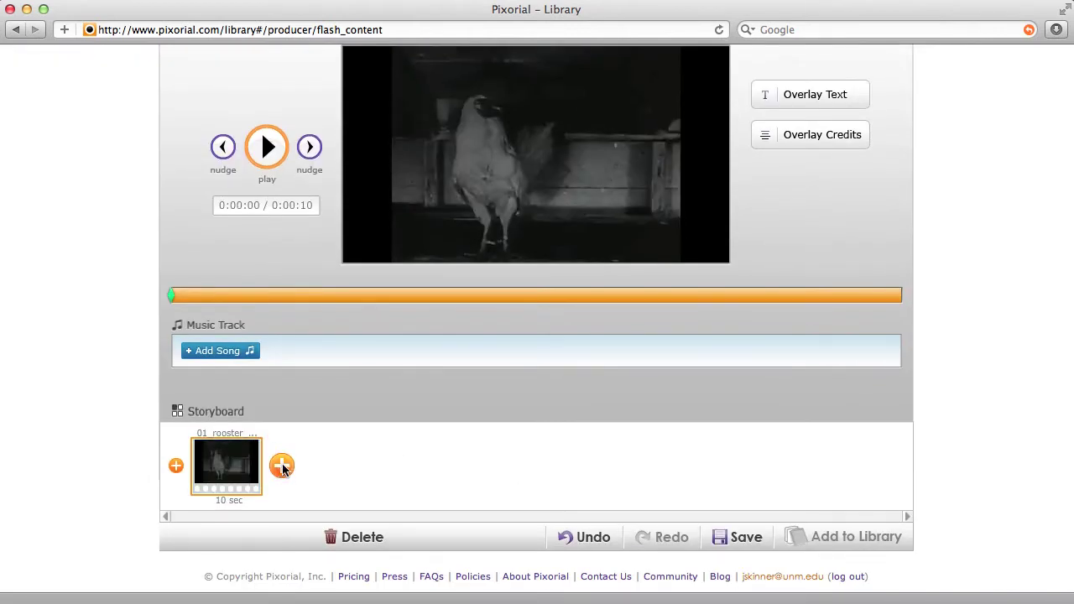
left_click(282, 467)
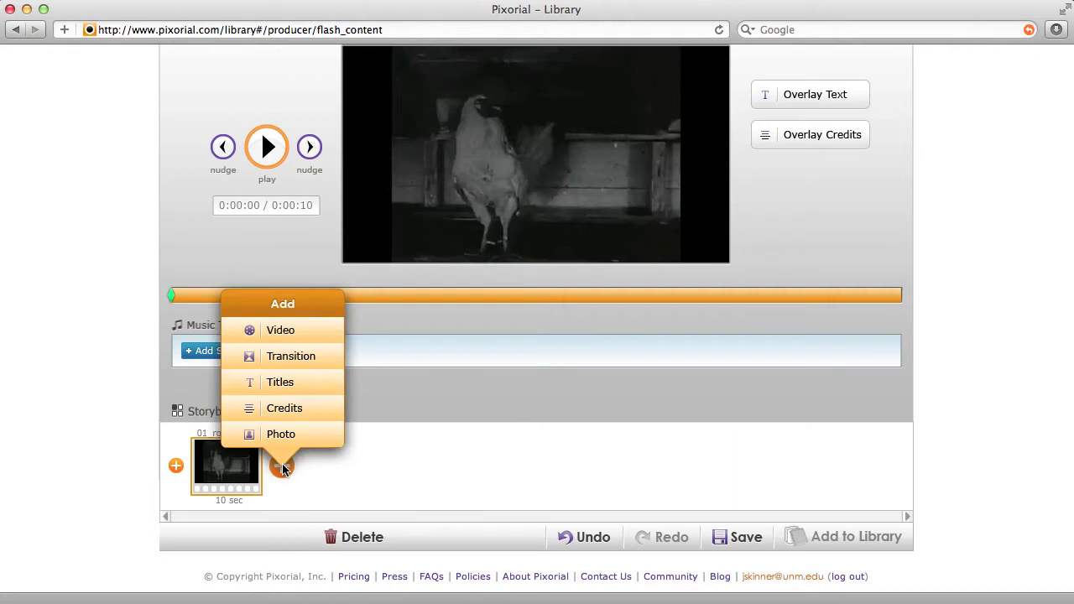
left_click(281, 331)
left_click(664, 155)
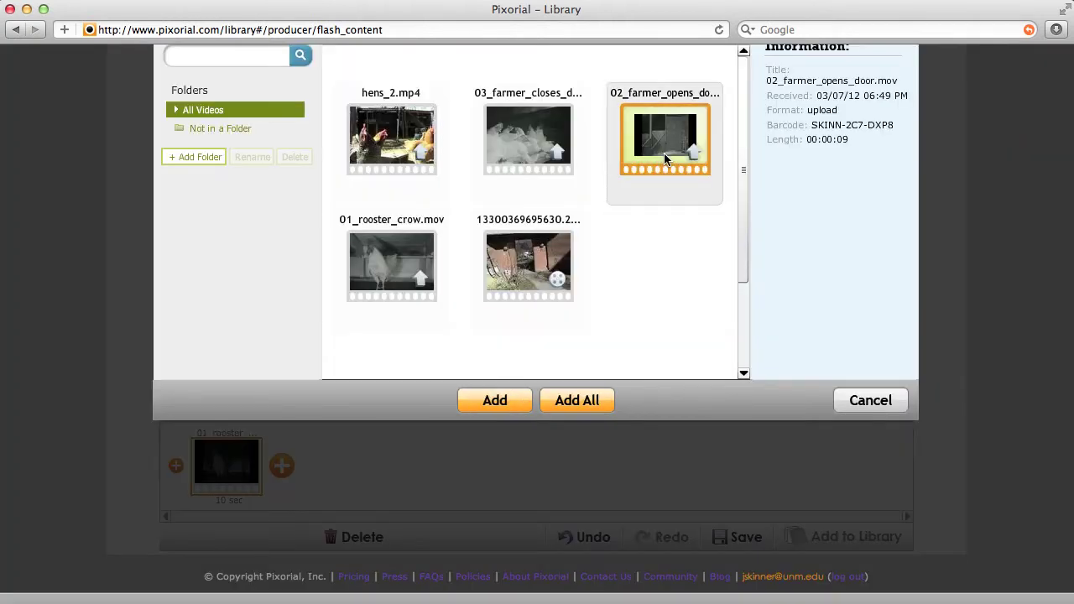
left_click(494, 401)
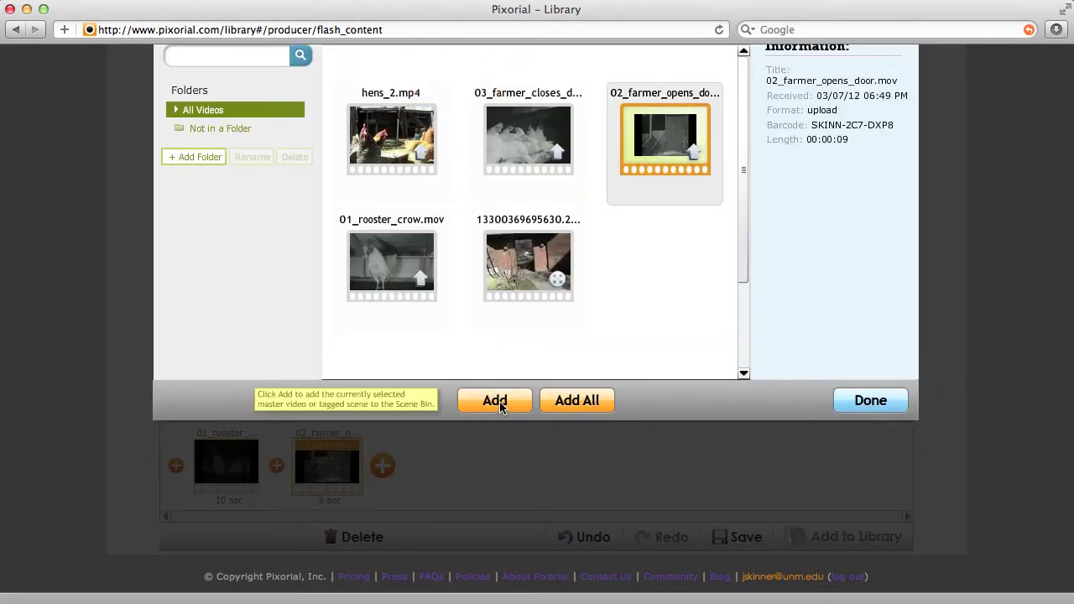
left_click(869, 394)
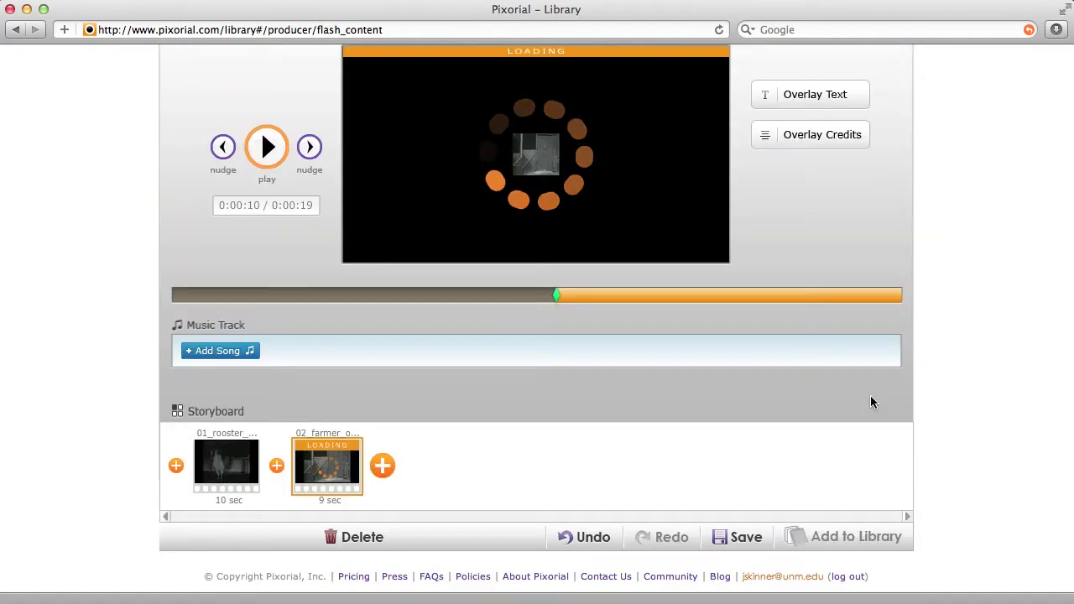
mouse_move(225, 459)
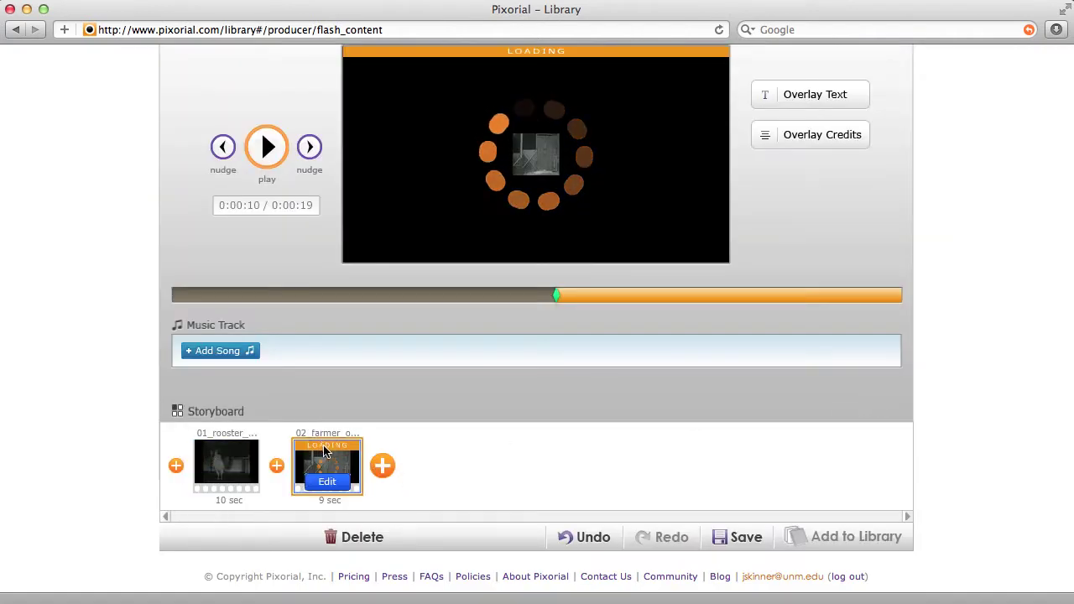
mouse_move(340, 457)
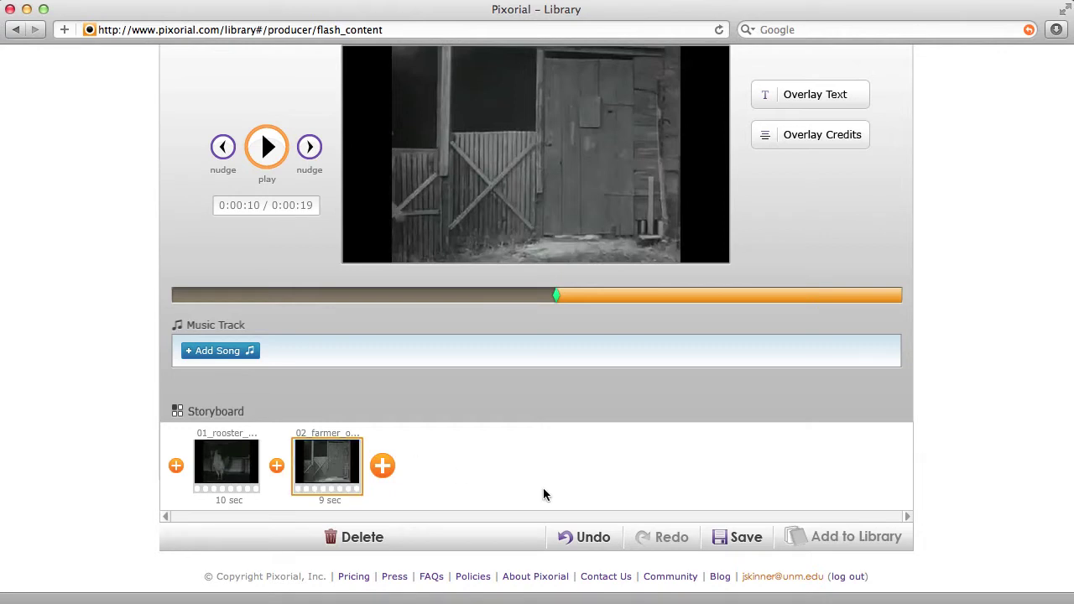
scroll(543, 495, "down", 1)
scroll(543, 495, "up", 2)
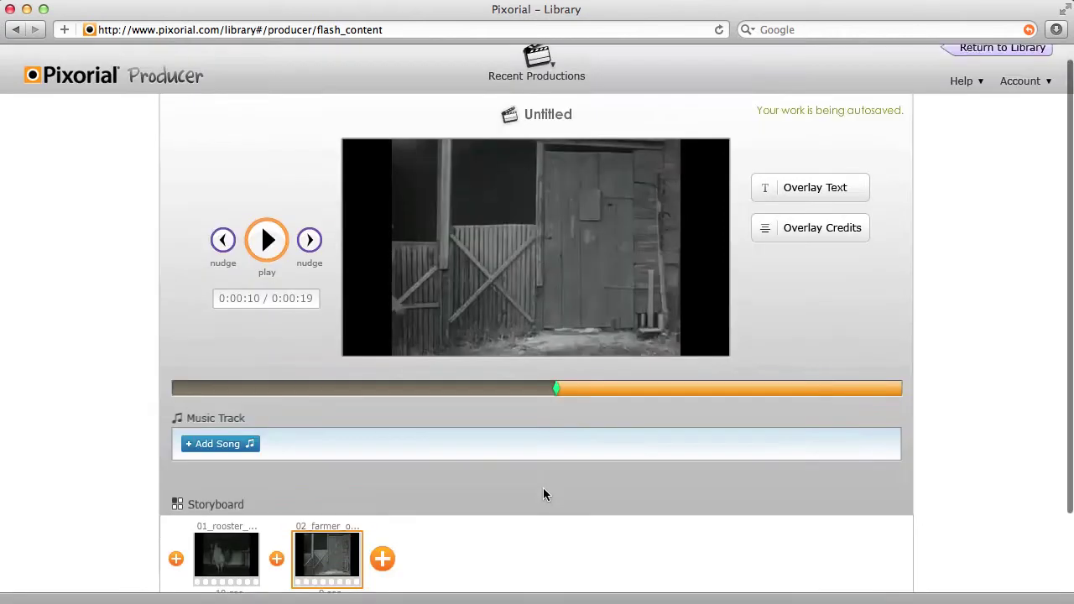
- Save the production under a title made of "Olit 522:" followed by the author's full name
scroll(543, 496, "down", 2)
scroll(542, 495, "up", 1)
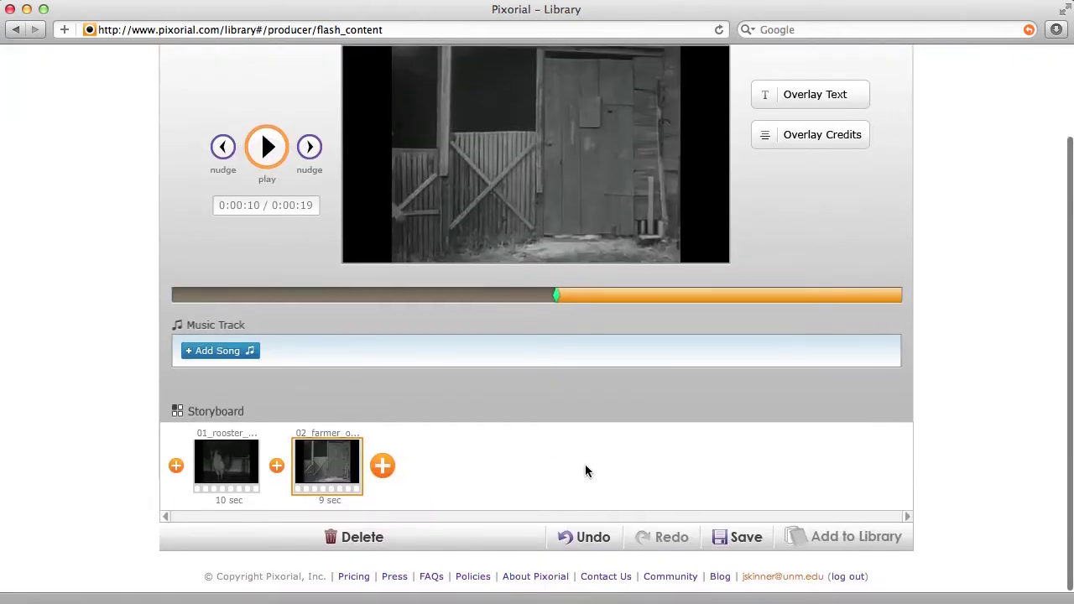
left_click(739, 538)
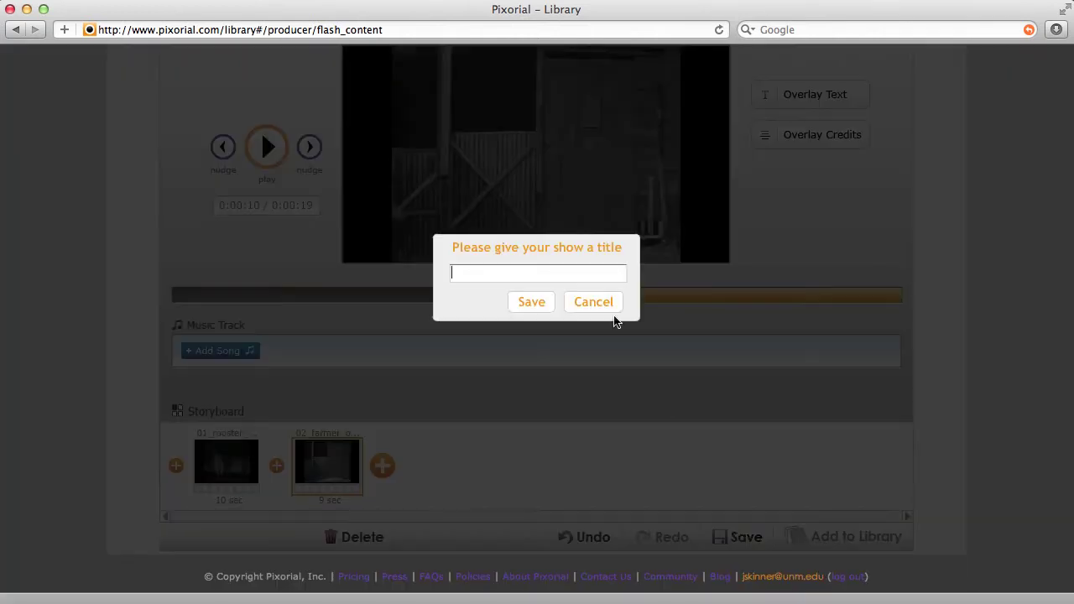
type("Olit %22")
key("BackSpace")
key("BackSpace")
key("BackSpace")
key("BackSpace")
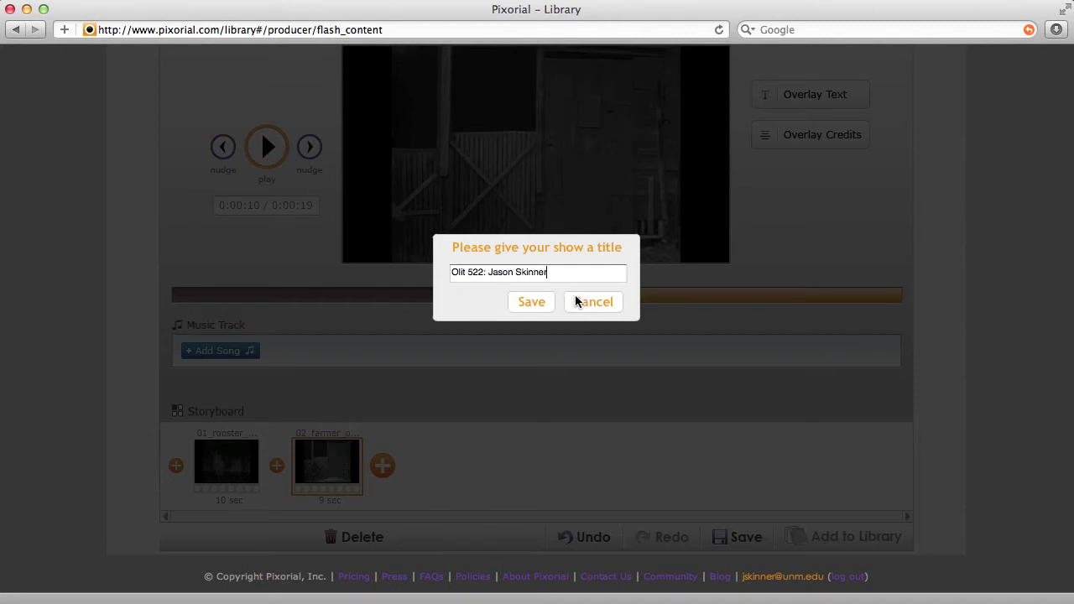
left_click(532, 304)
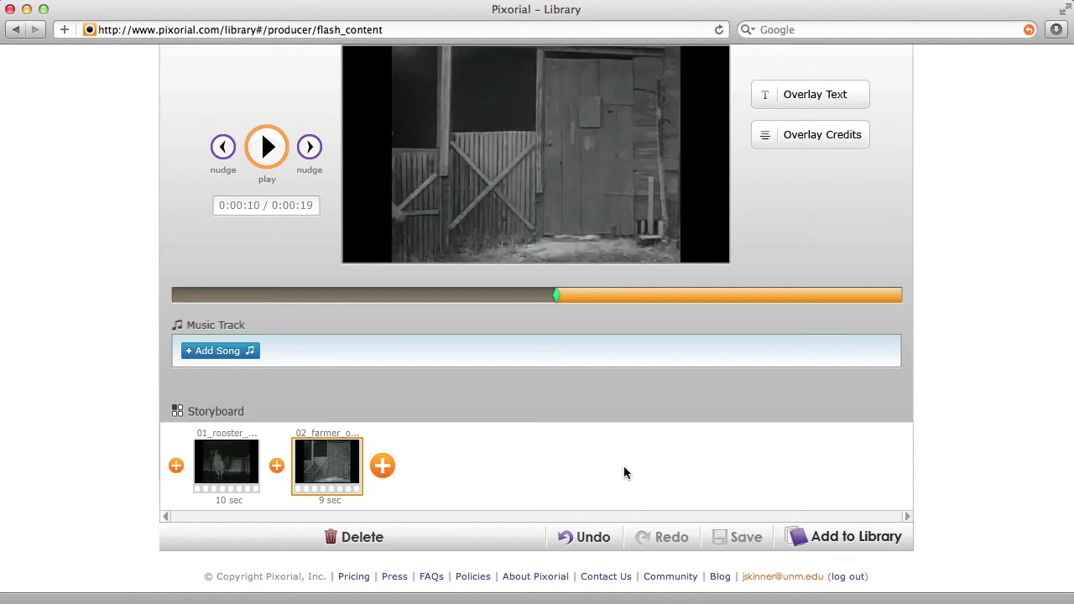
- Play the production from its beginning across the cut into the 02_farmer_opens_door.mov clip, and pause there
scroll(887, 415, "up", 2)
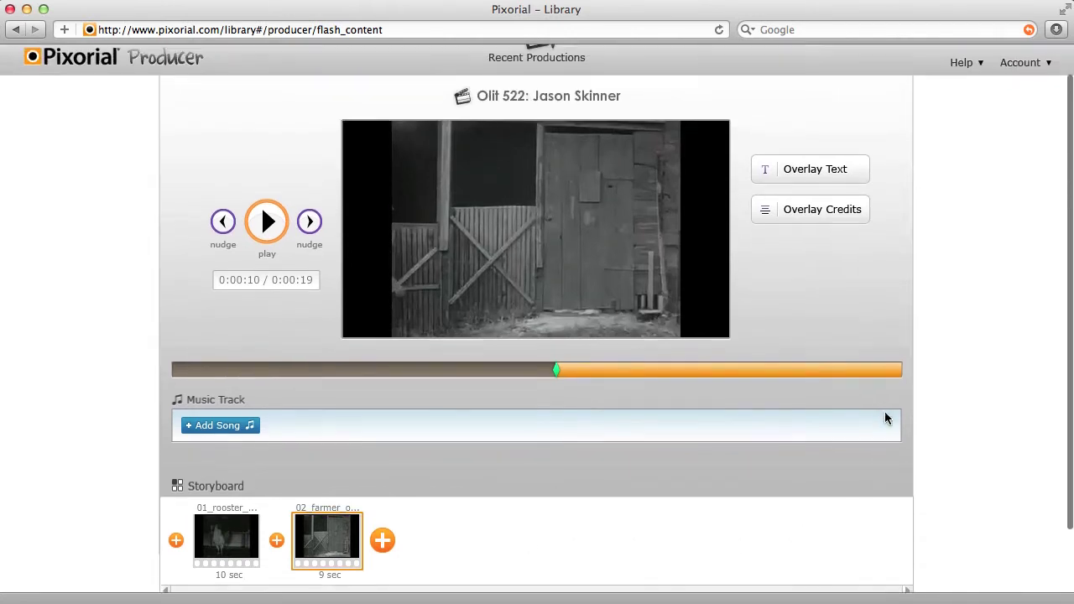
scroll(887, 415, "down", 2)
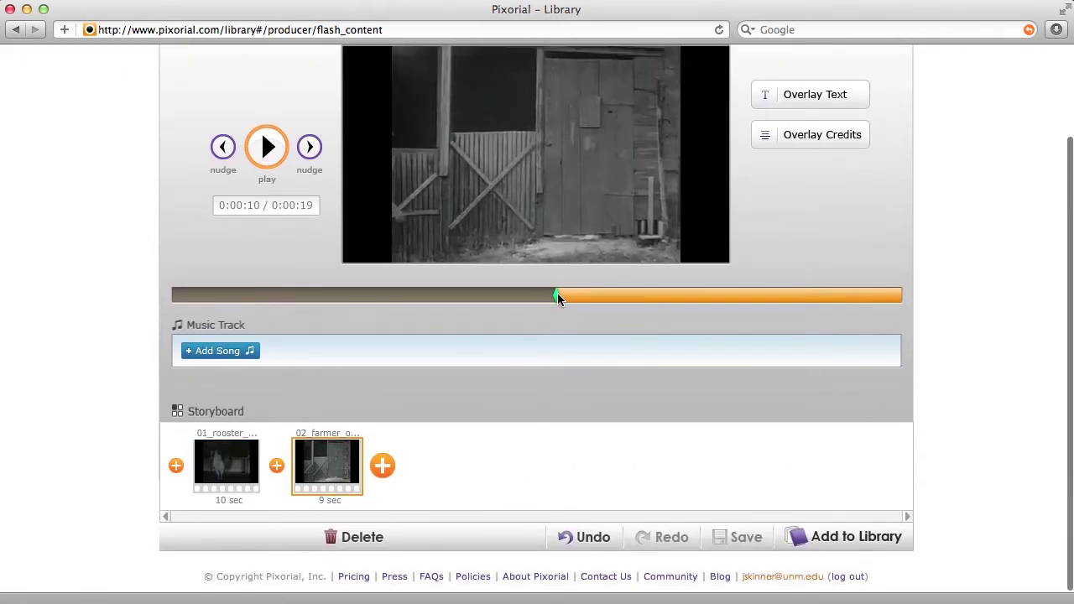
left_click_drag(557, 293, 151, 300)
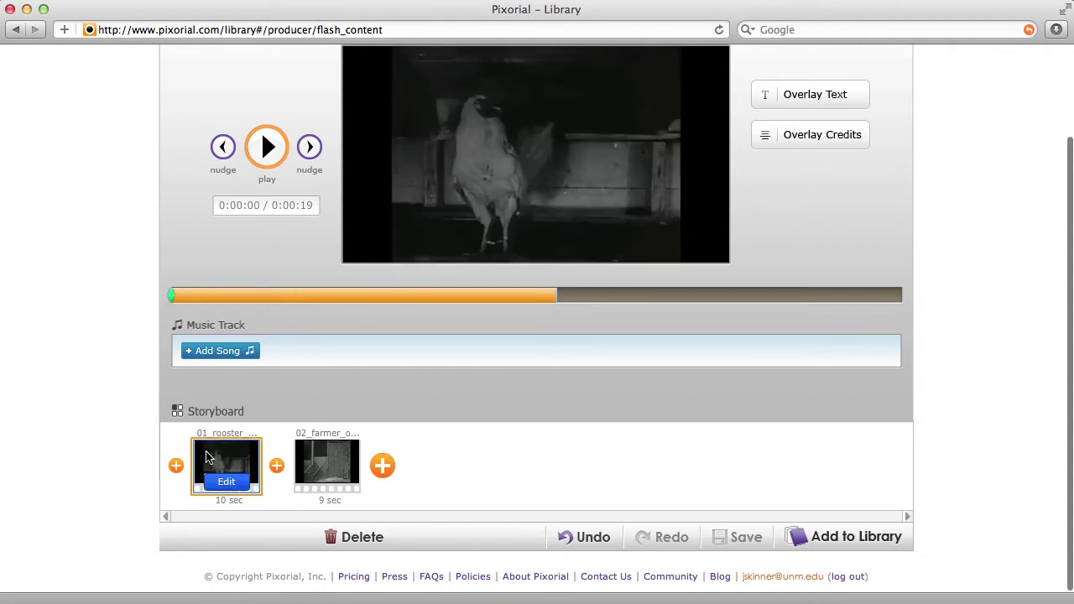
left_click(265, 147)
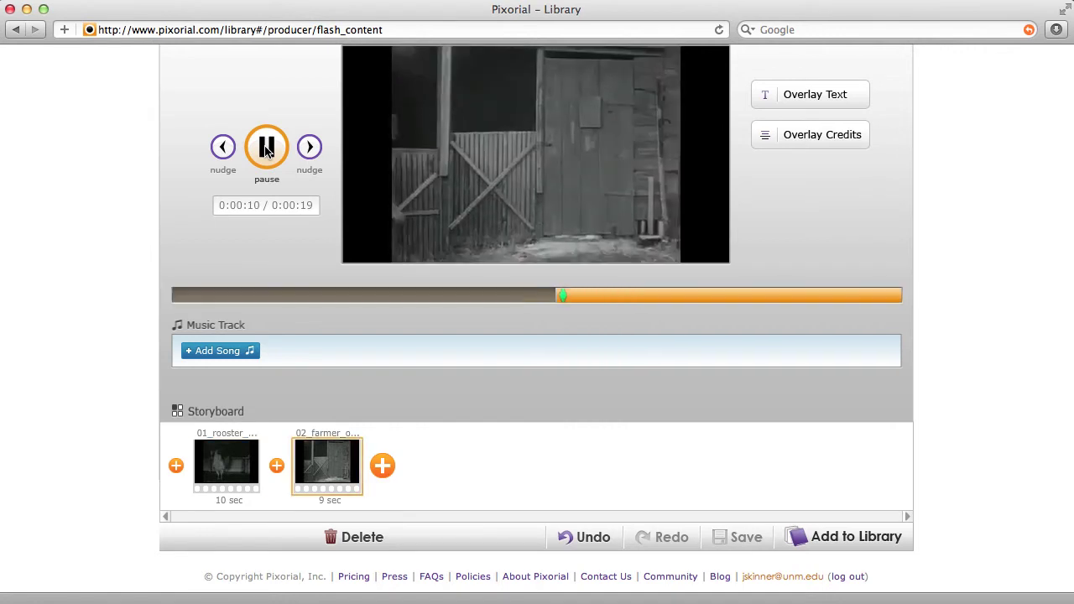
left_click(263, 146)
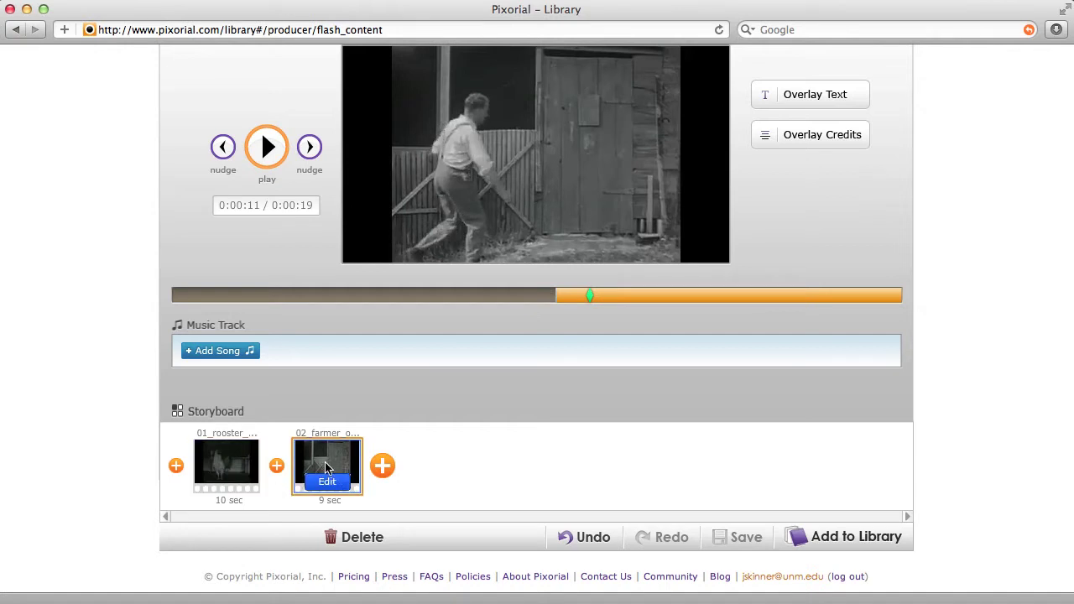
mouse_move(223, 476)
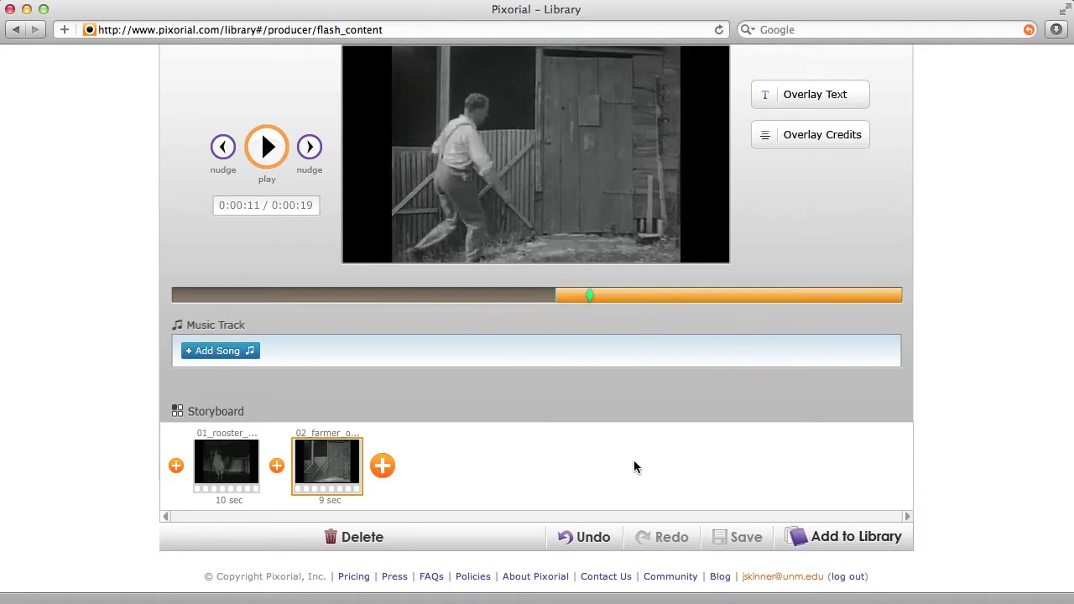
- Add the videos hens_2.mp4 and 03_farmer_closes_door.mov, in that order, to the end of the storyboard
left_click(382, 466)
left_click(388, 334)
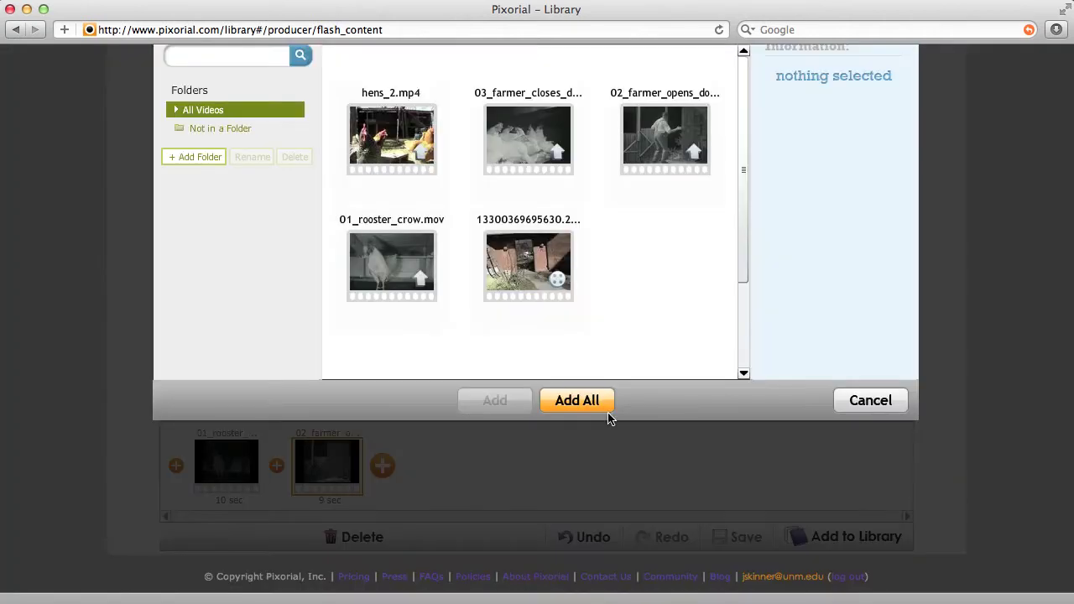
left_click(392, 141)
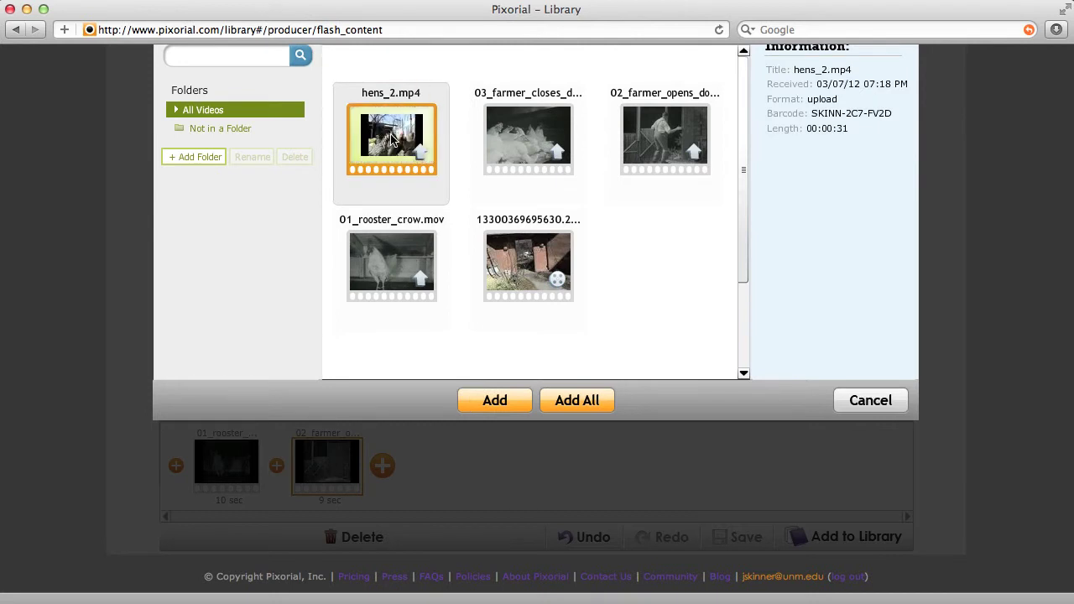
left_click(490, 405)
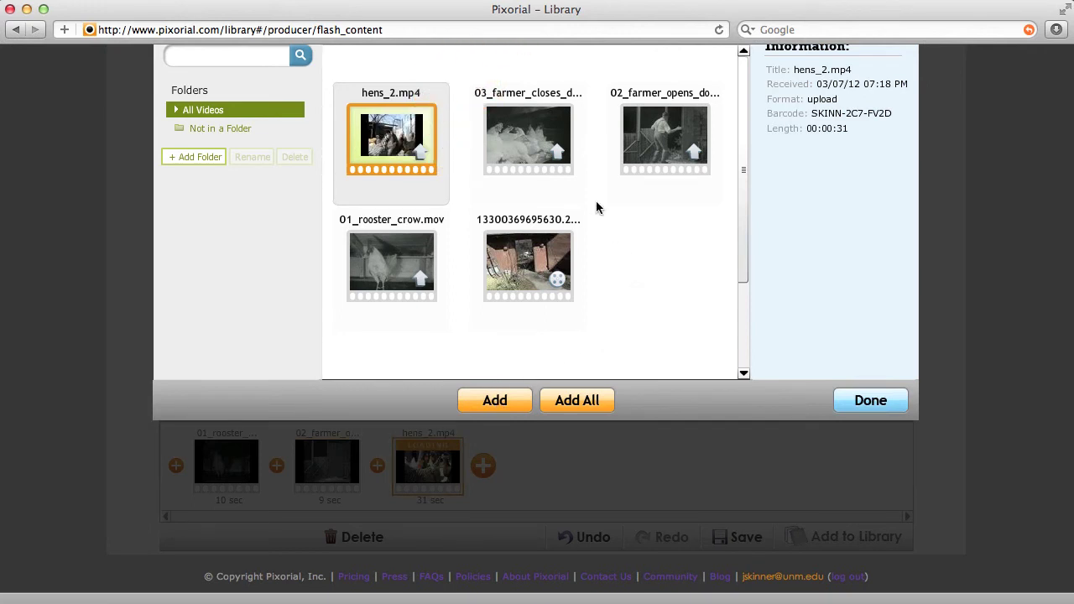
left_click(539, 132)
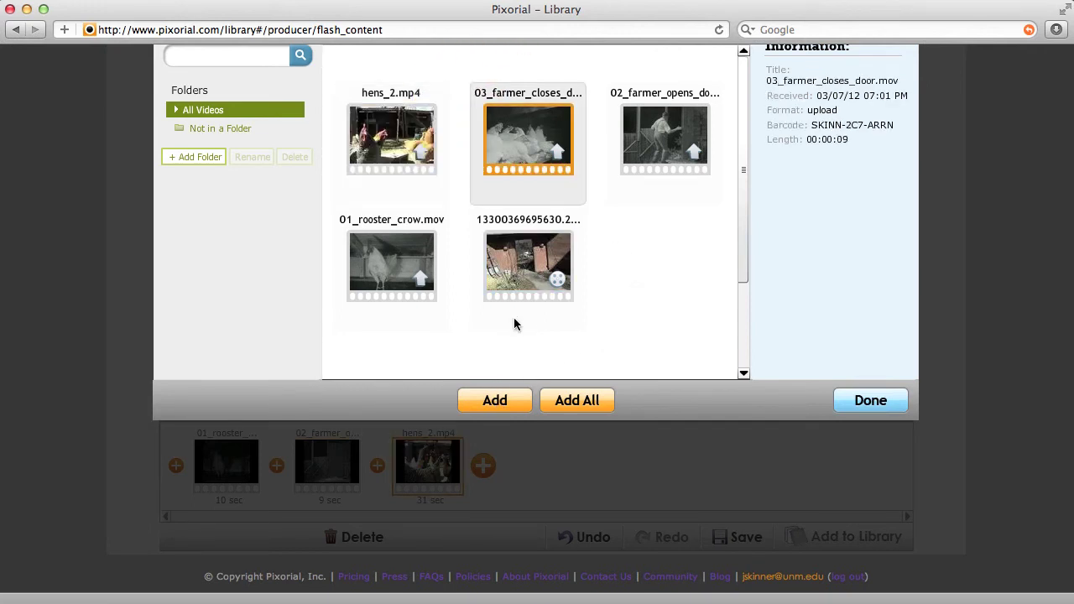
left_click(496, 402)
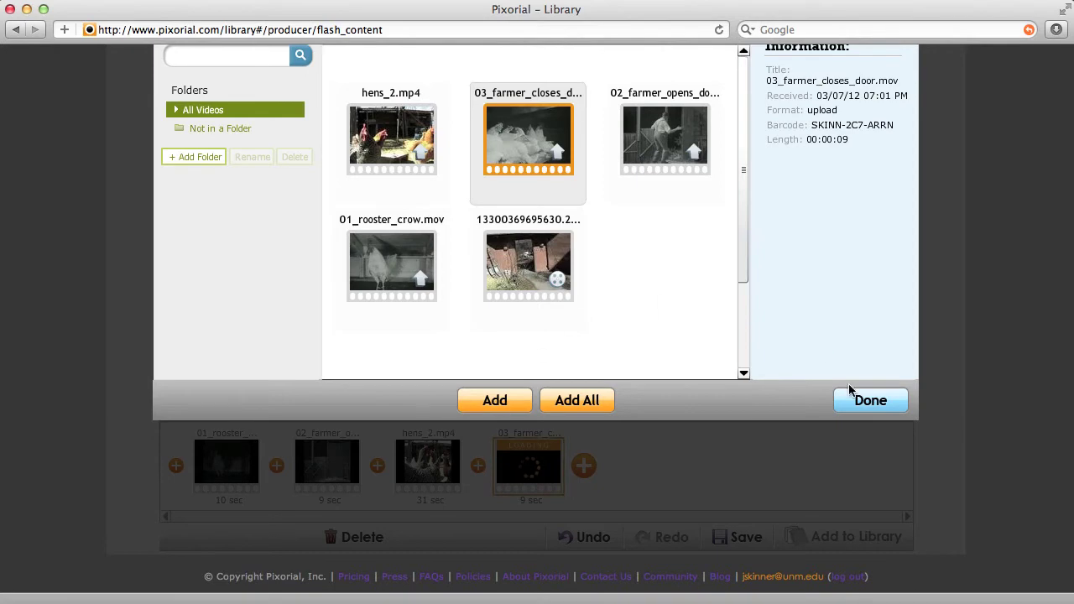
left_click(881, 400)
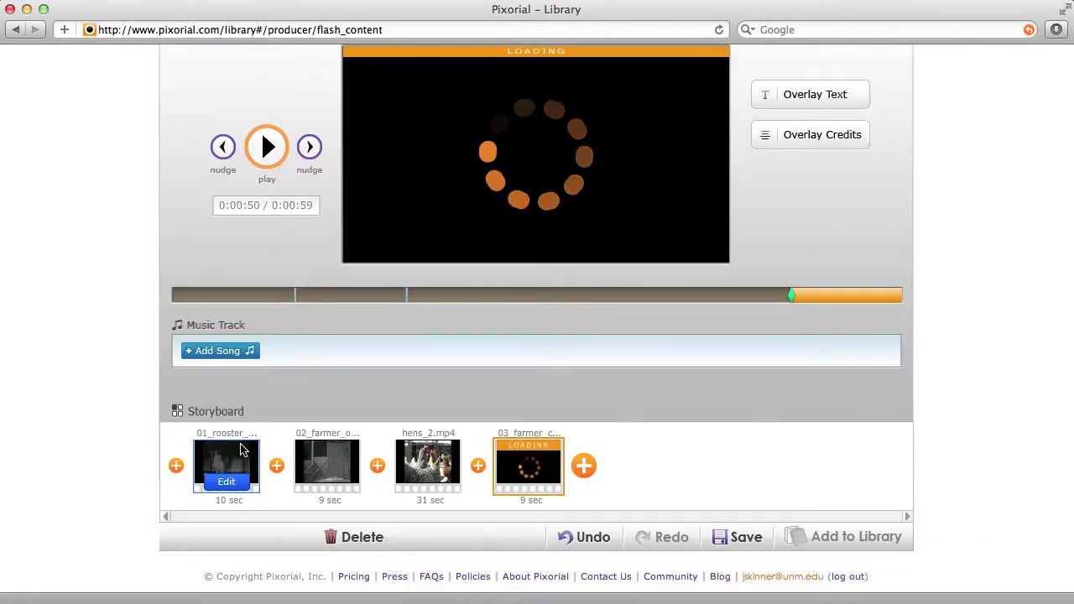
- Save the production with the four video clips on its storyboard
left_click(745, 537)
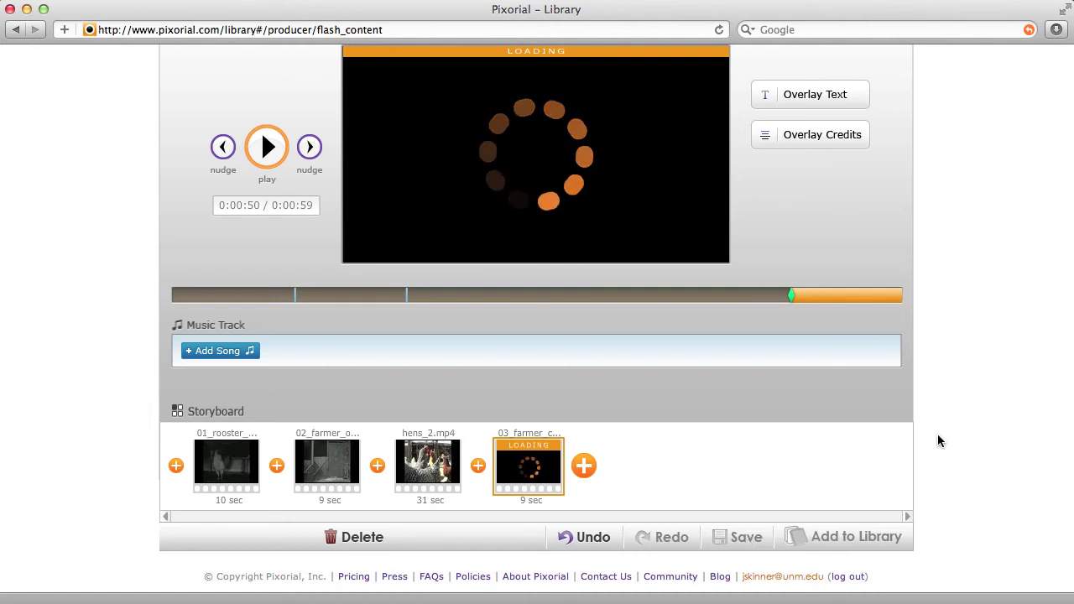
scroll(937, 439, "up", 3)
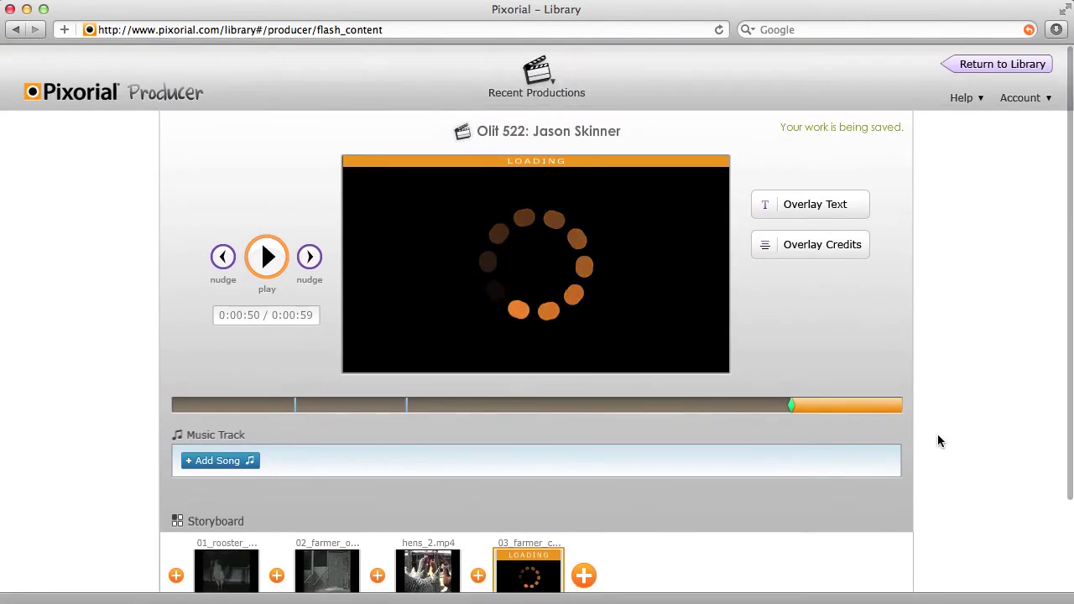
scroll(939, 441, "down", 2)
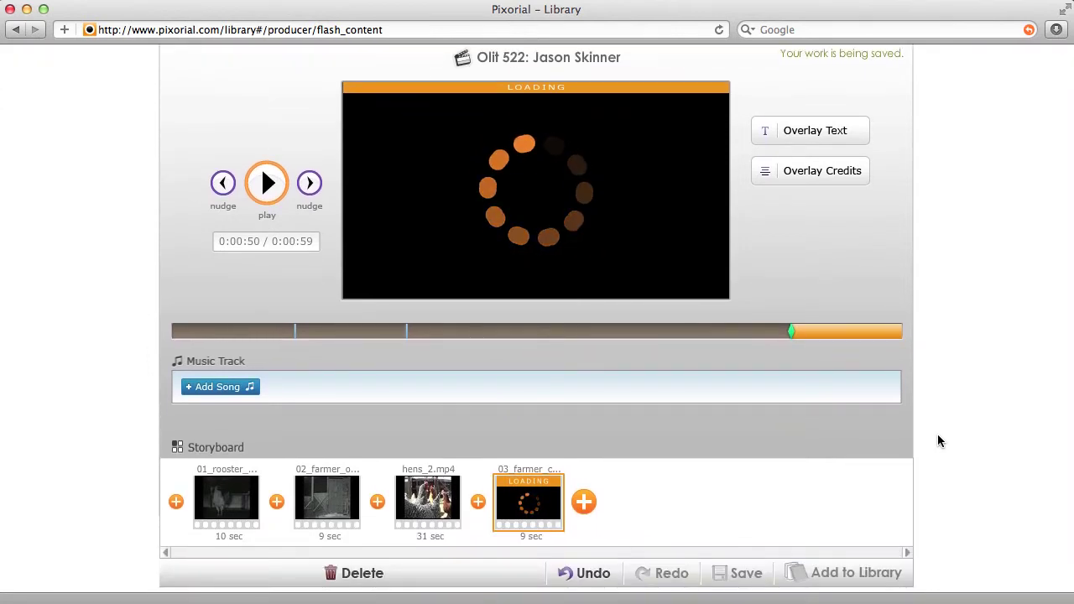
mouse_move(557, 512)
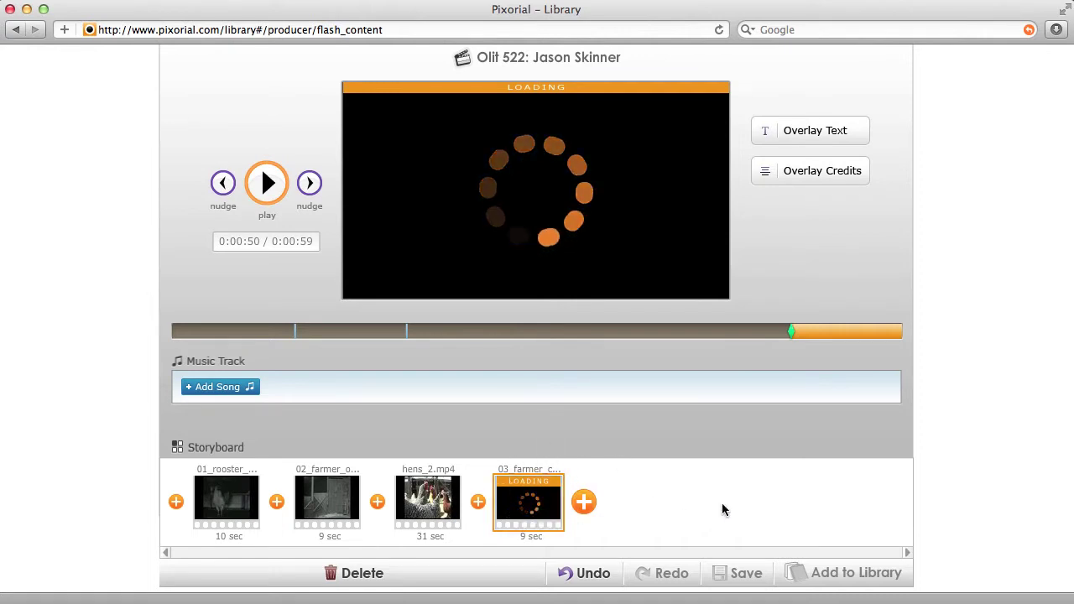
- Upload the photo eggs.jpg from the pixorial folder inside assets and add it to the end of the storyboard
scroll(722, 505, "down", 1)
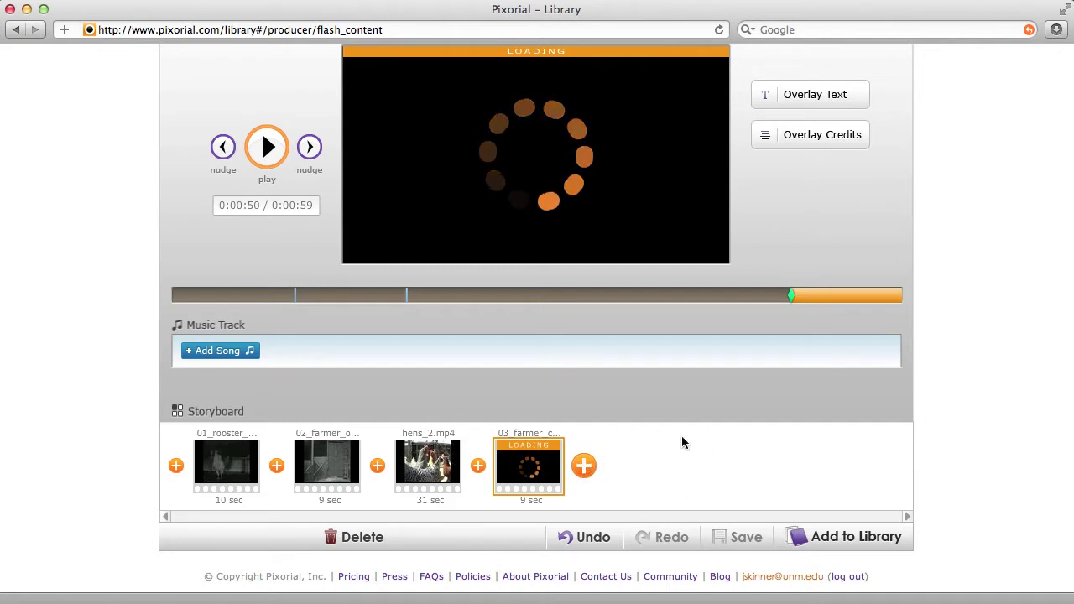
left_click(583, 466)
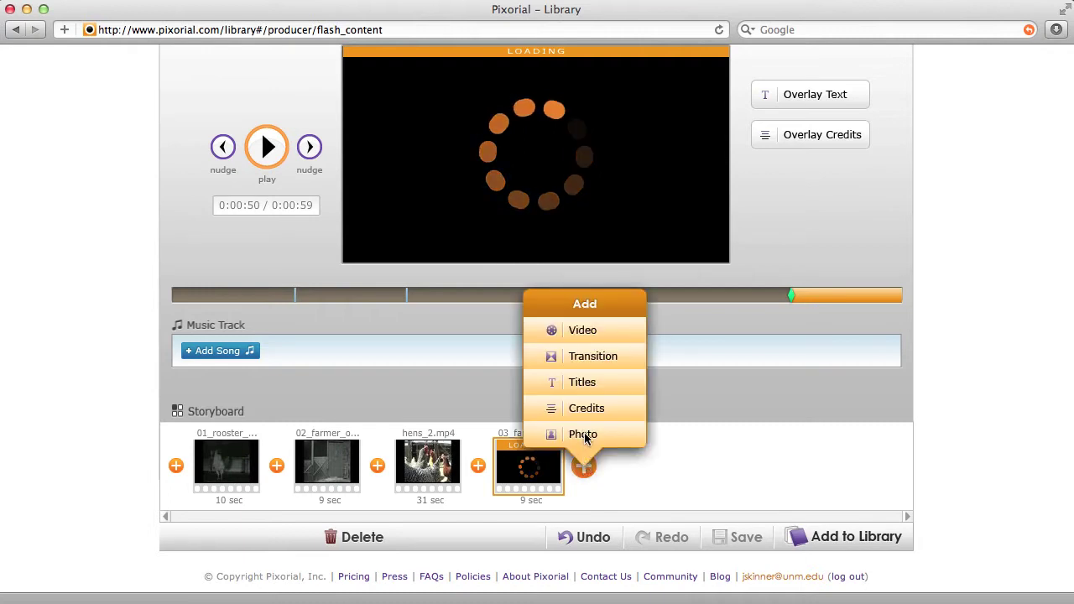
left_click(589, 435)
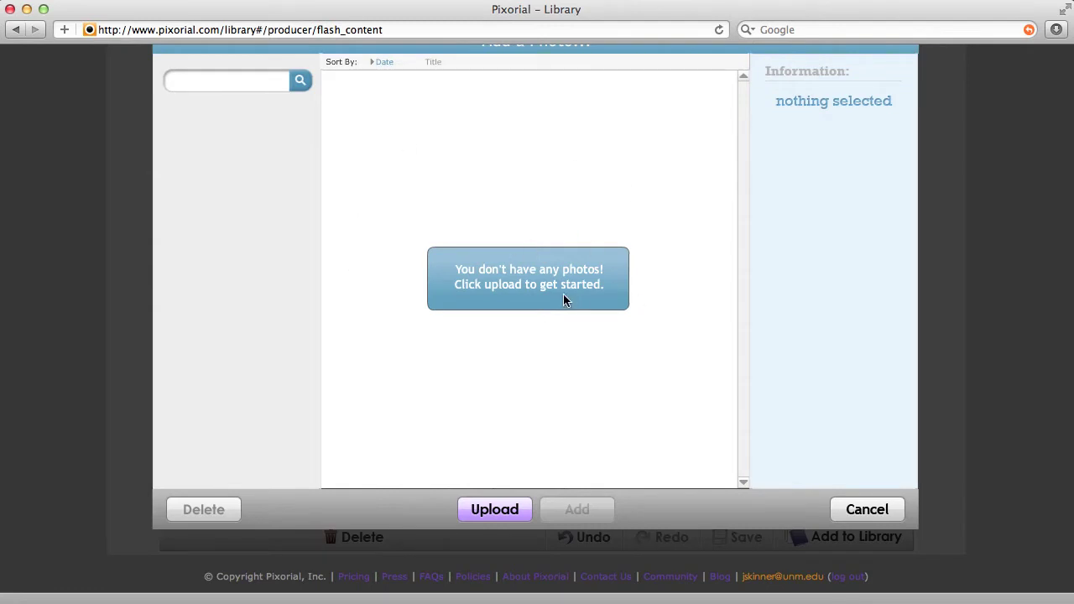
left_click(495, 510)
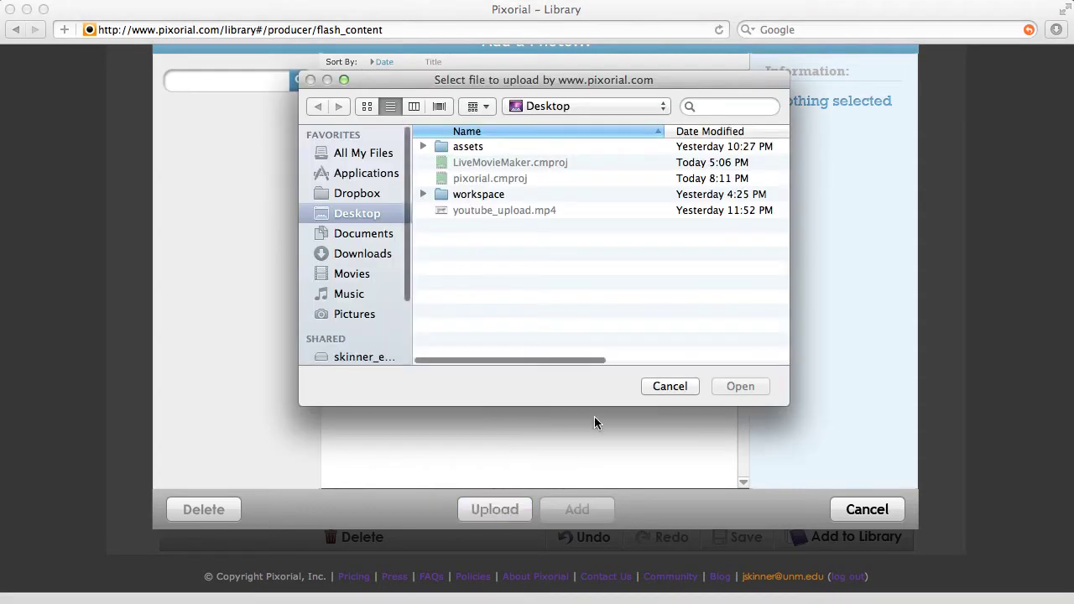
double_click(462, 148)
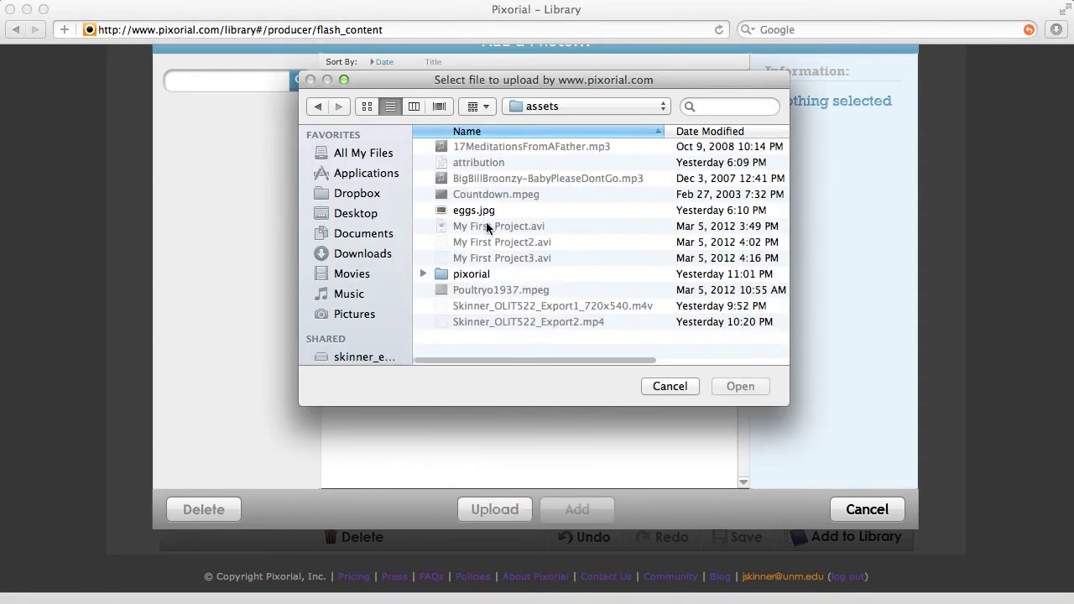
double_click(442, 274)
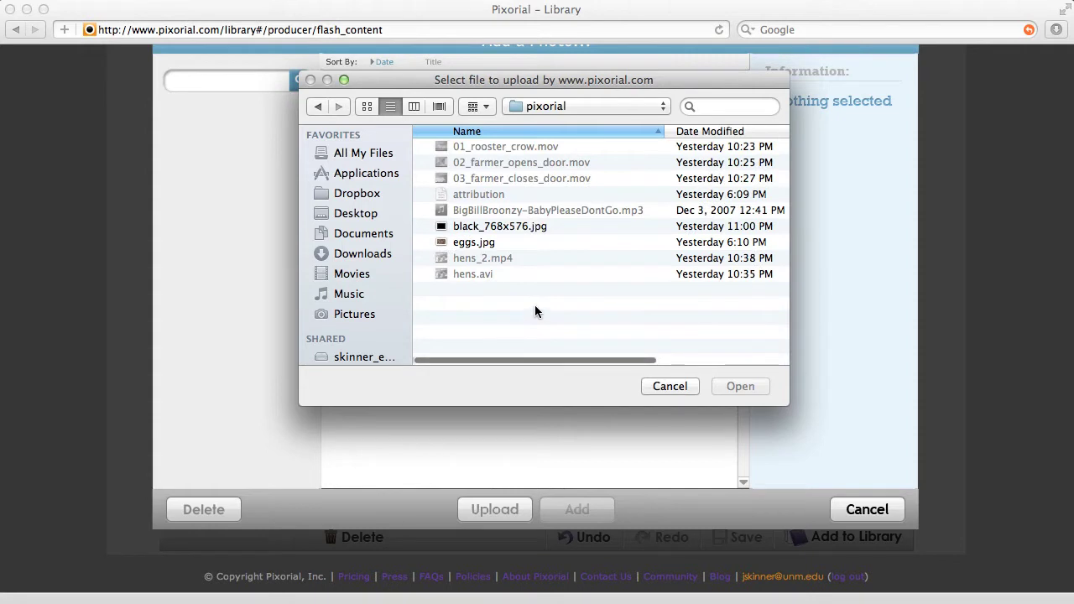
left_click(471, 243)
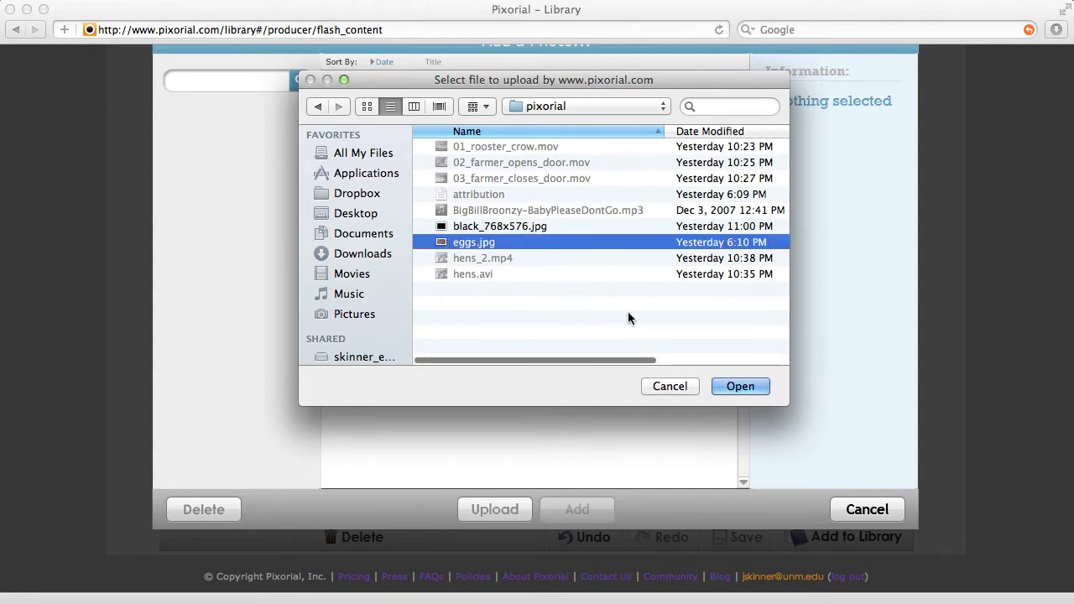
left_click(735, 386)
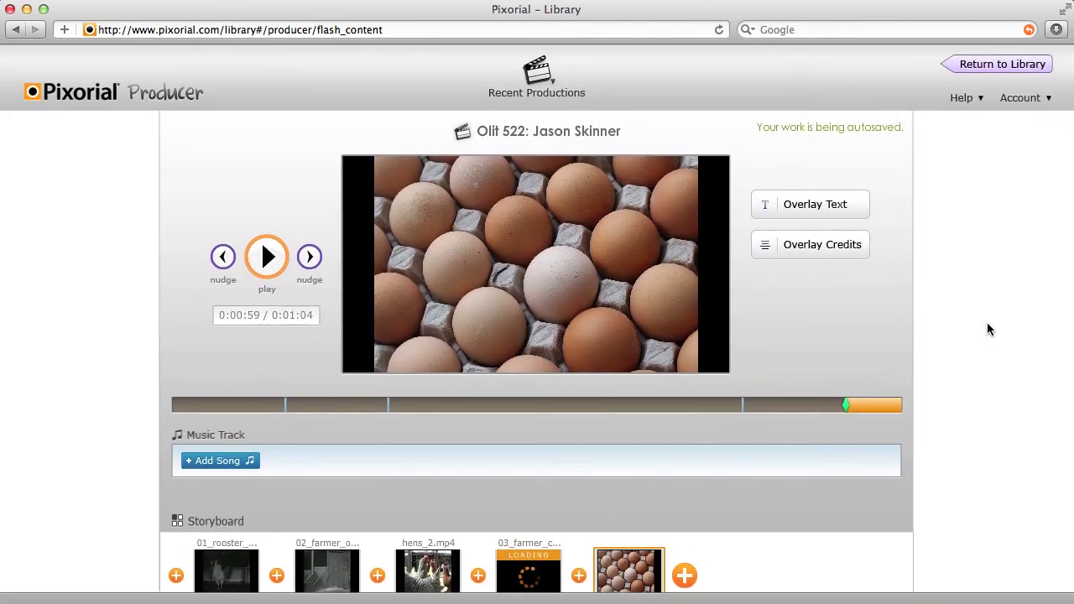
- Review the hens, farmer-opens-door and eggs items on the storyboard, and move the playhead to 0:00:04 within the rooster clip
scroll(987, 329, "down", 2)
scroll(986, 329, "up", 2)
scroll(986, 329, "down", 1)
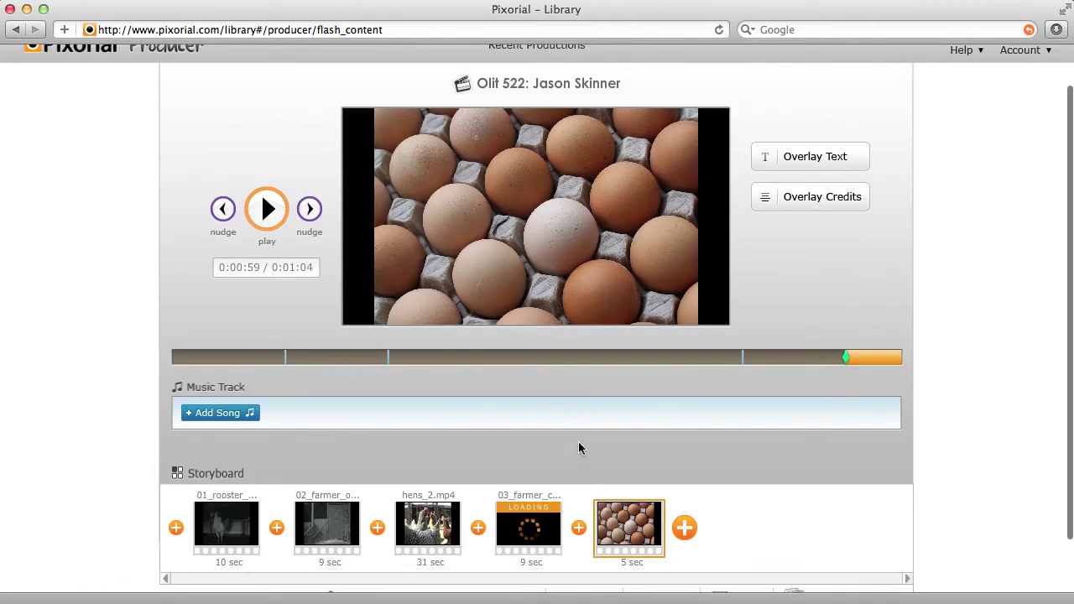
mouse_move(616, 512)
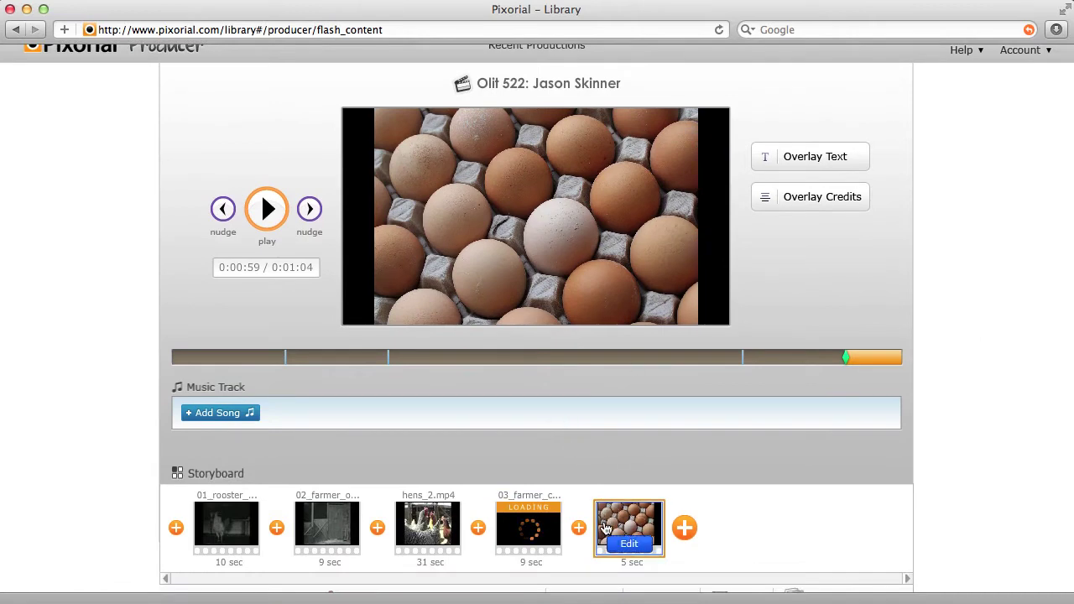
left_click(432, 524)
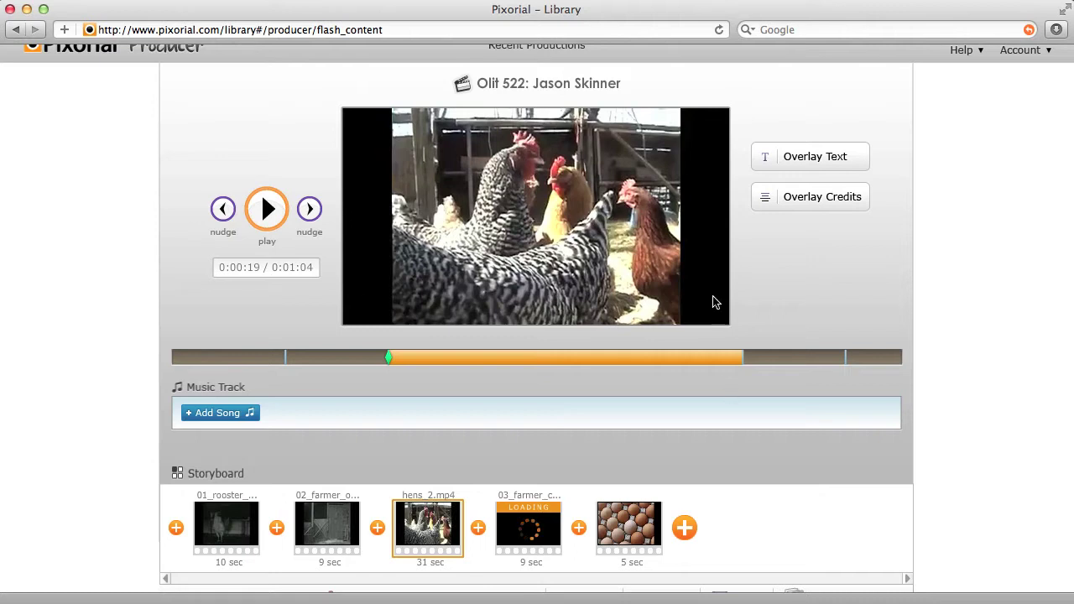
left_click(327, 522)
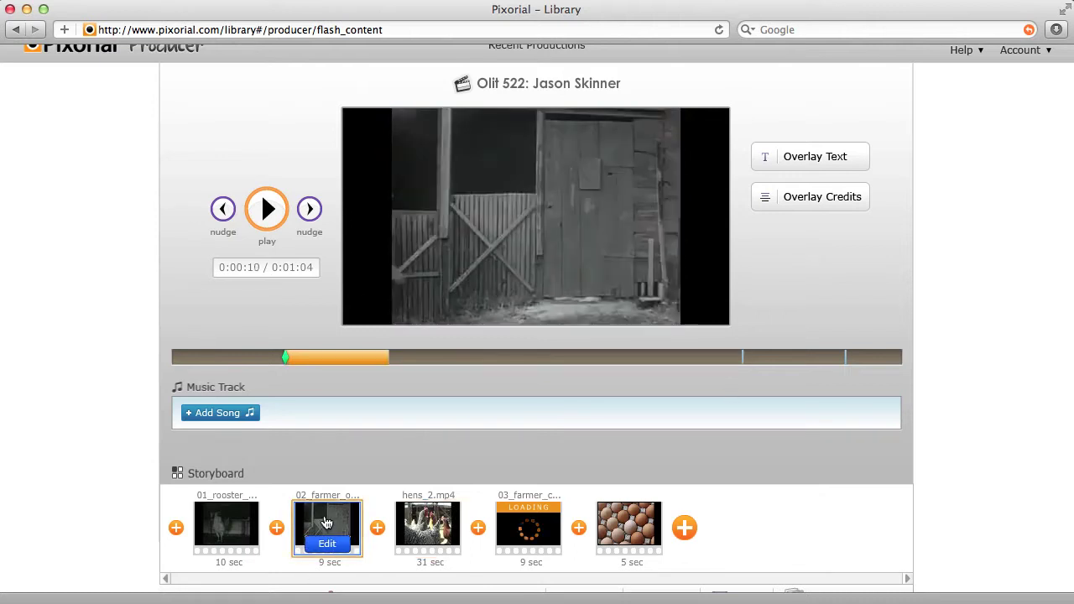
mouse_move(428, 516)
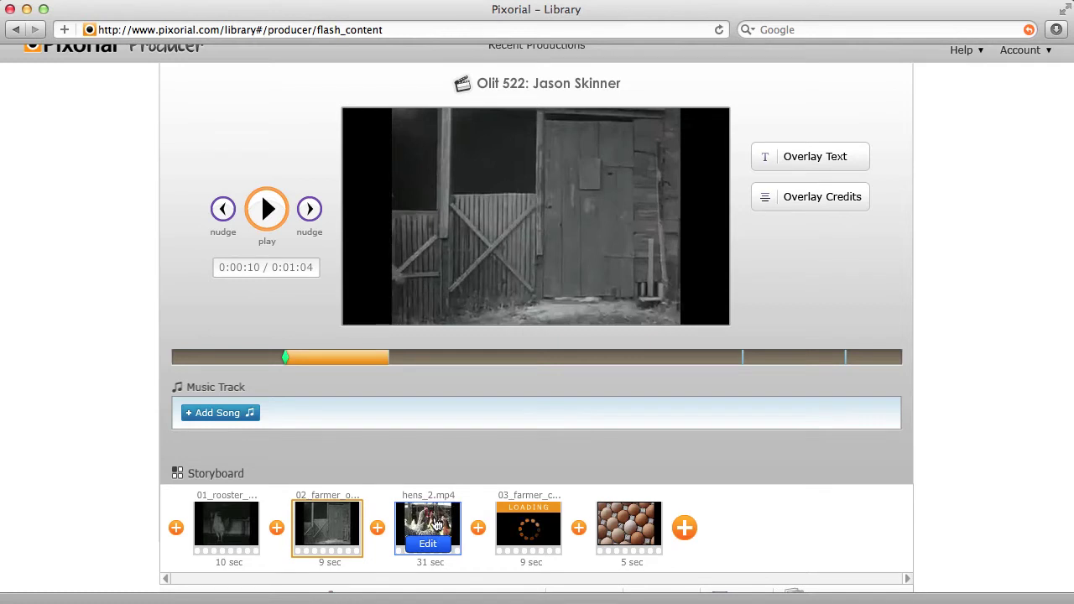
left_click(633, 521)
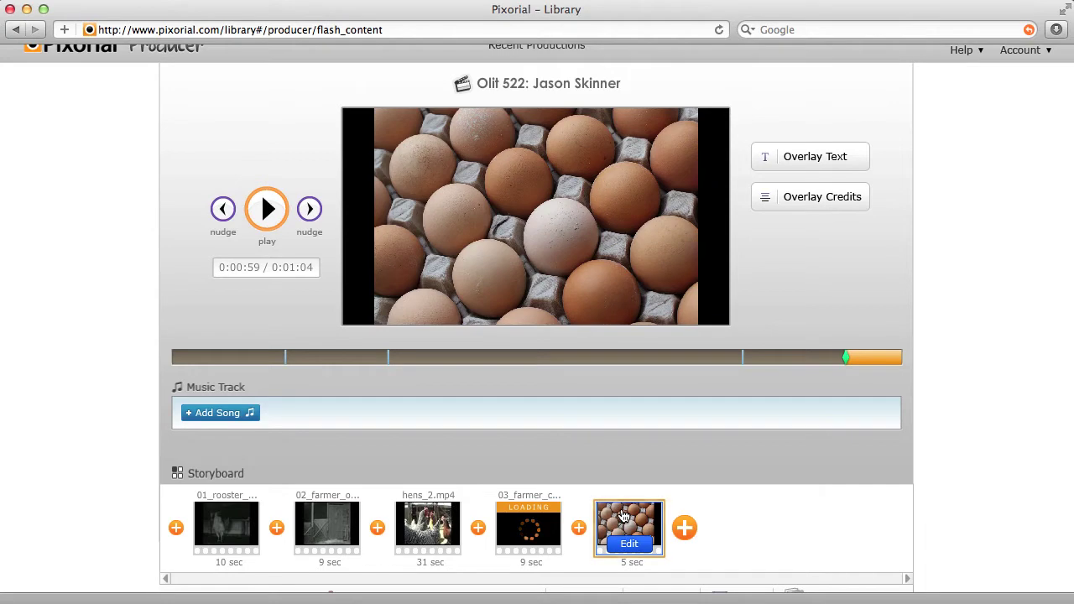
left_click(216, 358)
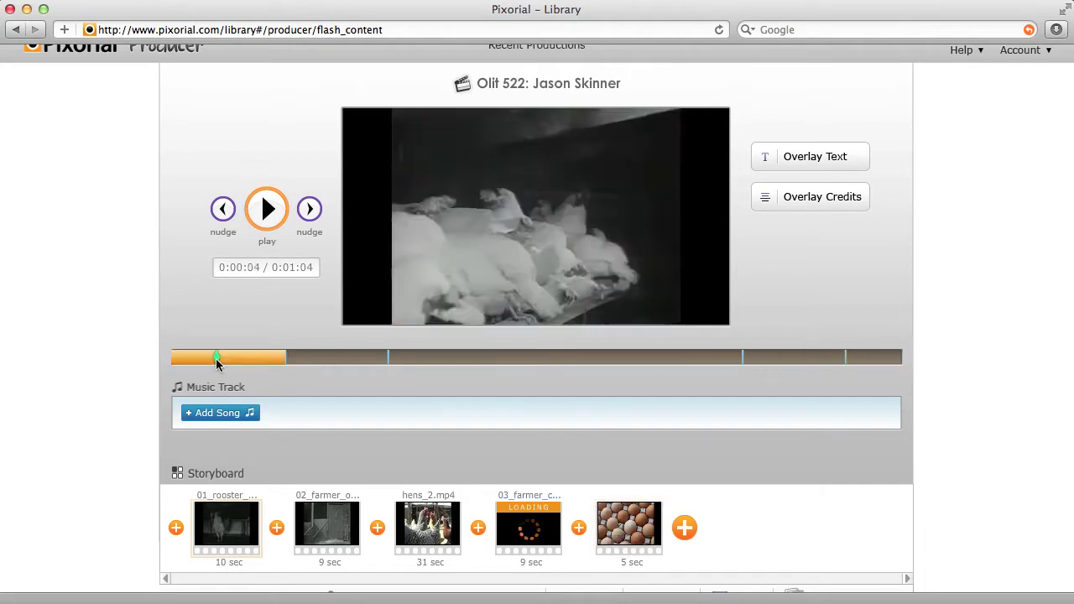
- Preview the farmer, hens, door-closing and eggs segments by moving the playhead through the timeline
left_click(322, 358)
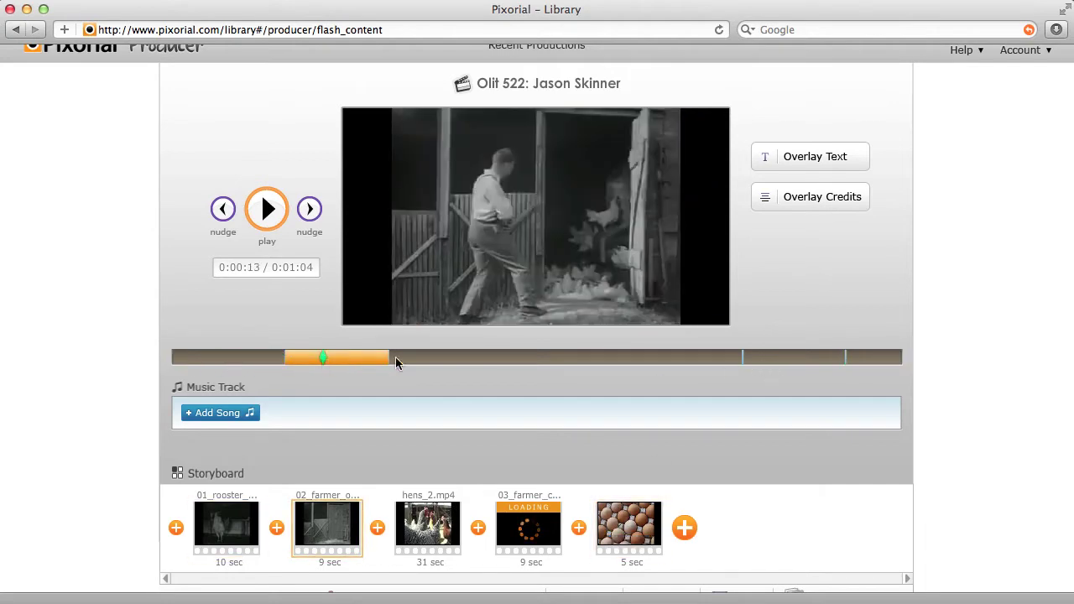
left_click(456, 358)
left_click(771, 357)
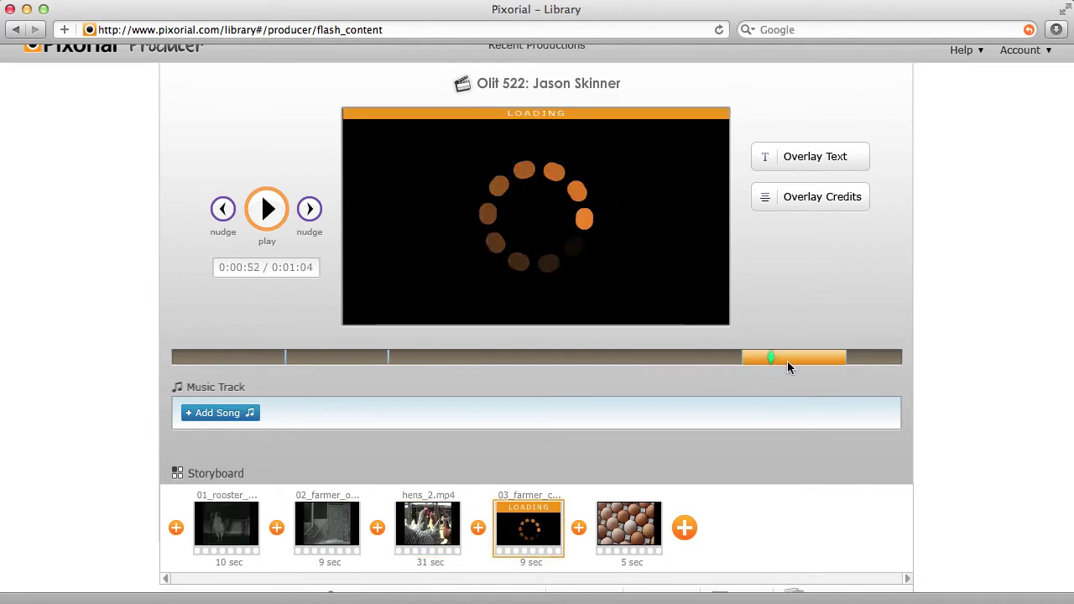
left_click(869, 358)
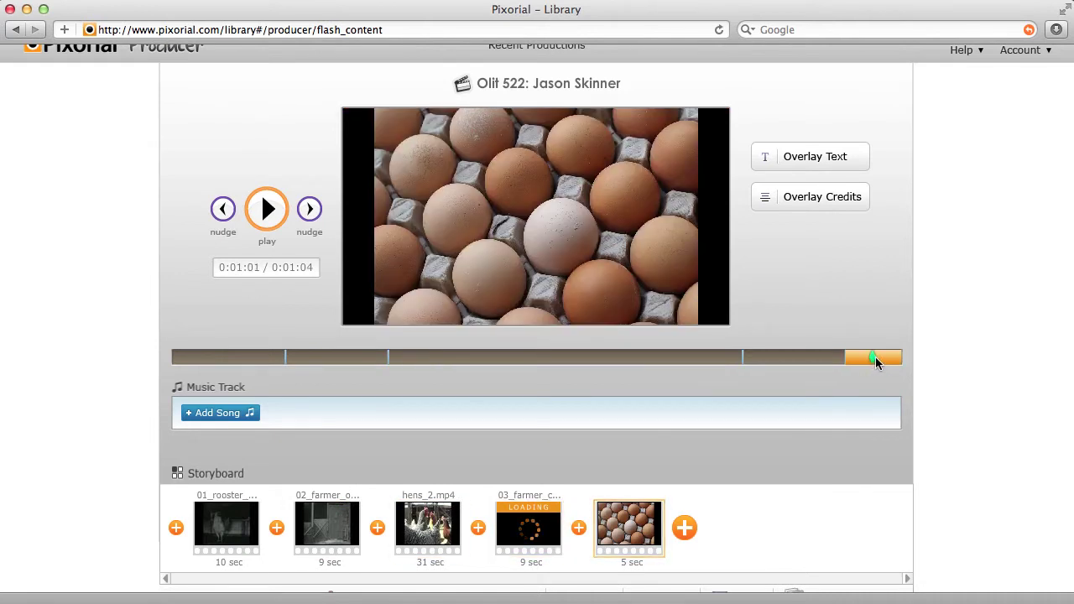
left_click(811, 358)
left_click(712, 357)
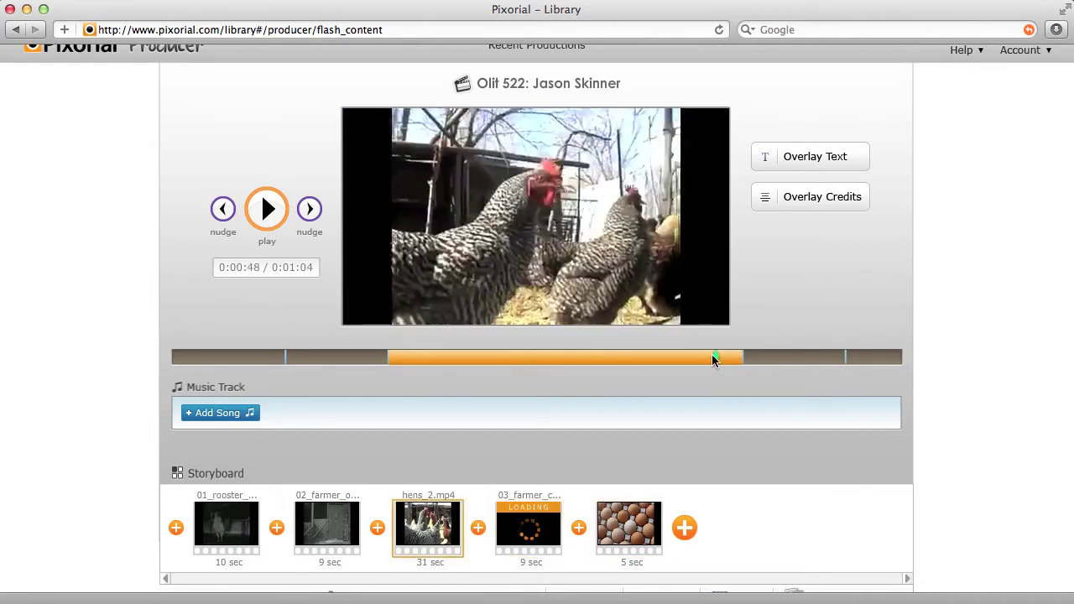
- Scrub back toward the start of the hens clip, play it briefly and pause at 0:00:29
left_click_drag(711, 358, 447, 358)
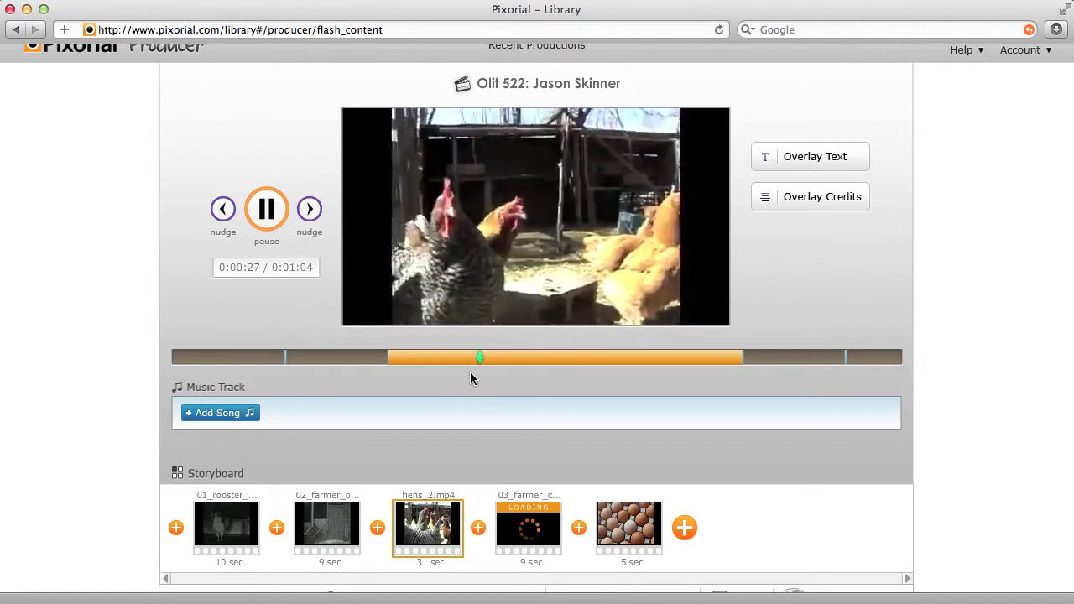
left_click(264, 210)
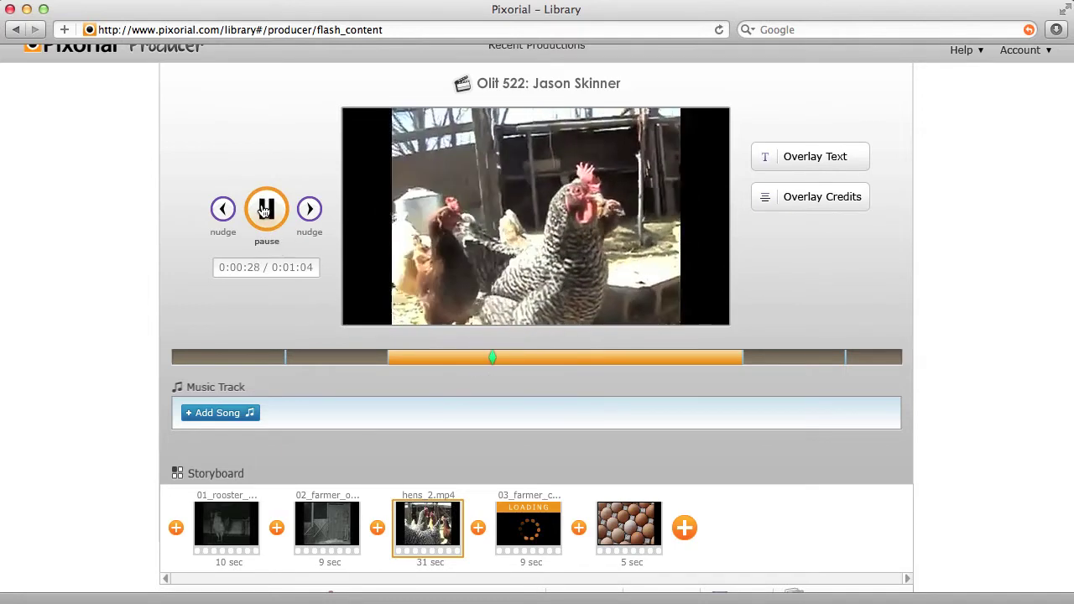
left_click(265, 210)
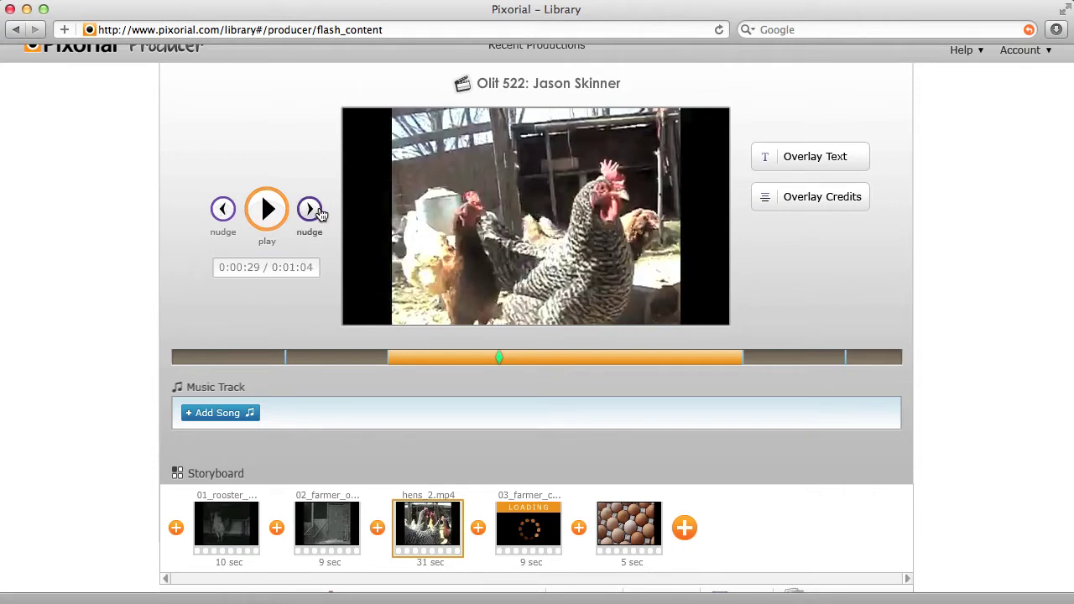
- Nudge the playhead back to 0:00:26 in the hens clip and forward again to 0:00:27 to examine individual frames
left_click(222, 211)
left_click(221, 214)
left_click(220, 215)
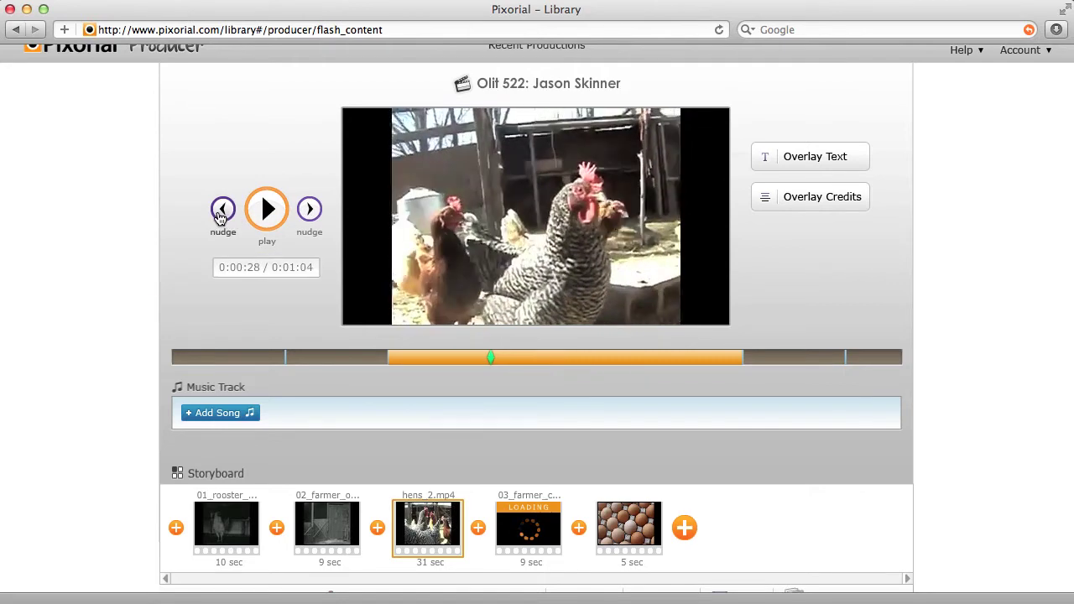
left_click(220, 215)
left_click(221, 215)
left_click(220, 214)
left_click(221, 215)
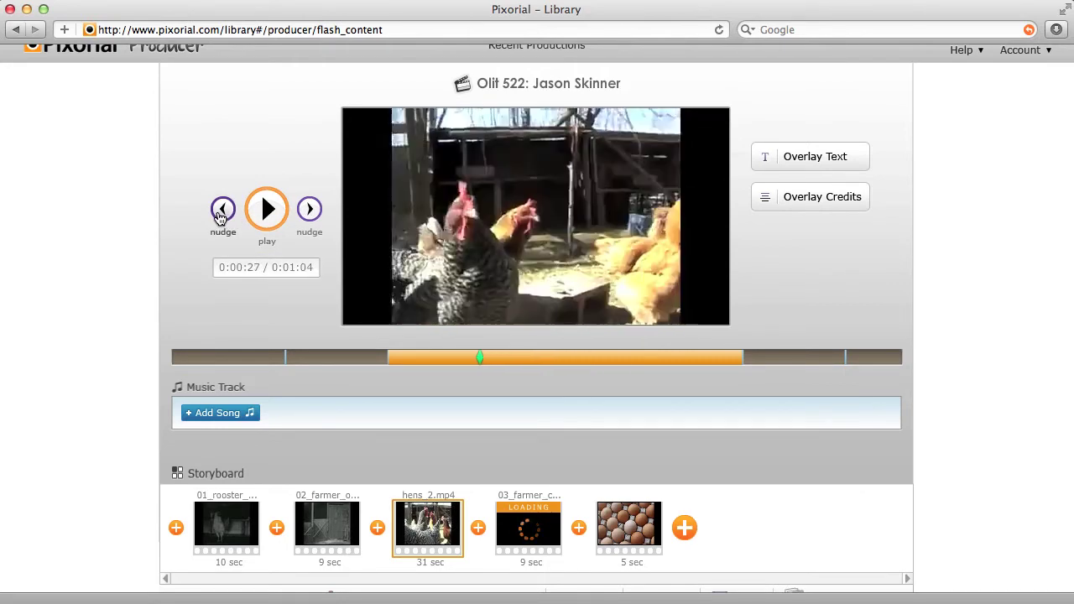
left_click(220, 214)
left_click(221, 215)
left_click(214, 215)
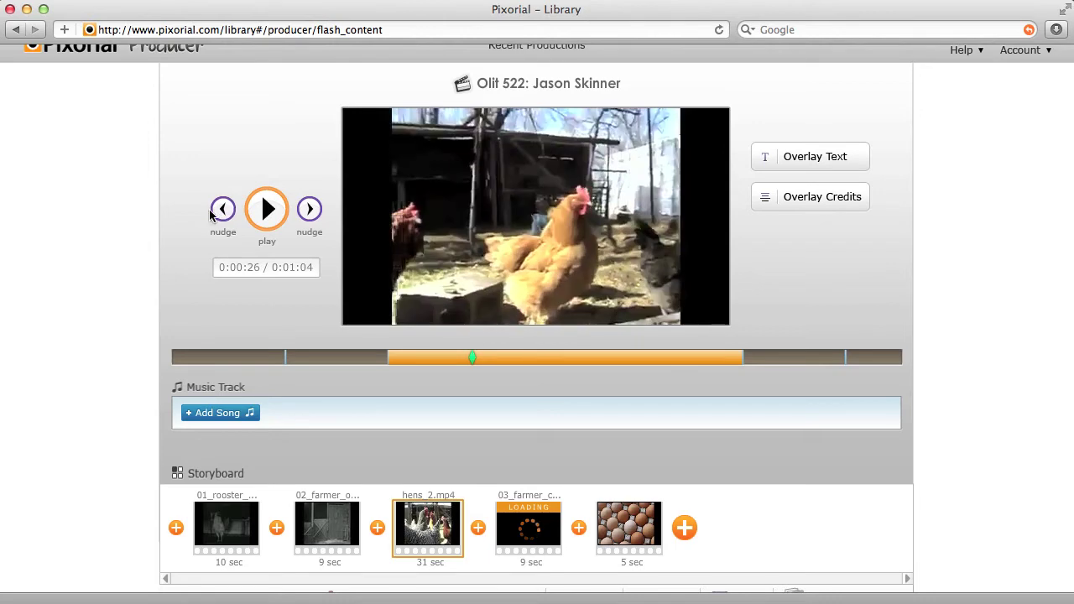
left_click(309, 218)
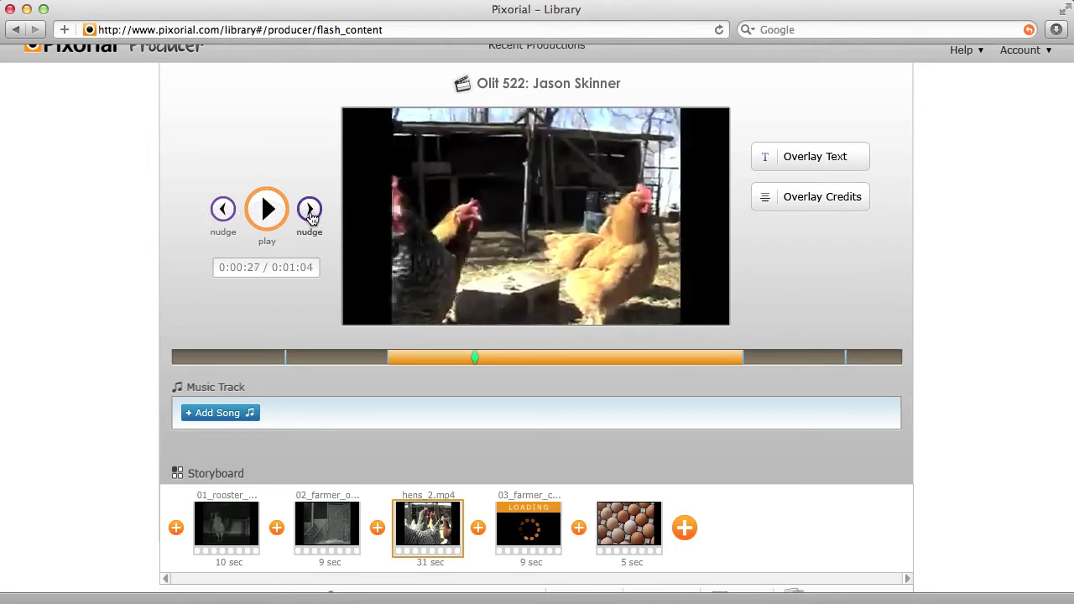
left_click(309, 217)
left_click(309, 219)
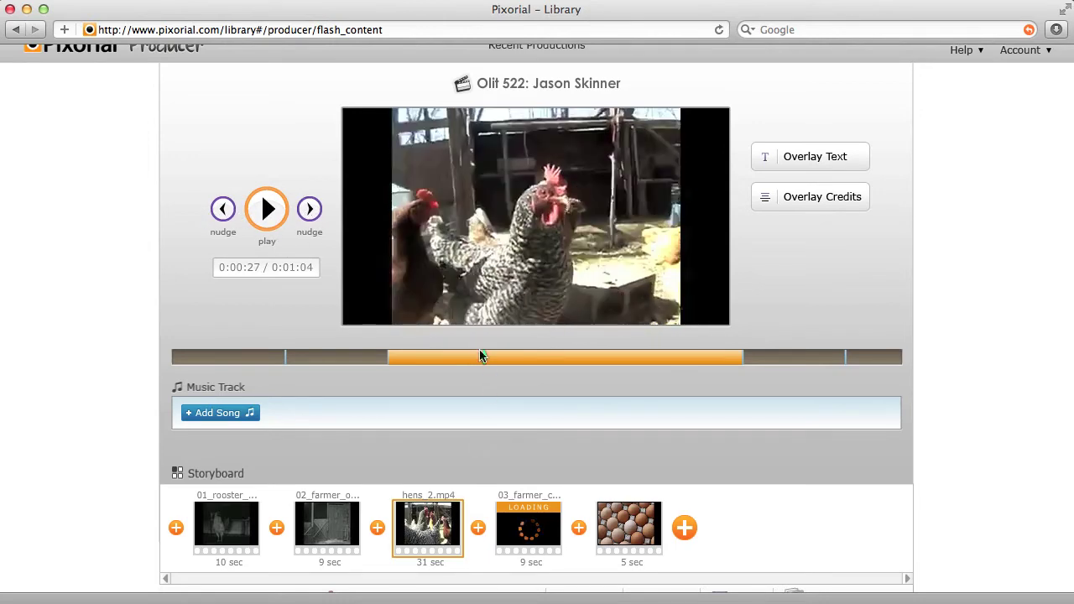
- Trim both the beginning and the end of hens_2.mp4 so that the clip lasts 21.5 seconds
scroll(568, 412, "down", 2)
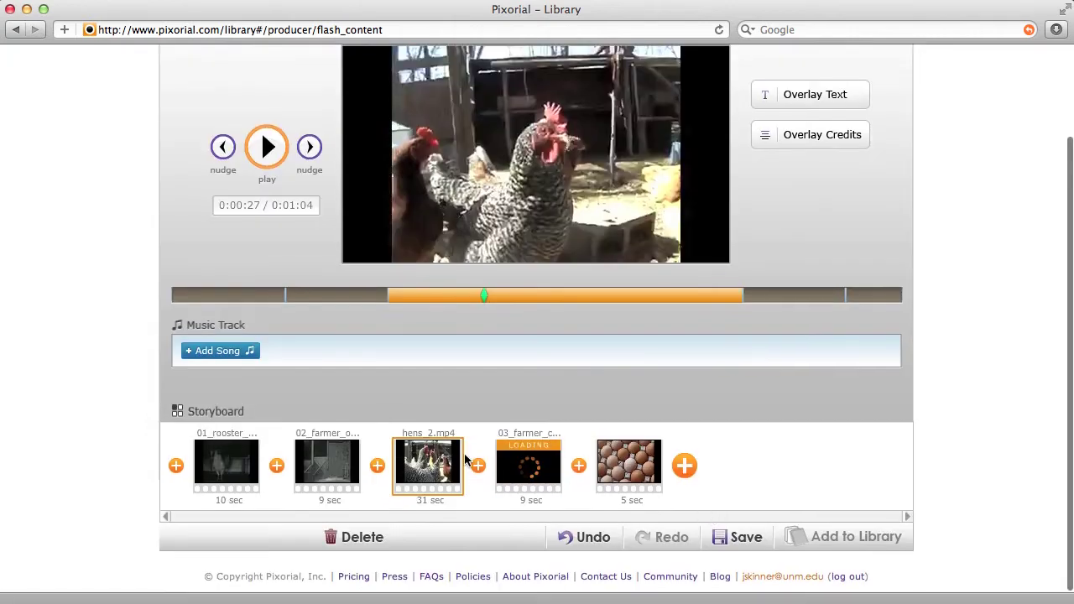
left_click(428, 472)
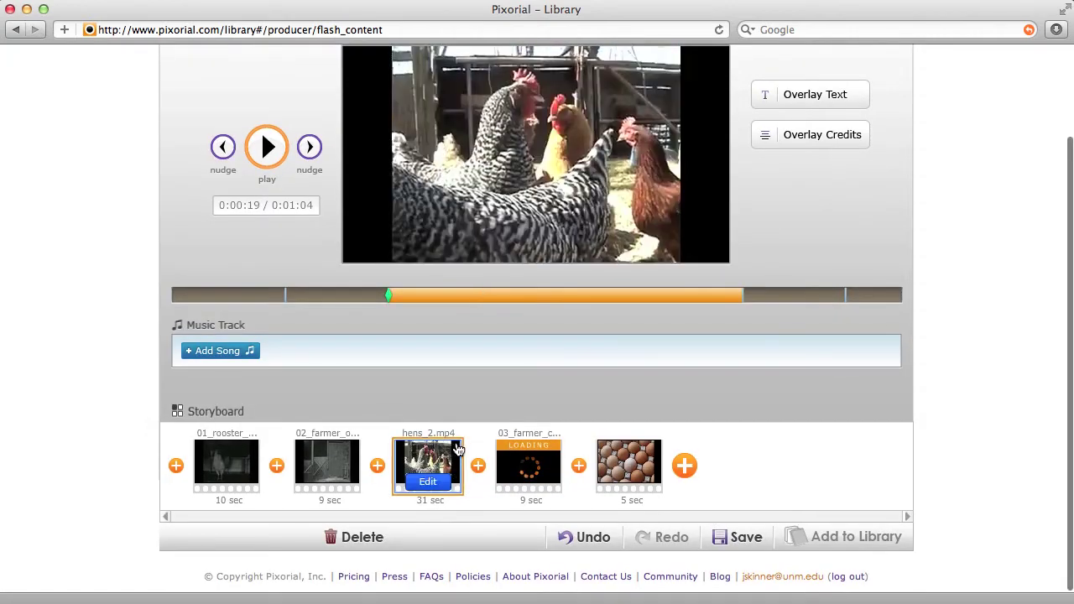
left_click(428, 482)
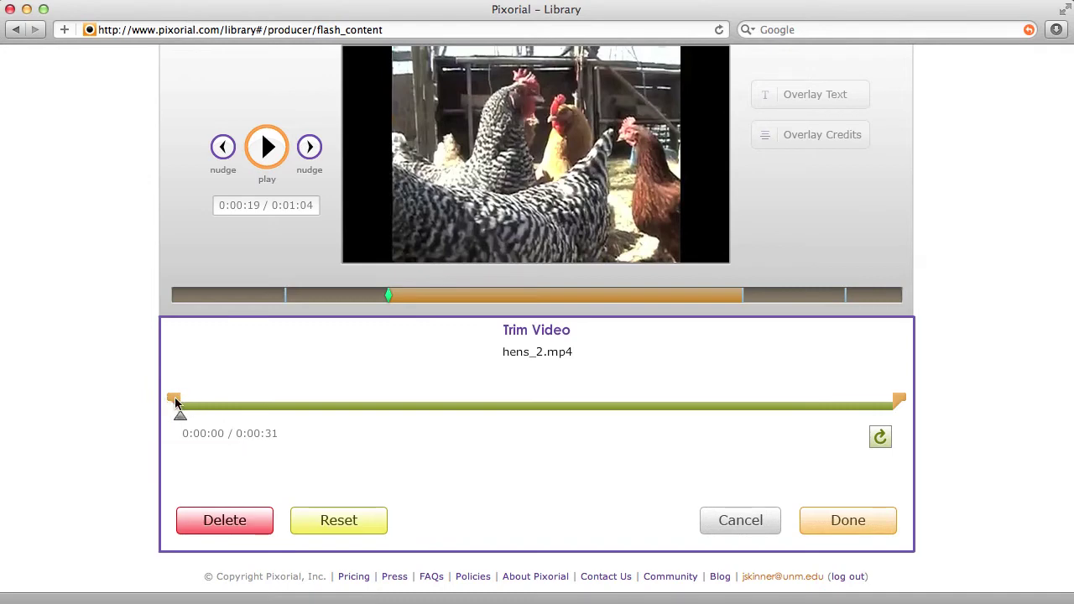
mouse_move(183, 402)
left_mouse_down()
mouse_move(322, 403)
mouse_move(177, 403)
left_mouse_up()
left_click_drag(899, 401, 783, 403)
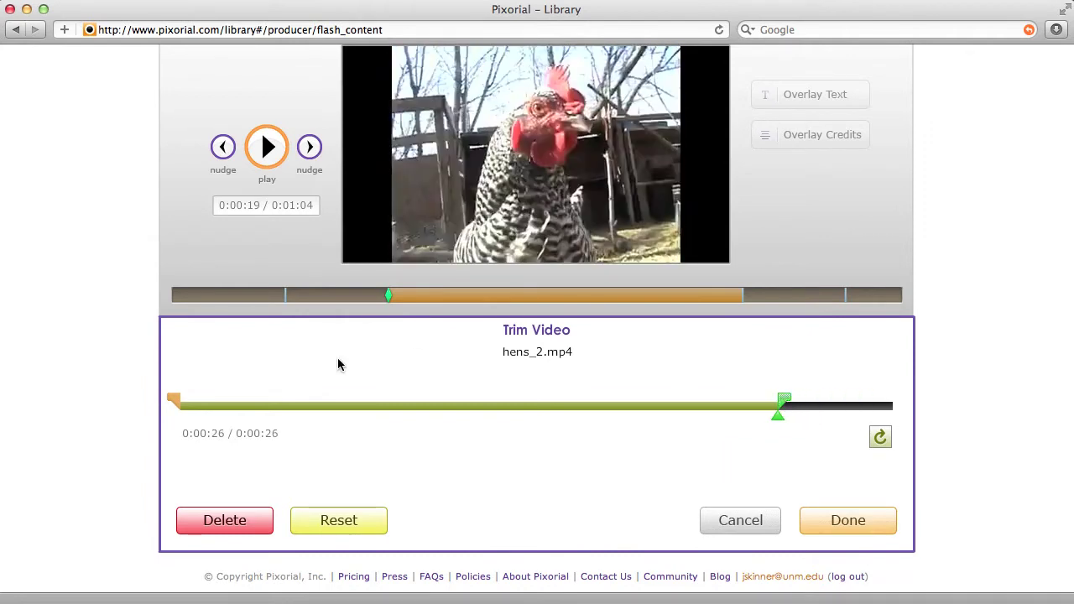
left_click_drag(172, 402, 284, 405)
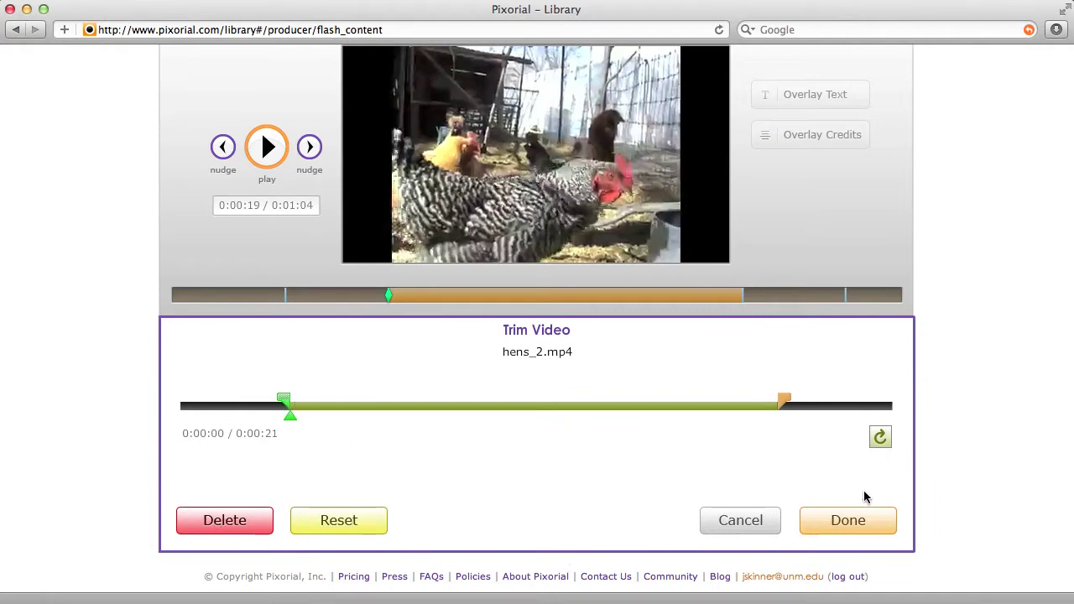
mouse_move(780, 401)
left_mouse_down()
mouse_move(792, 402)
mouse_move(751, 407)
mouse_move(793, 407)
left_mouse_up()
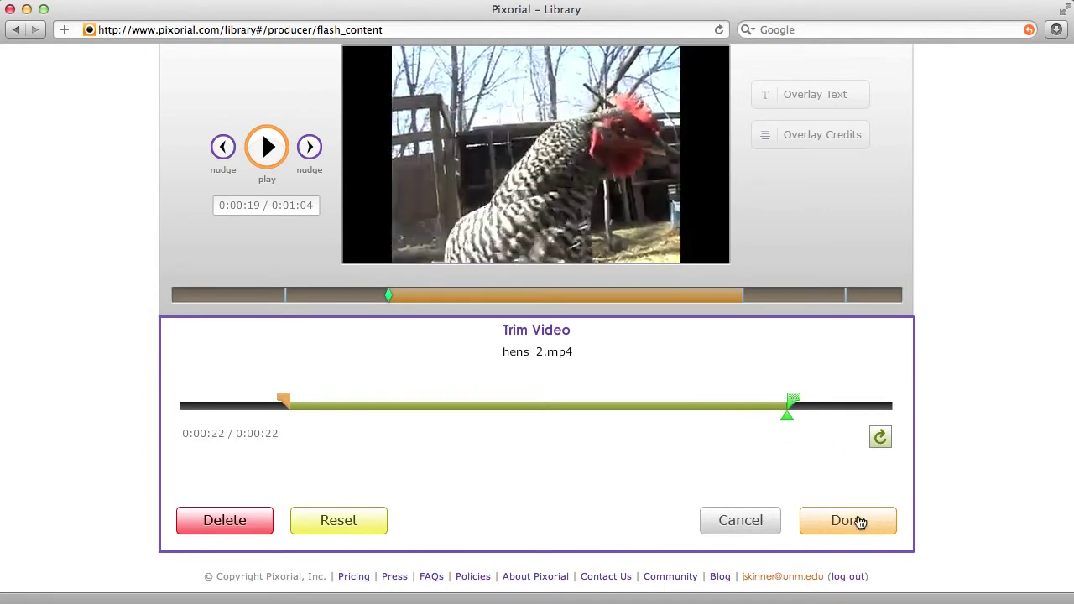
left_click(855, 522)
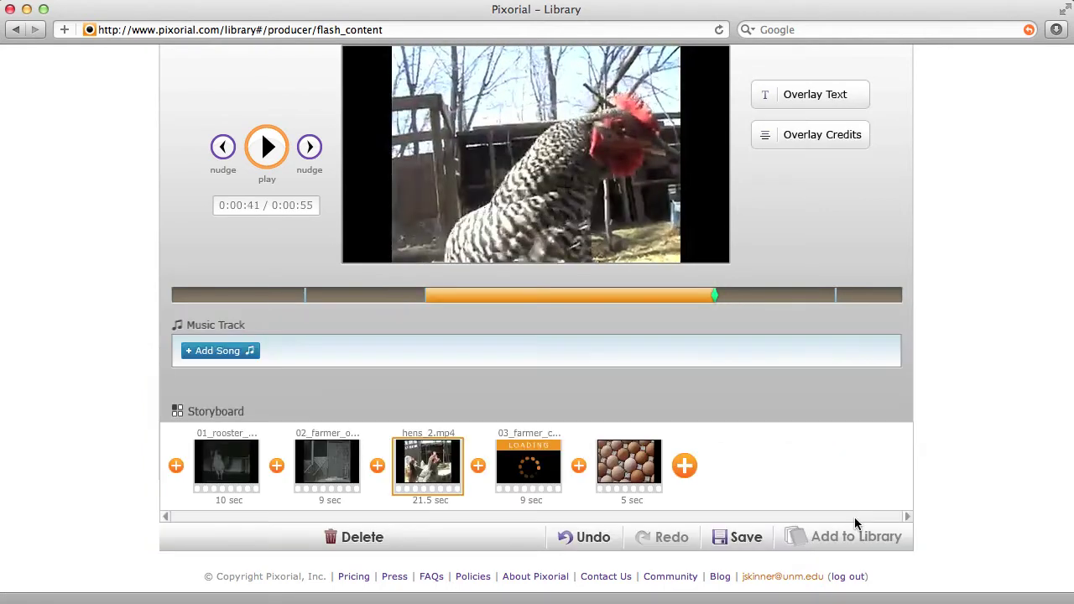
- Check the trimmed hens clip by scrubbing from its start and end to 0:00:29
left_click(425, 294)
left_click(707, 296)
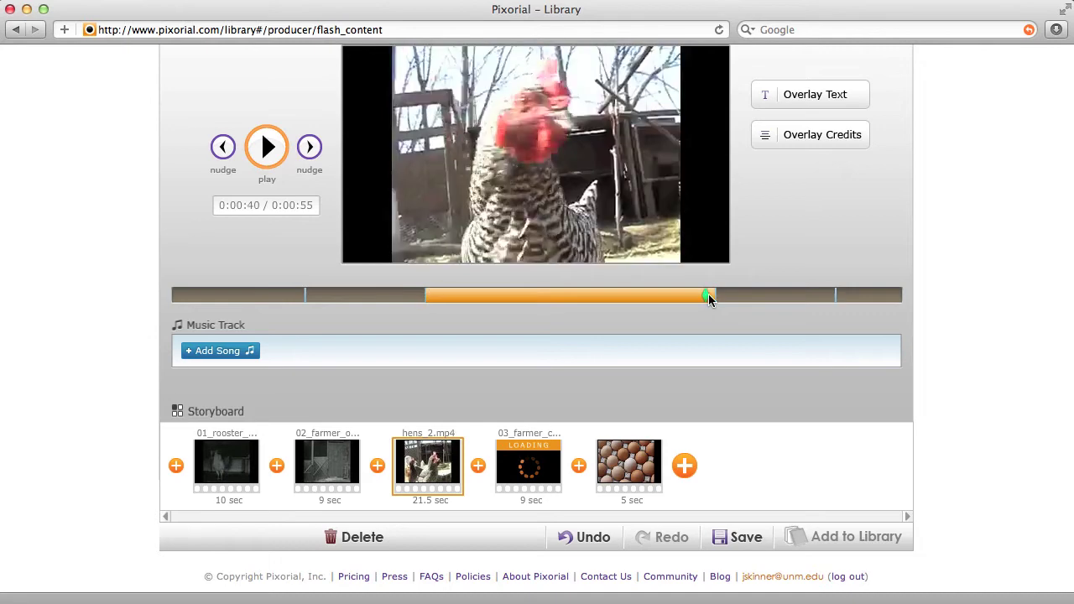
left_click_drag(664, 295, 555, 295)
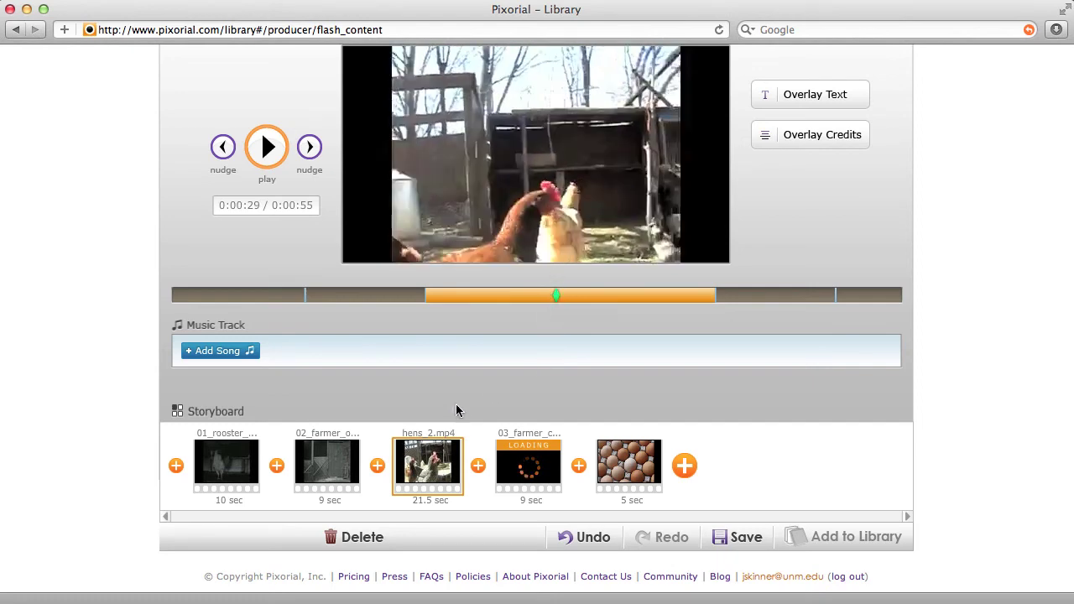
- Save the production with the trimmed hens clip
scroll(656, 351, "up", 3)
scroll(658, 352, "down", 3)
left_click(746, 537)
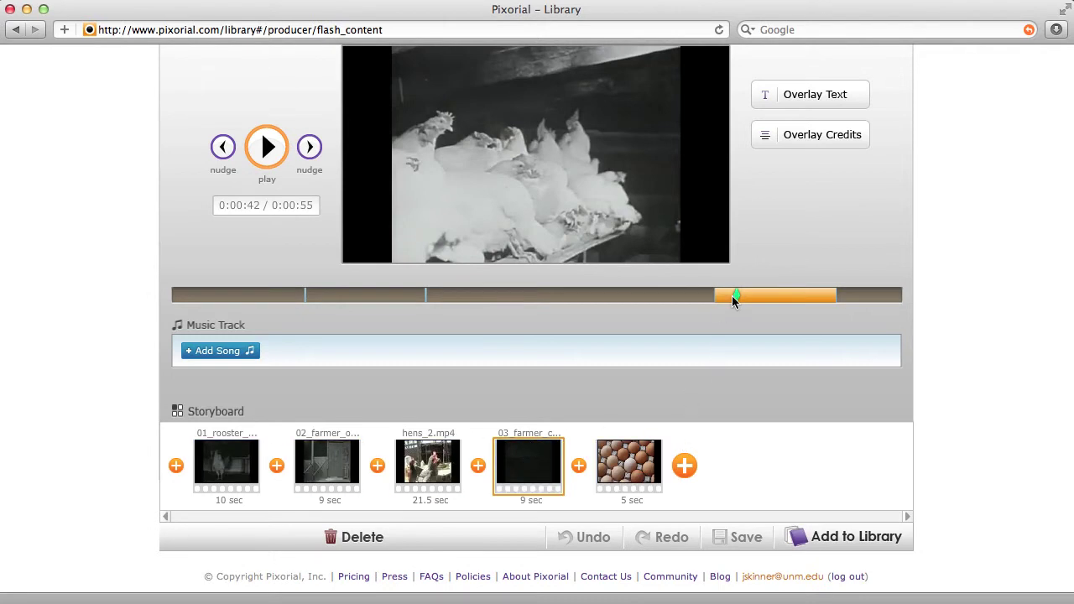
- Preview the hens clip at 0:00:39, and view the trim settings of 03_farmer_closes_door.mov without changing them
left_click(690, 294)
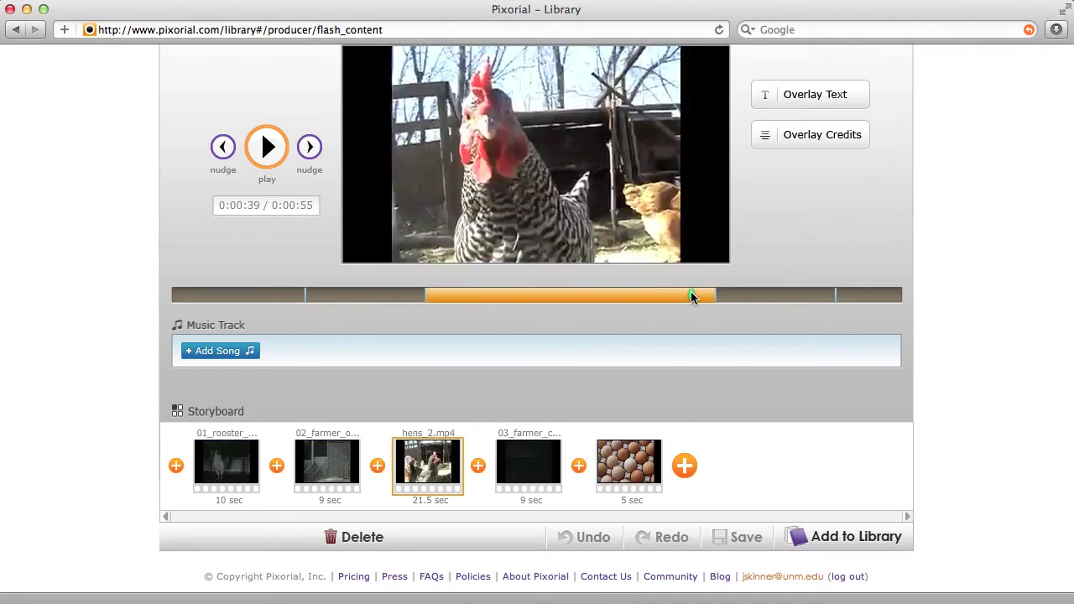
left_click(526, 480)
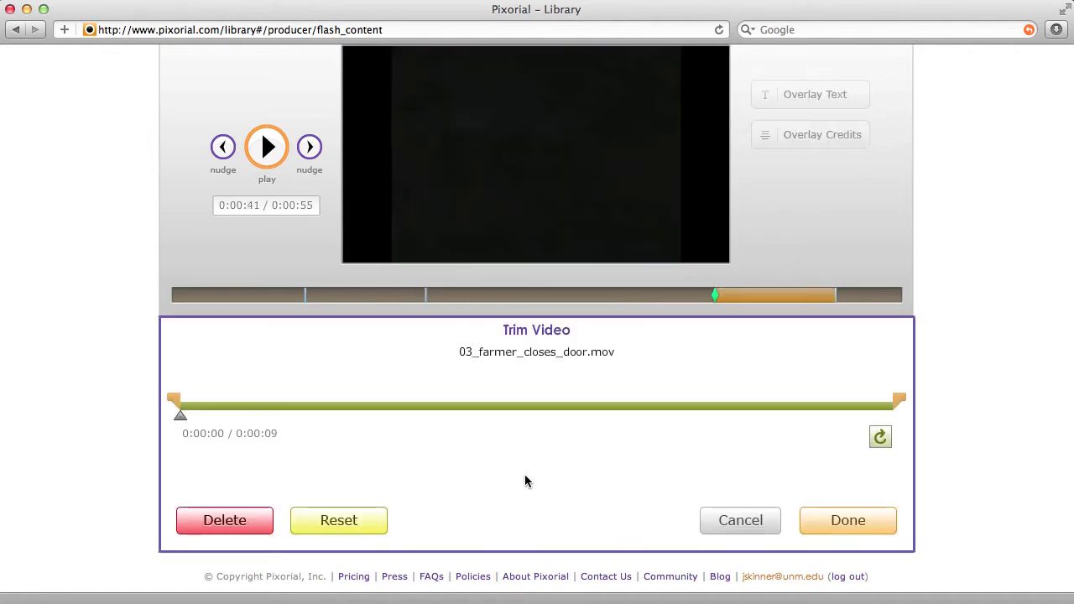
left_click(746, 517)
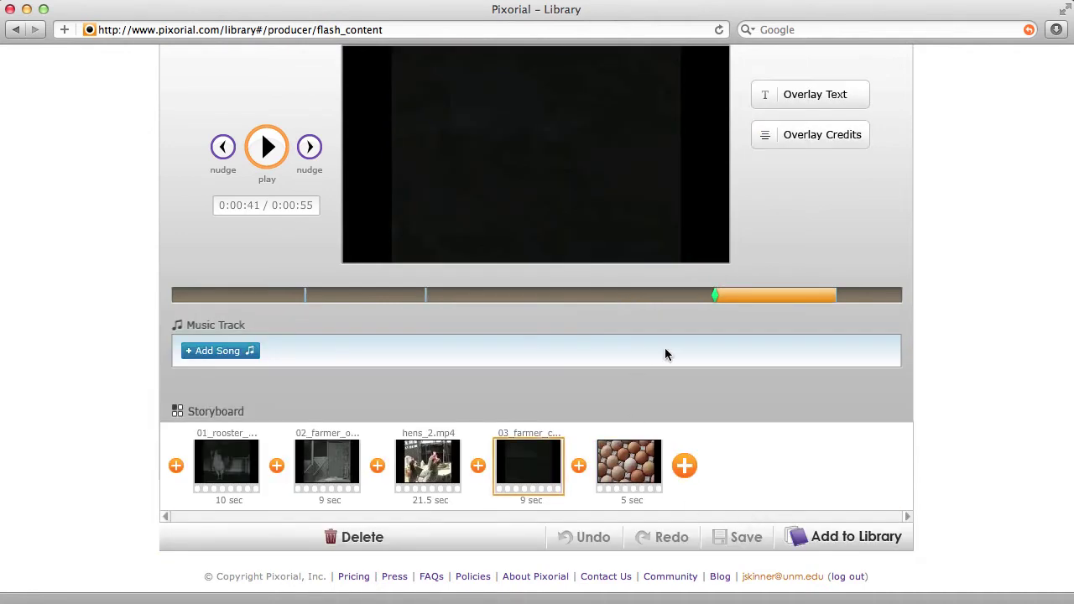
- Shift the eggs photo to the left within the video frame, leaving its duration at 5 seconds and scale at 100%
mouse_move(634, 461)
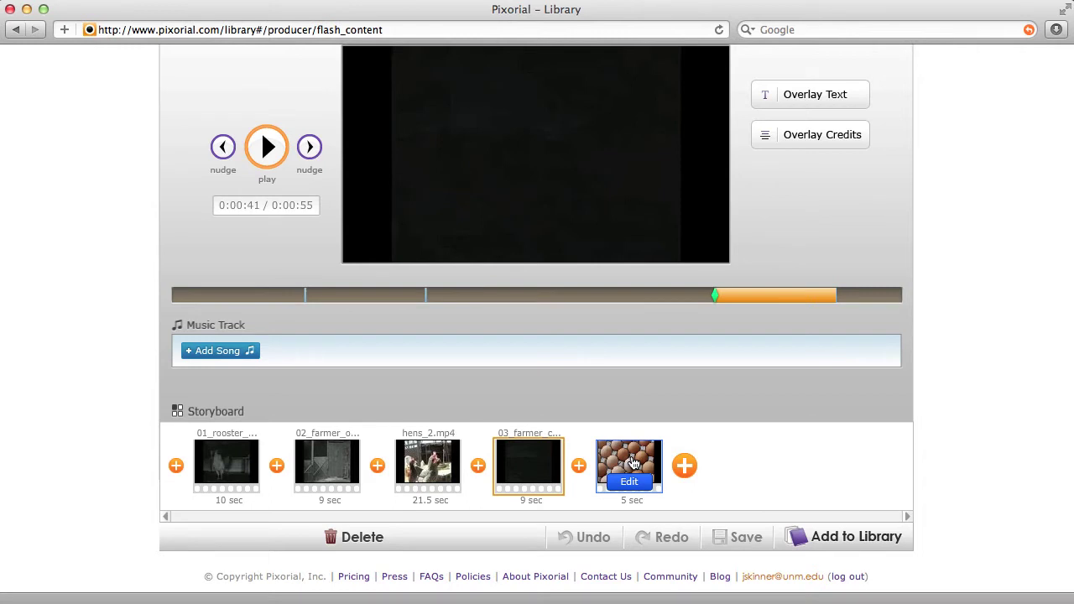
left_click(684, 466)
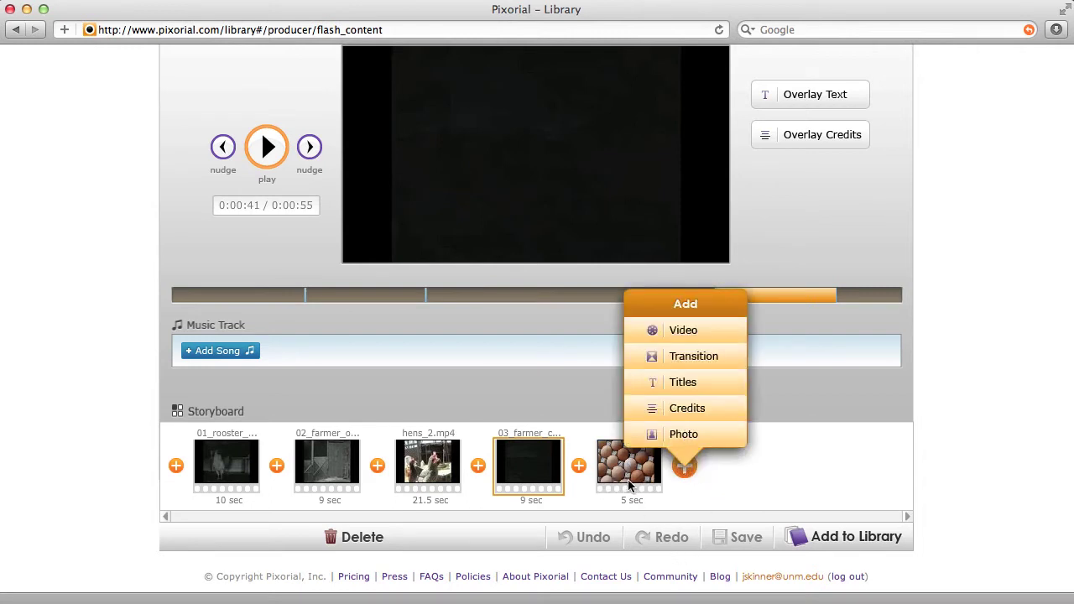
mouse_move(629, 479)
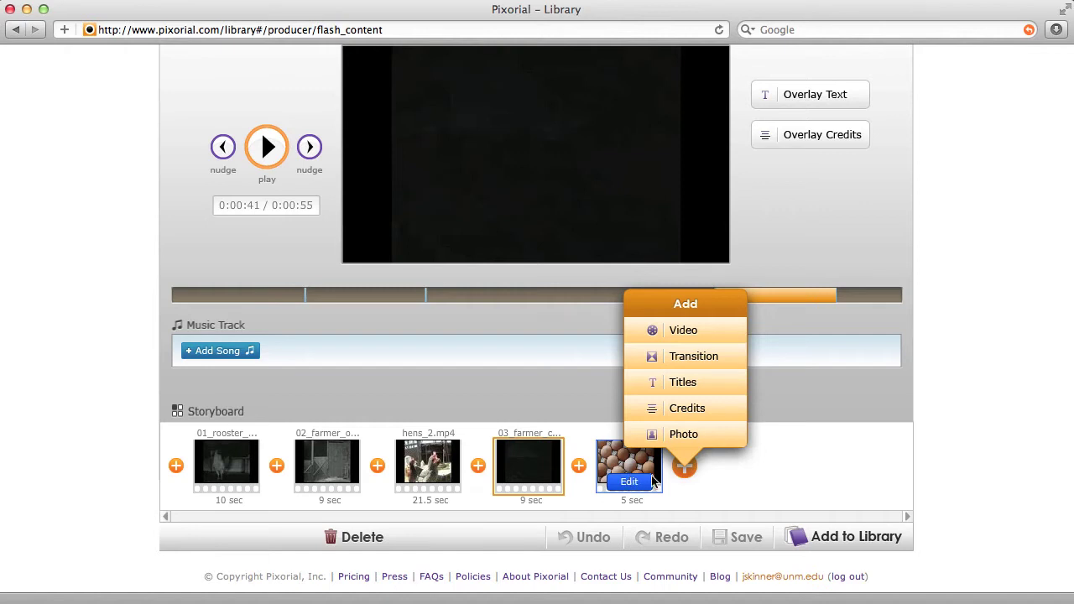
left_click(625, 482)
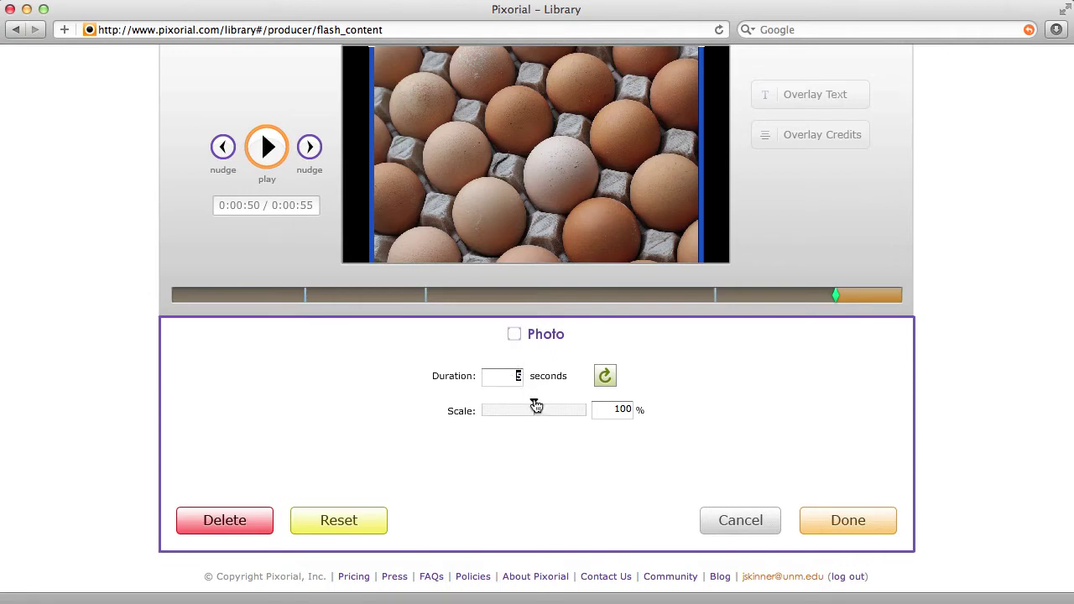
mouse_move(533, 404)
left_mouse_down()
mouse_move(554, 406)
mouse_move(537, 406)
left_mouse_up()
double_click(616, 414)
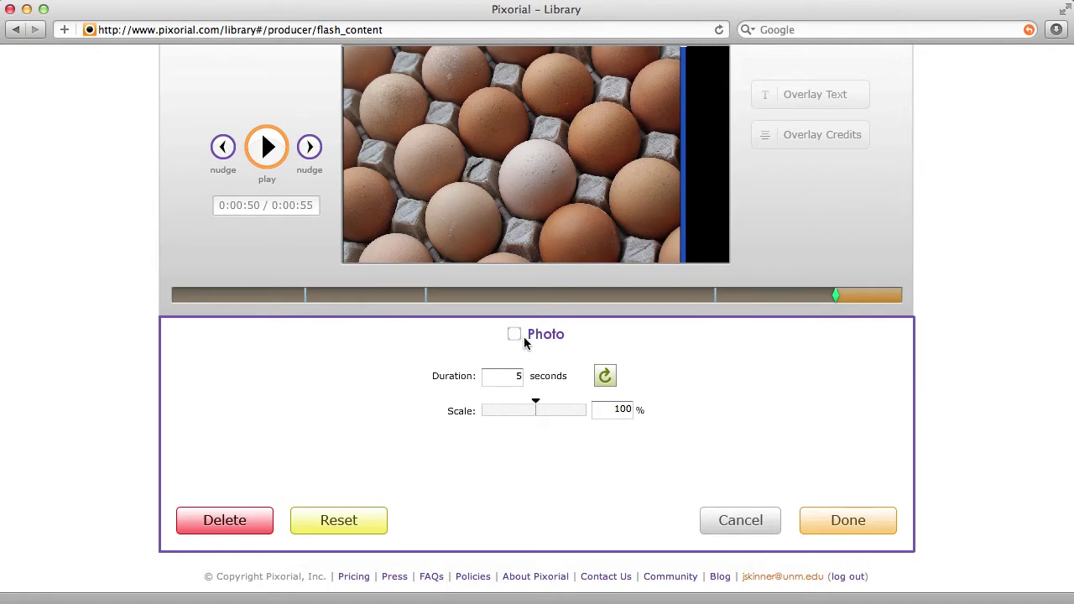
left_click(849, 520)
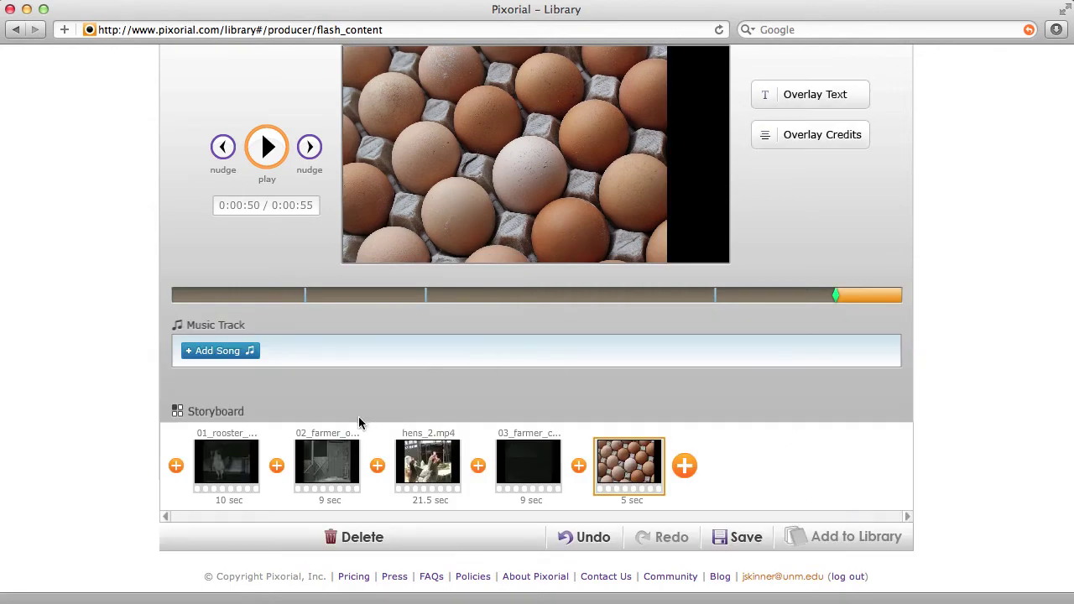
- Enlarge the eggs photo to a scale of 128% so it fills the frame, and apply the change
scroll(710, 383, "up", 2)
scroll(710, 386, "down", 2)
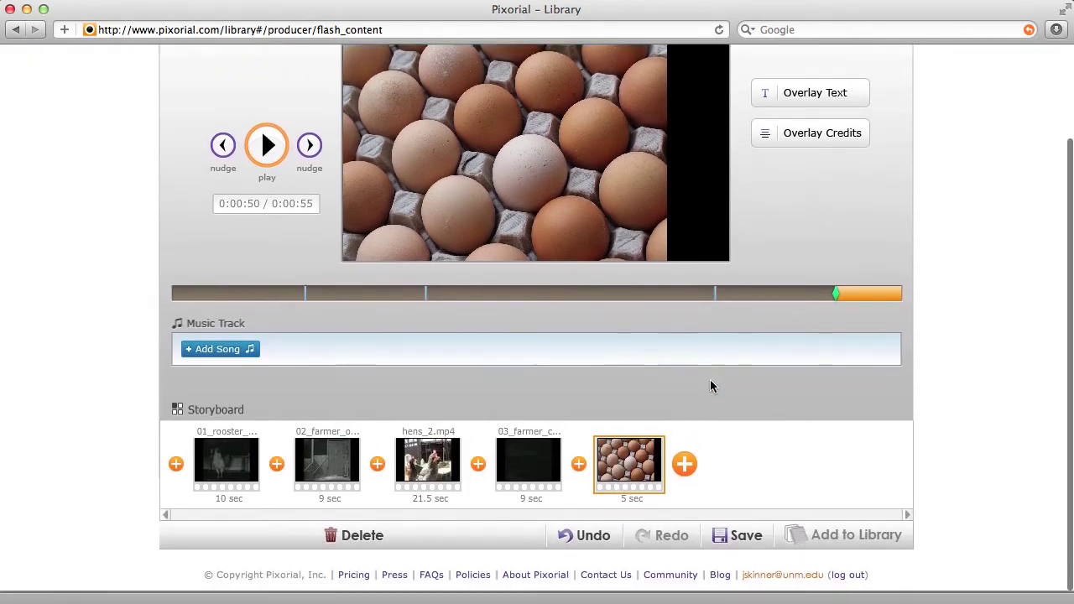
left_click(631, 477)
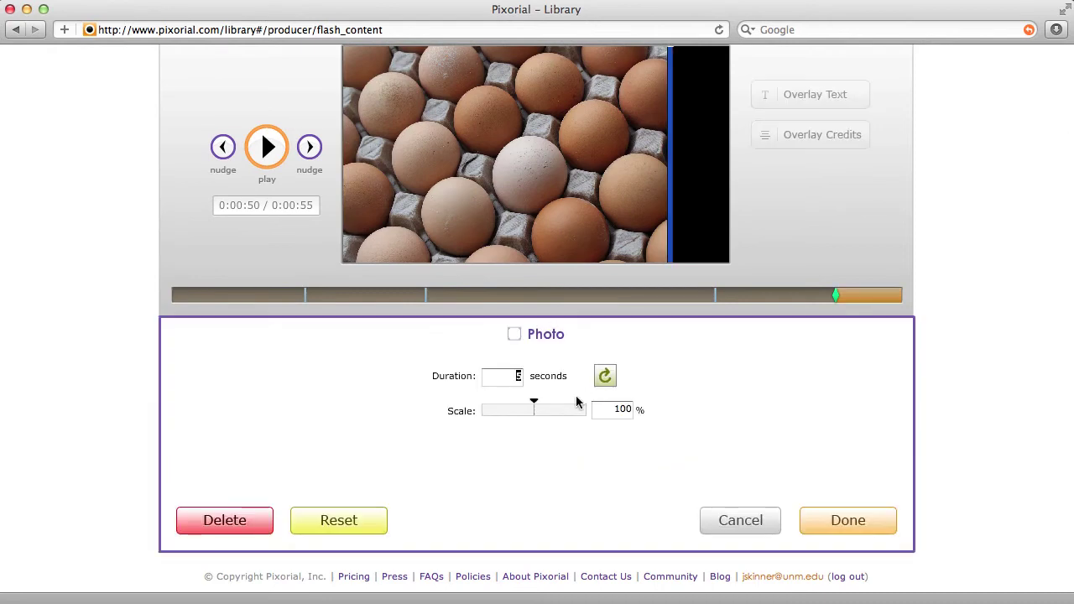
mouse_move(535, 407)
left_mouse_down()
mouse_move(509, 407)
mouse_move(550, 407)
left_mouse_up()
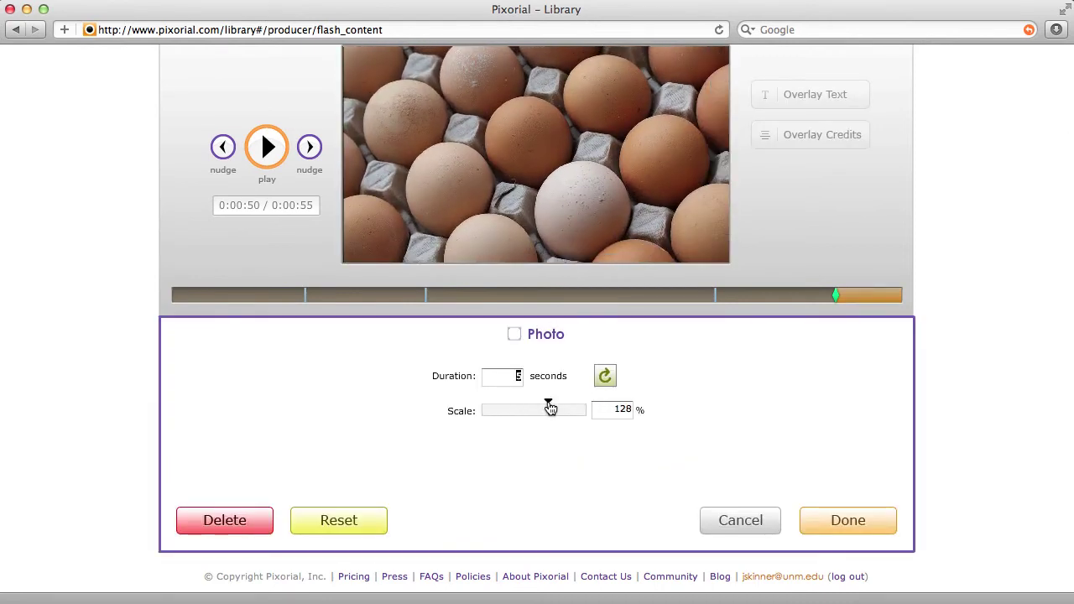
left_click(839, 525)
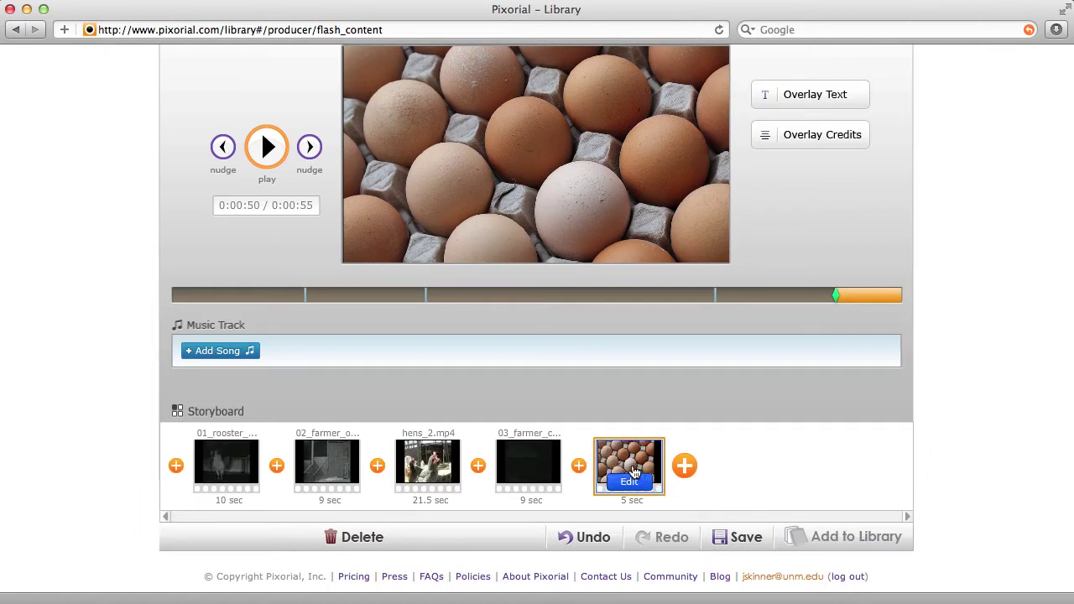
- Browse the available transition types and add a Fade transition between the 01_rooster and 02_farmer clips on the storyboard
left_click(856, 295)
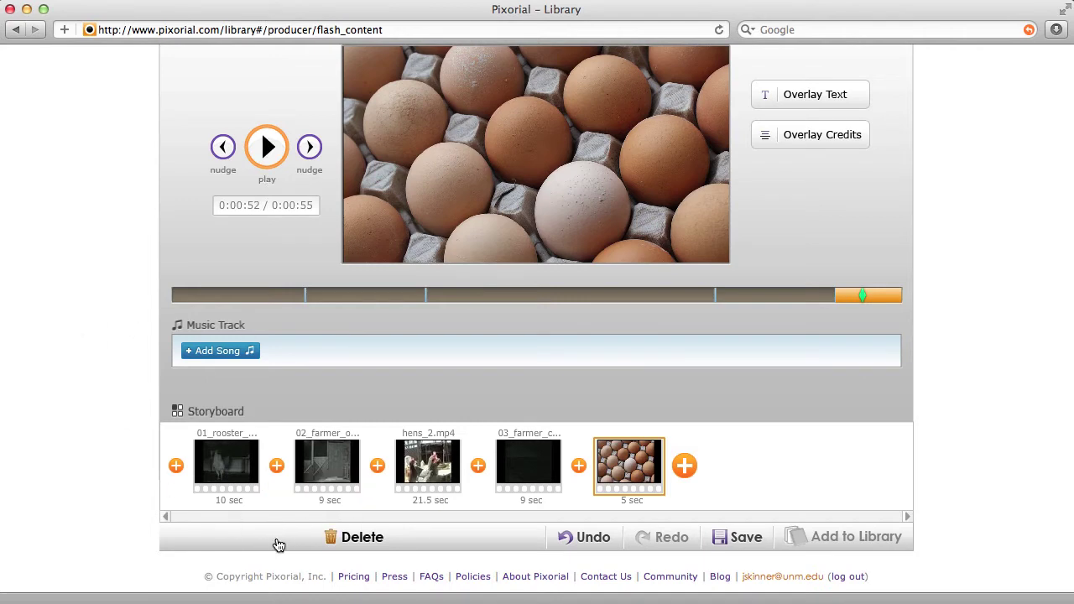
mouse_move(249, 462)
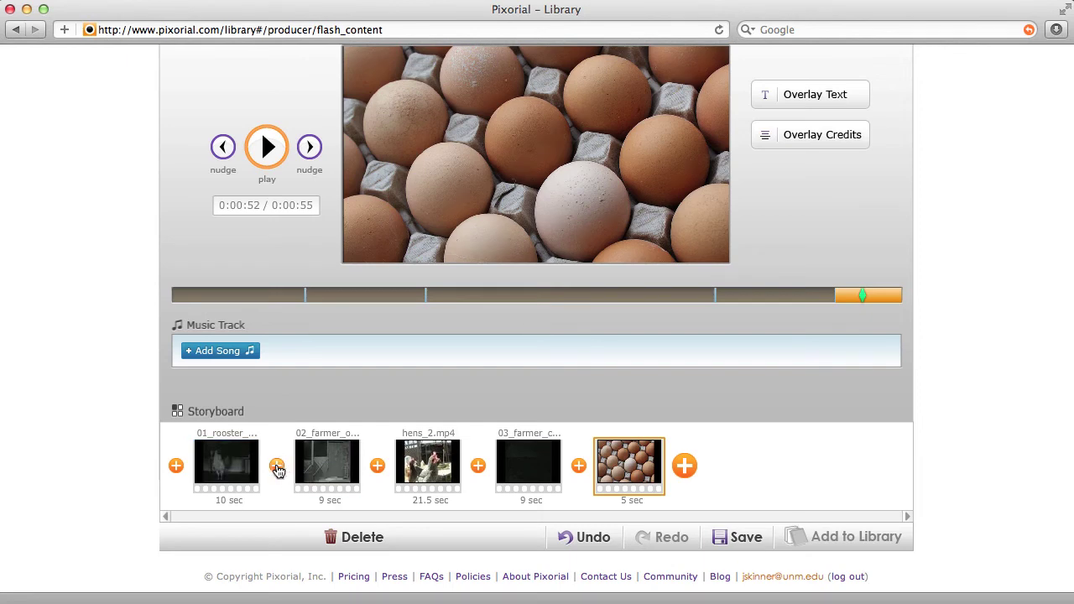
left_click(277, 467)
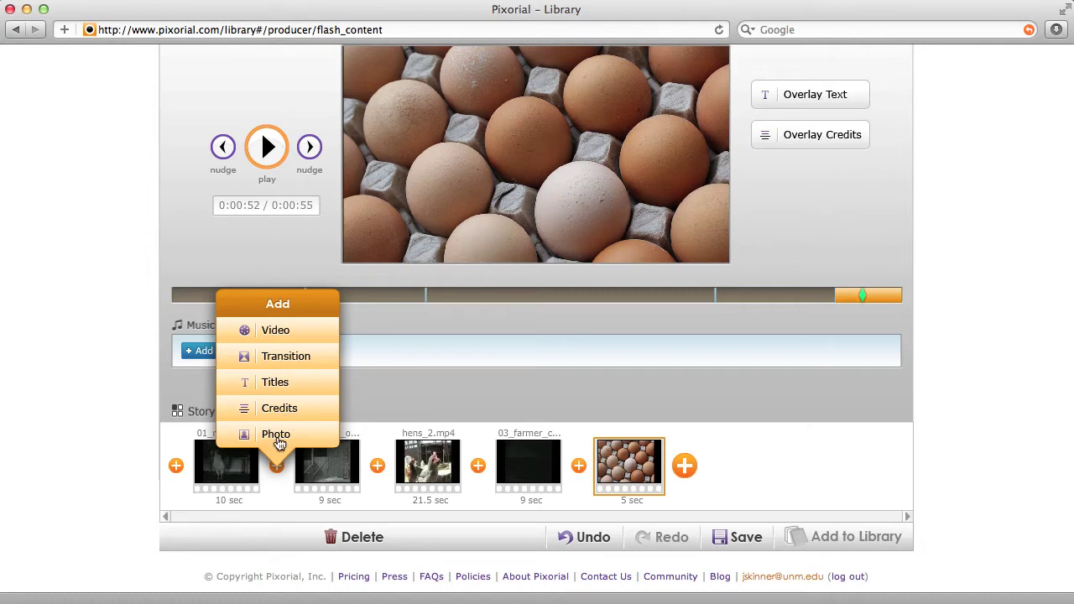
left_click(284, 360)
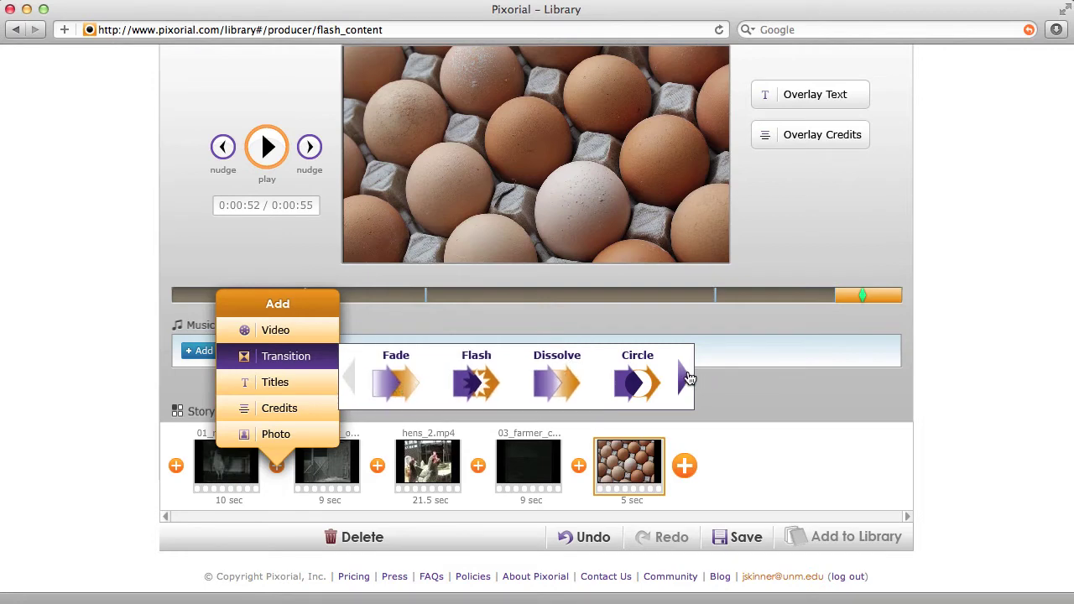
left_click(688, 377)
left_click(688, 377)
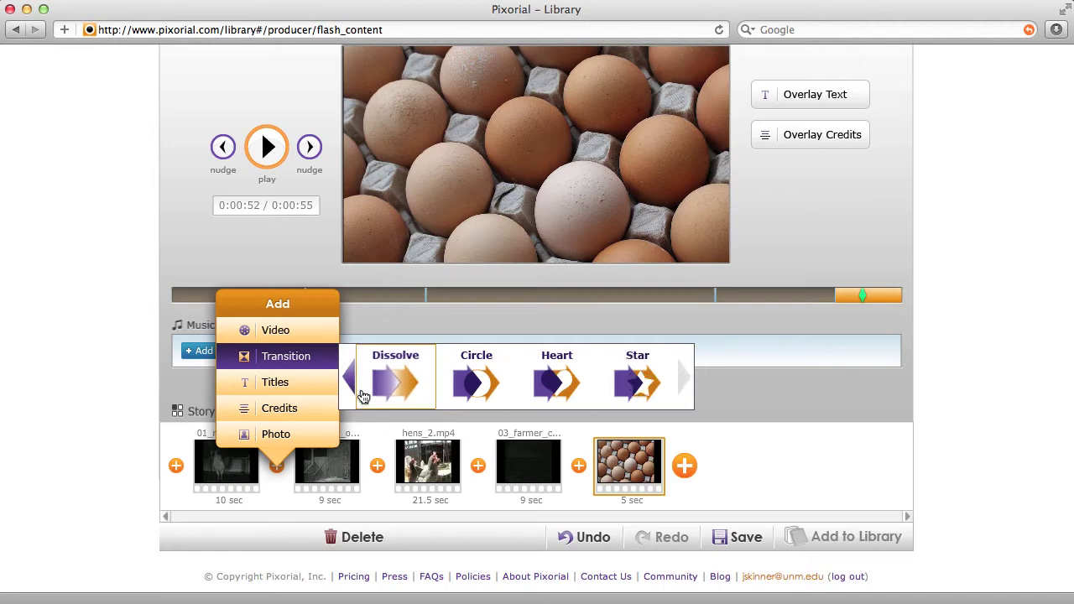
left_click(350, 379)
left_click(350, 379)
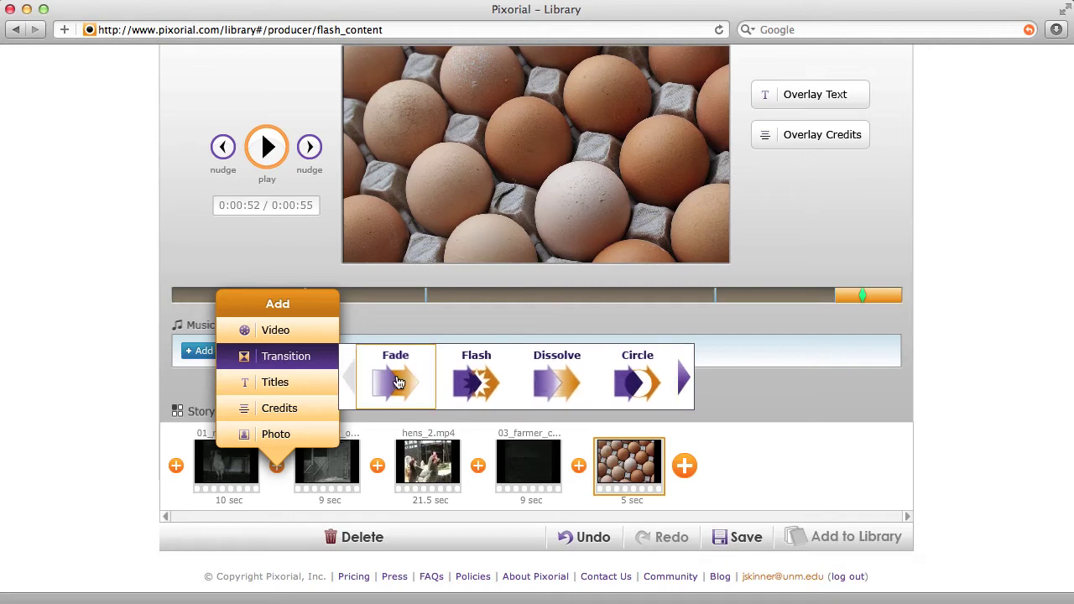
left_click(399, 384)
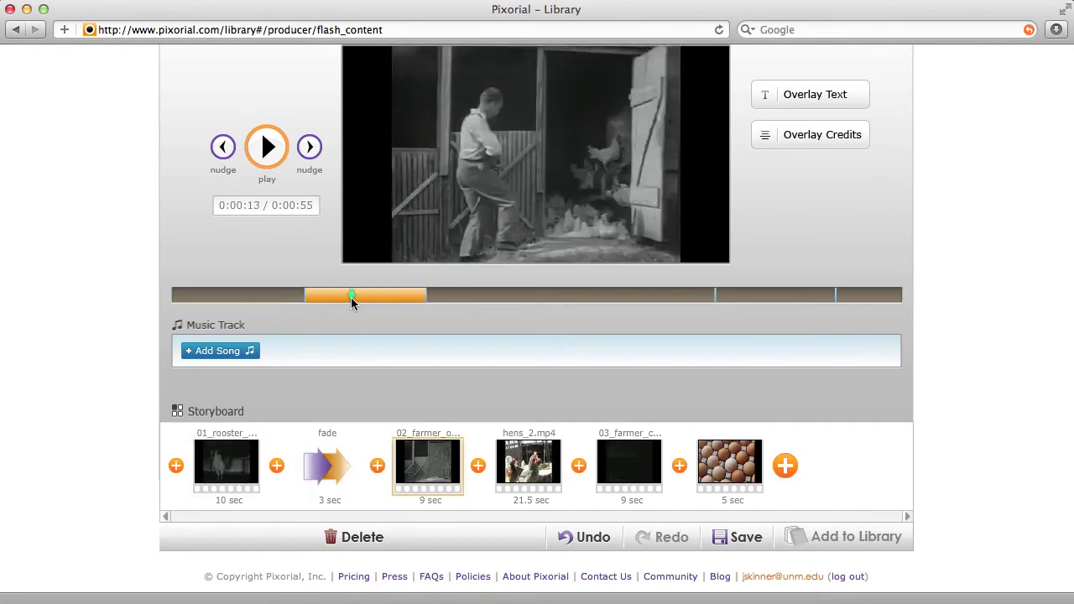
- Review the type and duration options of the fade transition between the first two clips, and close them
mouse_move(344, 456)
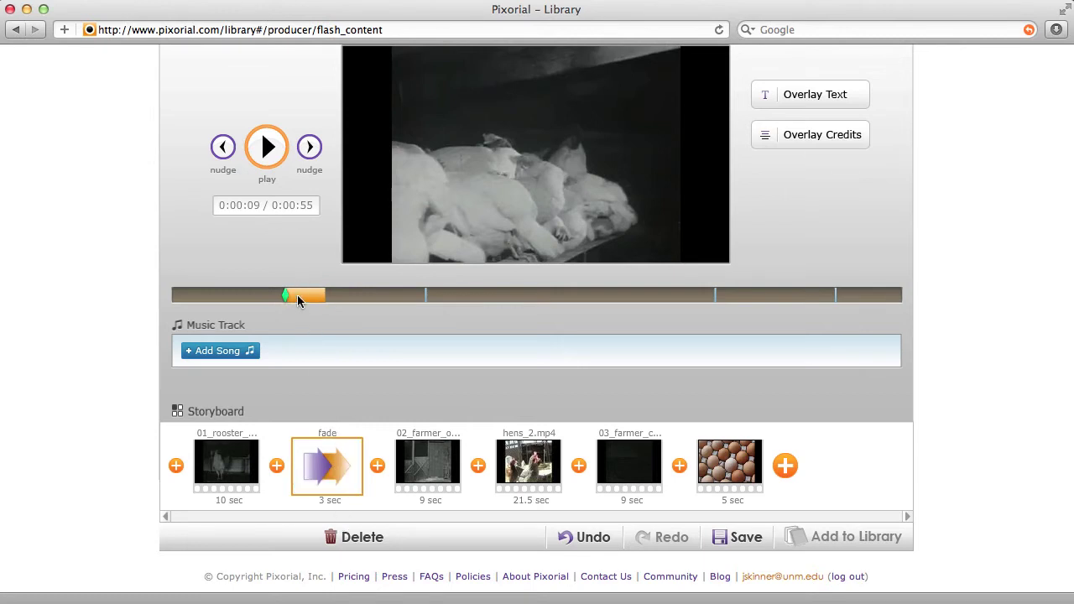
mouse_move(332, 484)
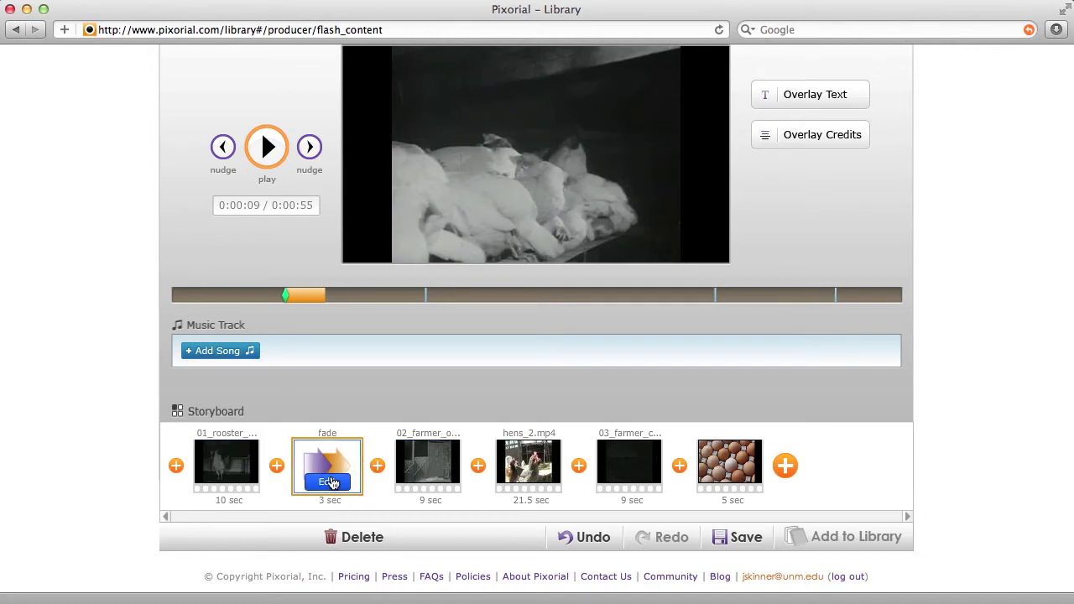
left_click(332, 483)
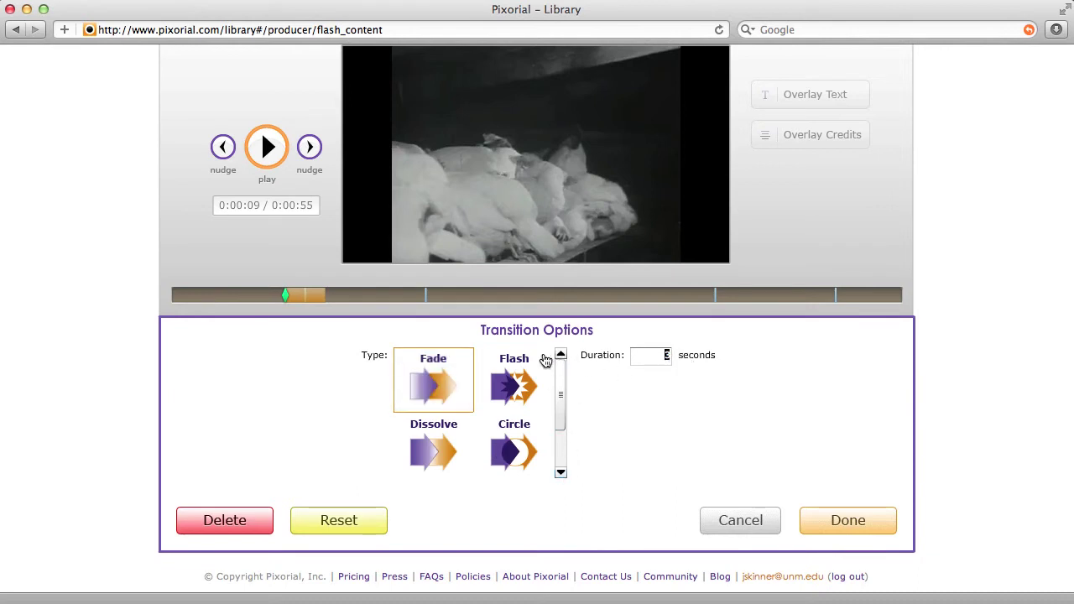
left_click(845, 520)
- Preview the fade by playing from 0:00:07 in the rooster clip into the 02_farmer clip
left_click(240, 467)
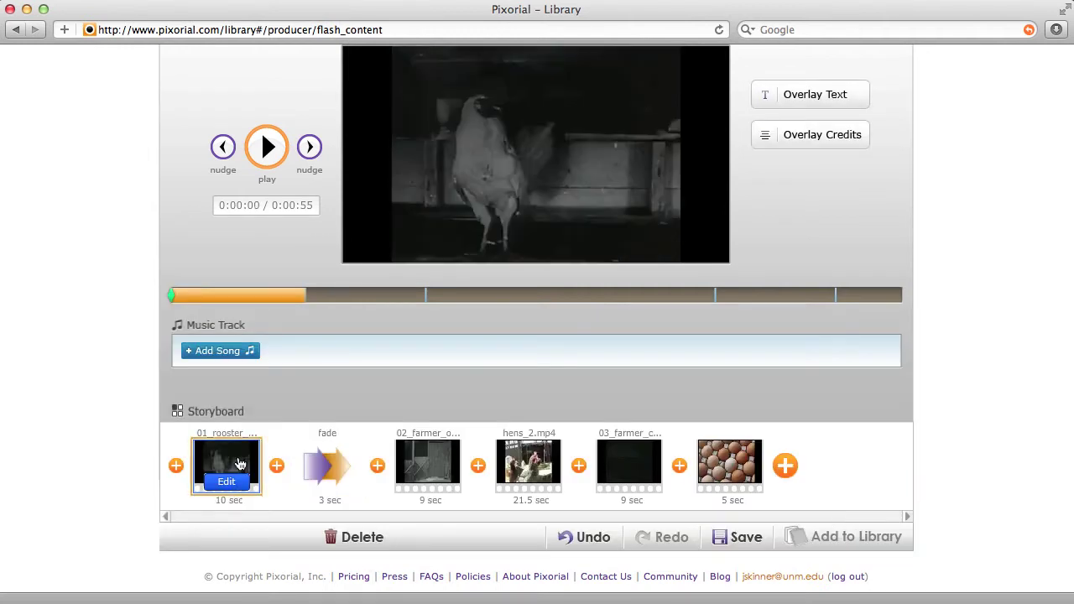
left_click_drag(173, 295, 266, 290)
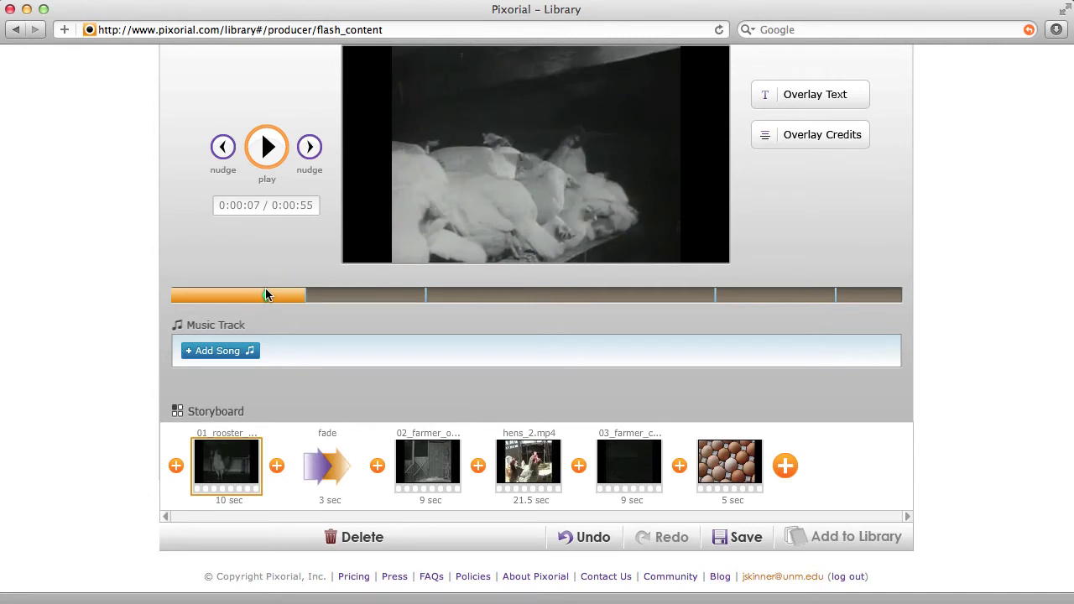
key("space")
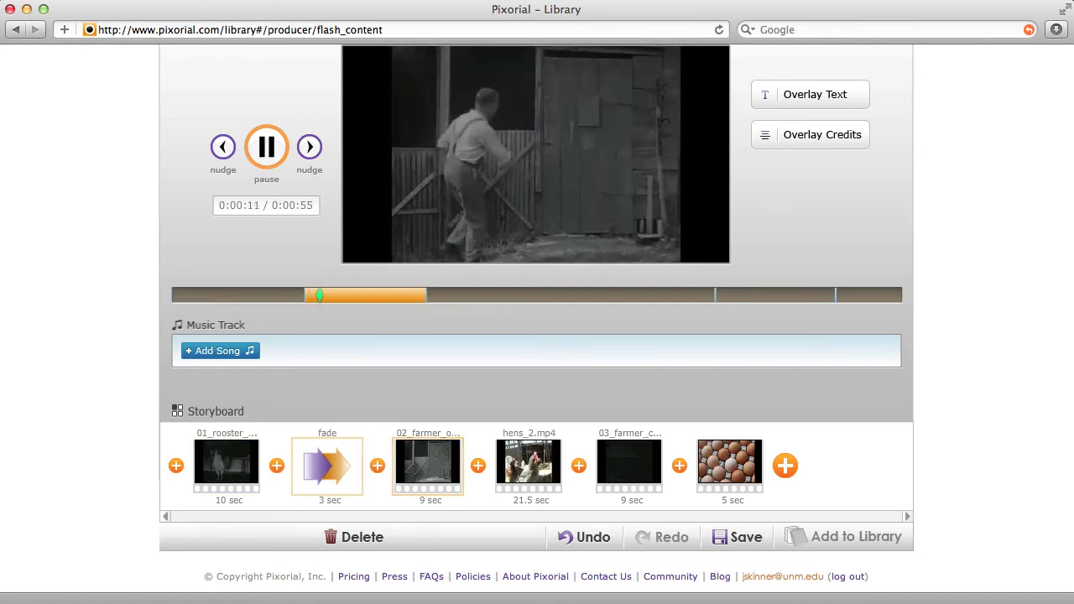
key("space")
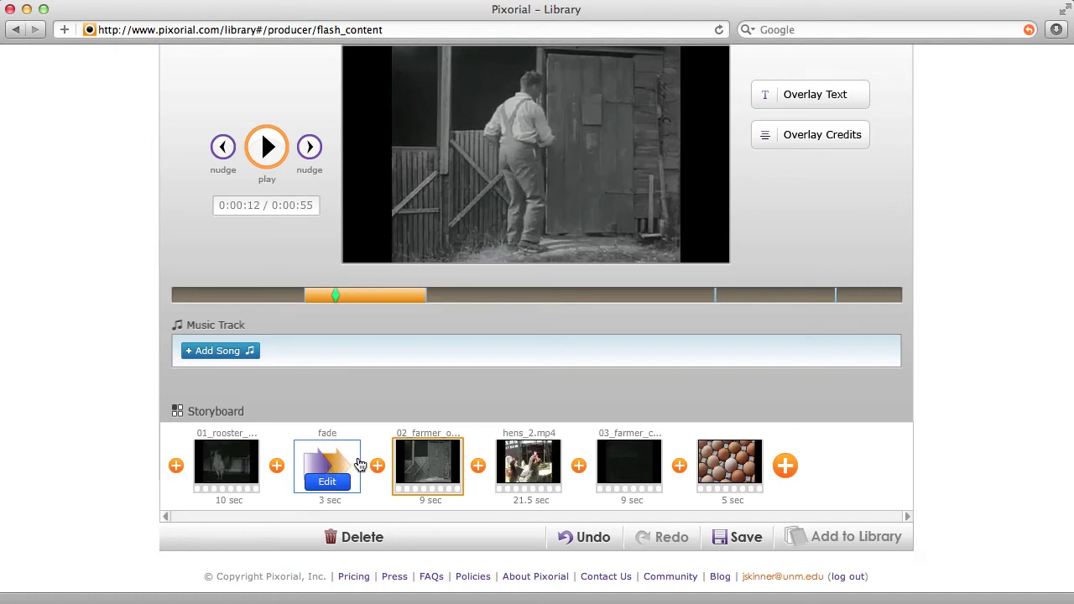
- Add a Dissolve transition between the 02_farmer clip and hens_2.mp4 on the storyboard
left_click(479, 467)
left_click(479, 357)
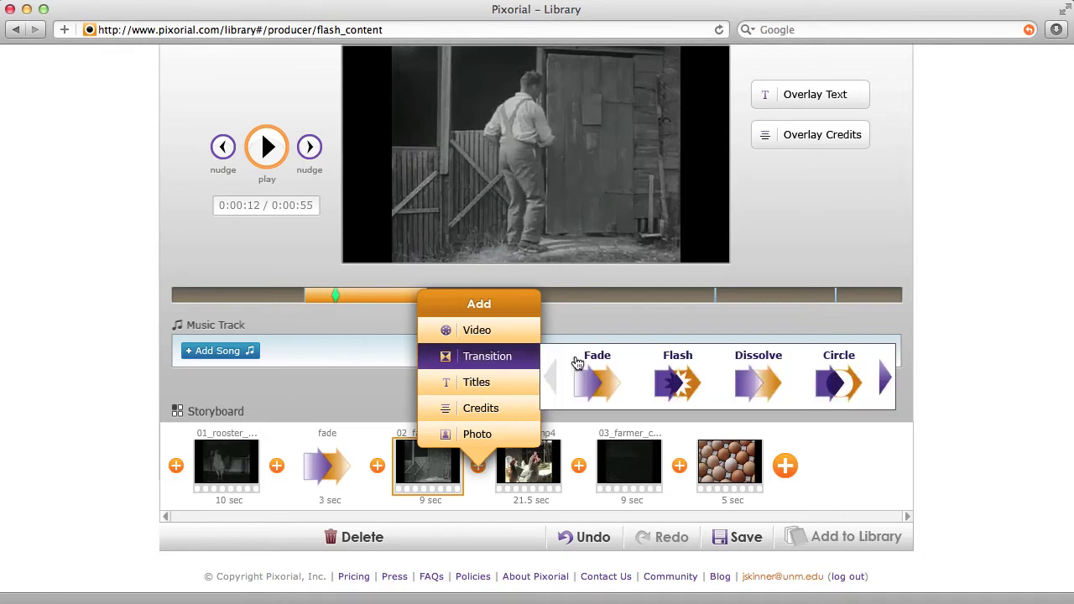
left_click(753, 377)
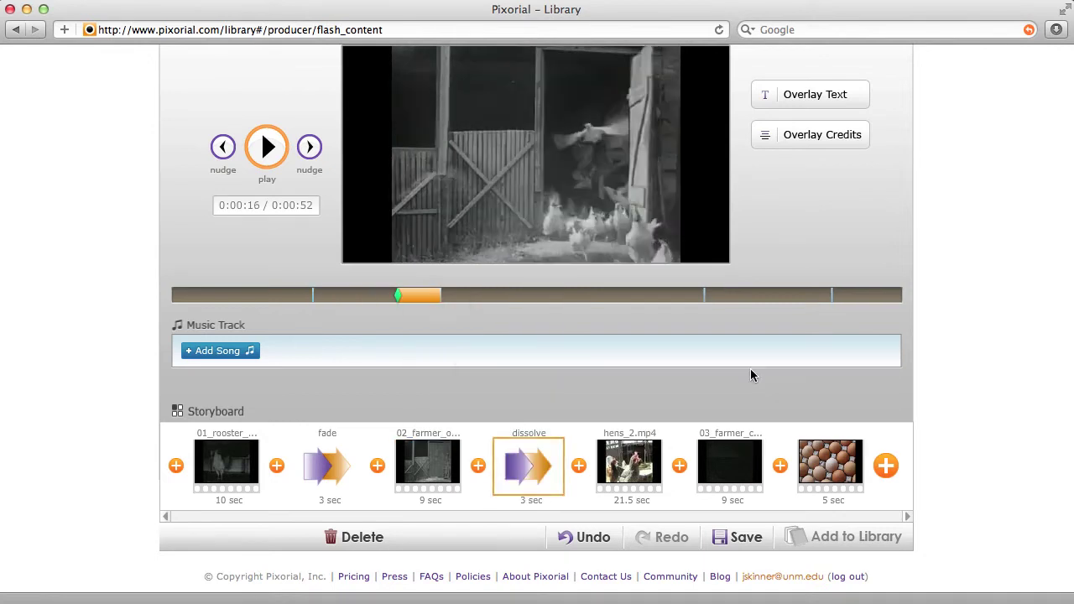
- Preview the dissolve from the 02_farmer clip into hens_2.mp4, replaying the section several times
left_click(438, 464)
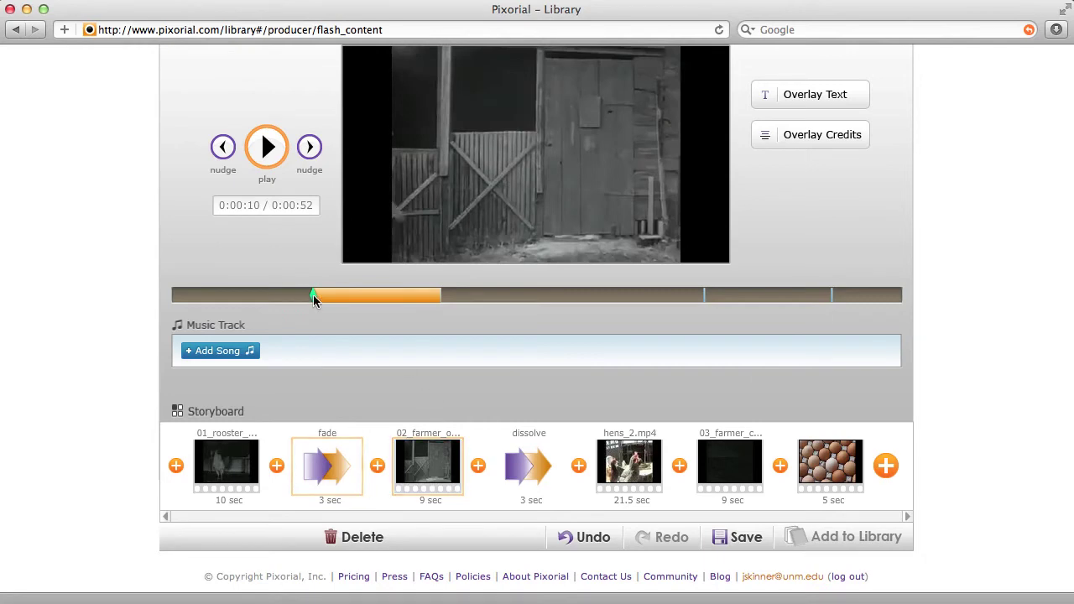
left_click_drag(313, 294, 426, 288)
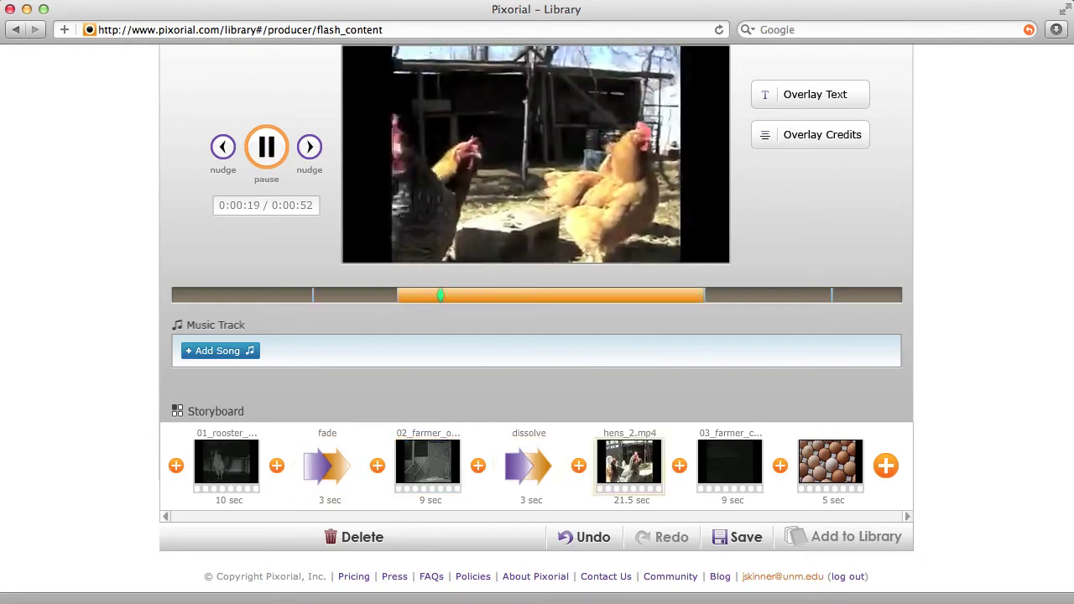
left_click(357, 295)
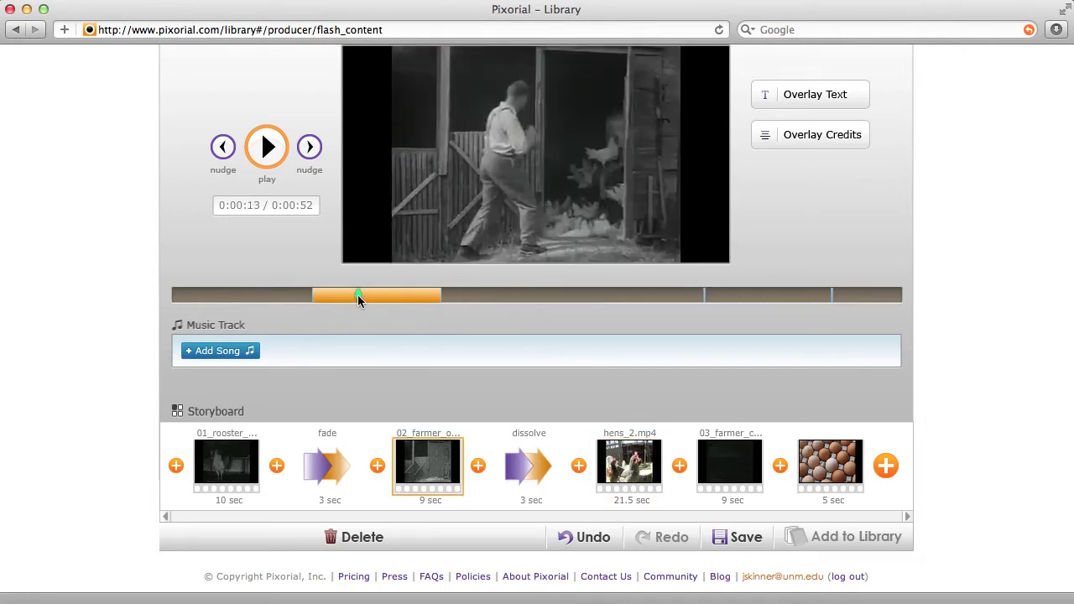
left_click_drag(359, 296, 403, 296)
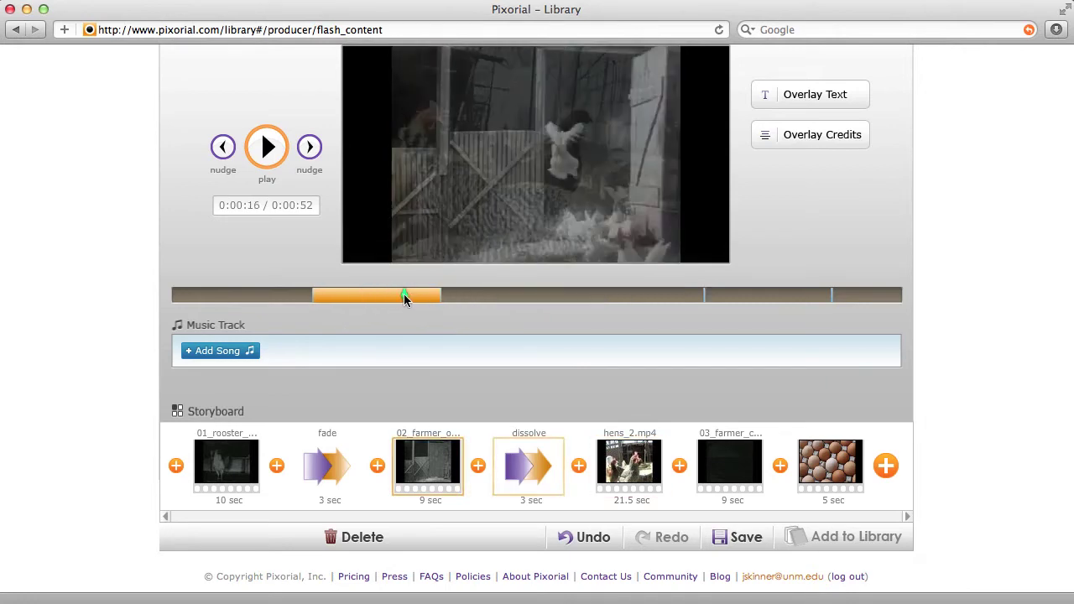
key("space")
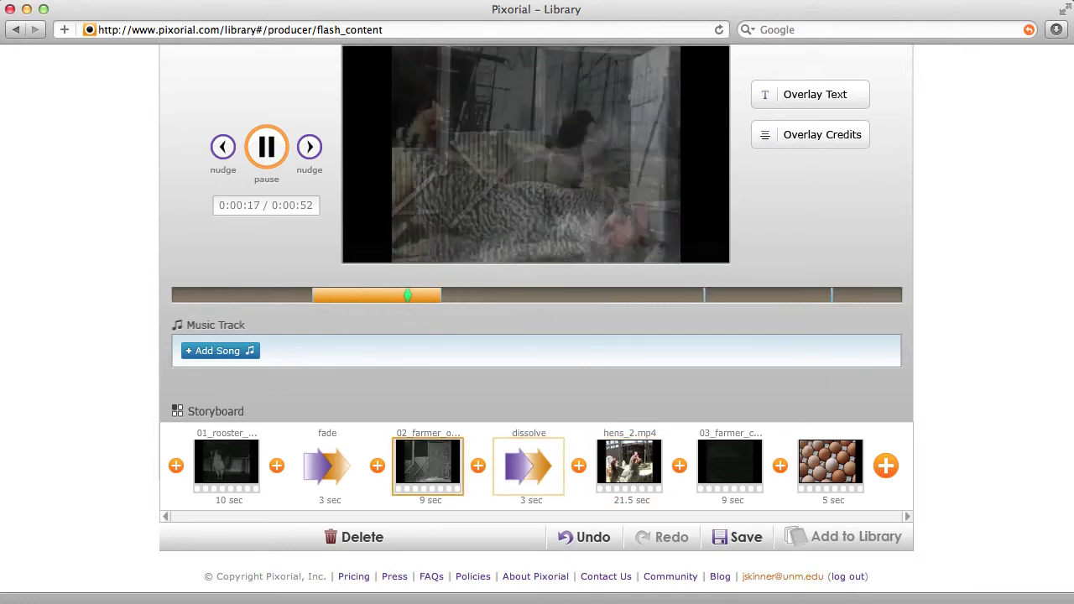
key("space")
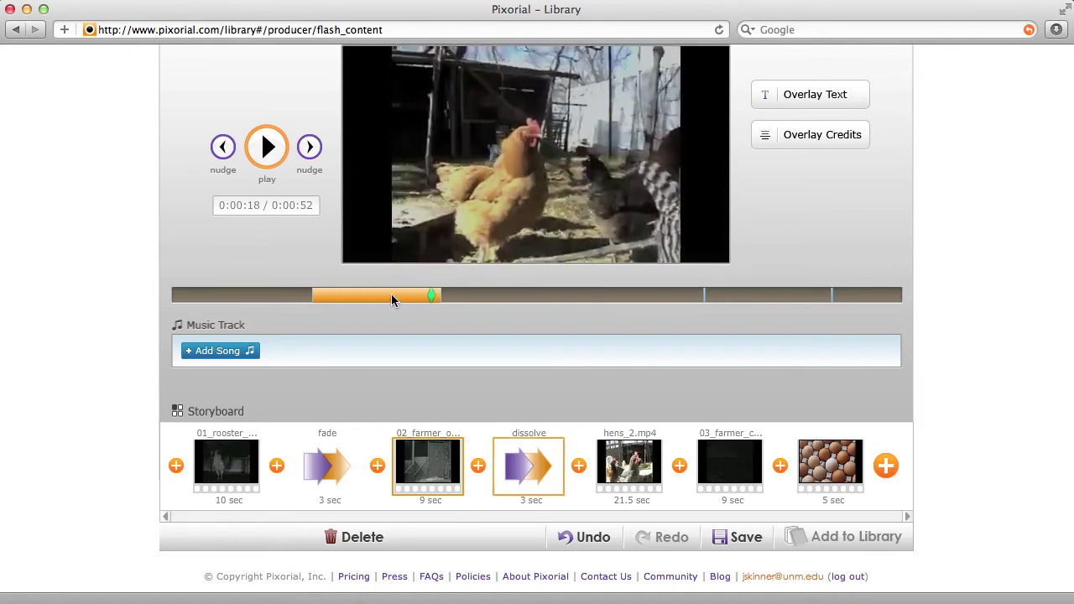
left_click(389, 294)
key("space")
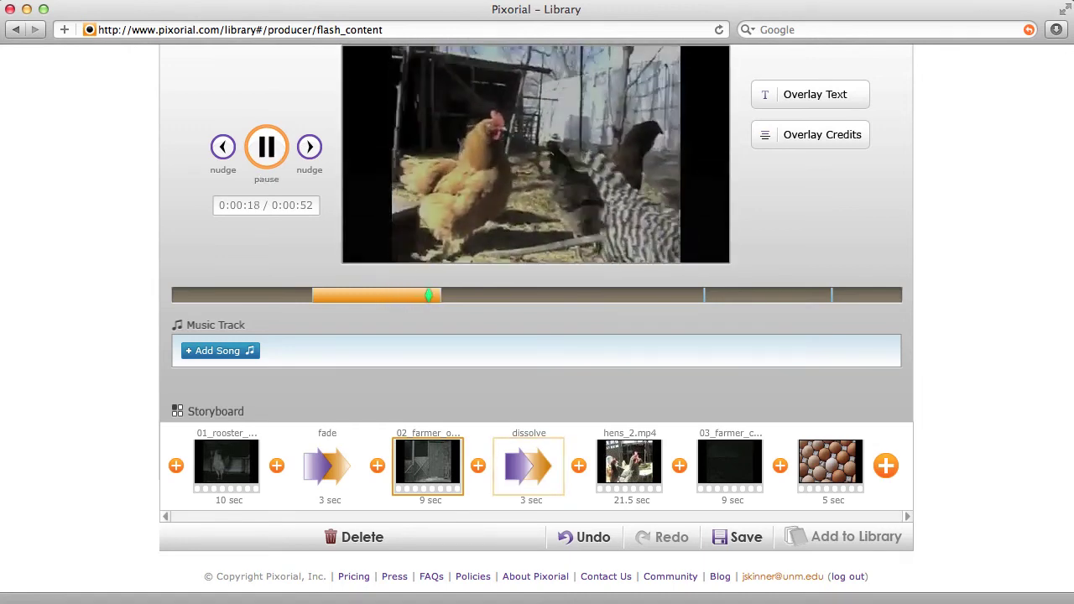
key("space")
- Review the transition options of the fade and of the dissolve before hens_2.mp4, cancelling out of each
mouse_move(325, 459)
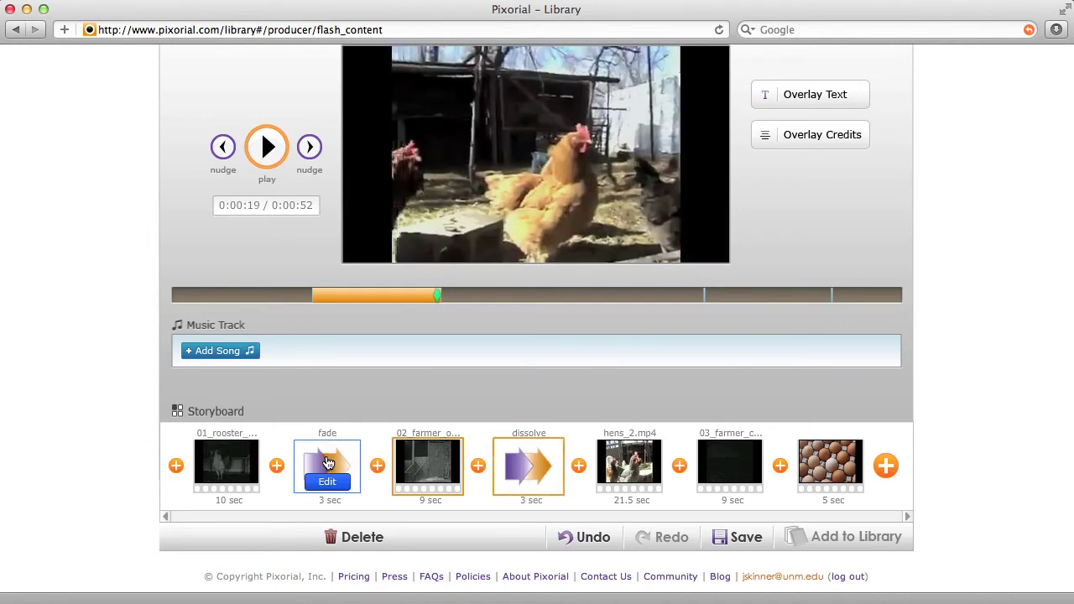
left_click(326, 481)
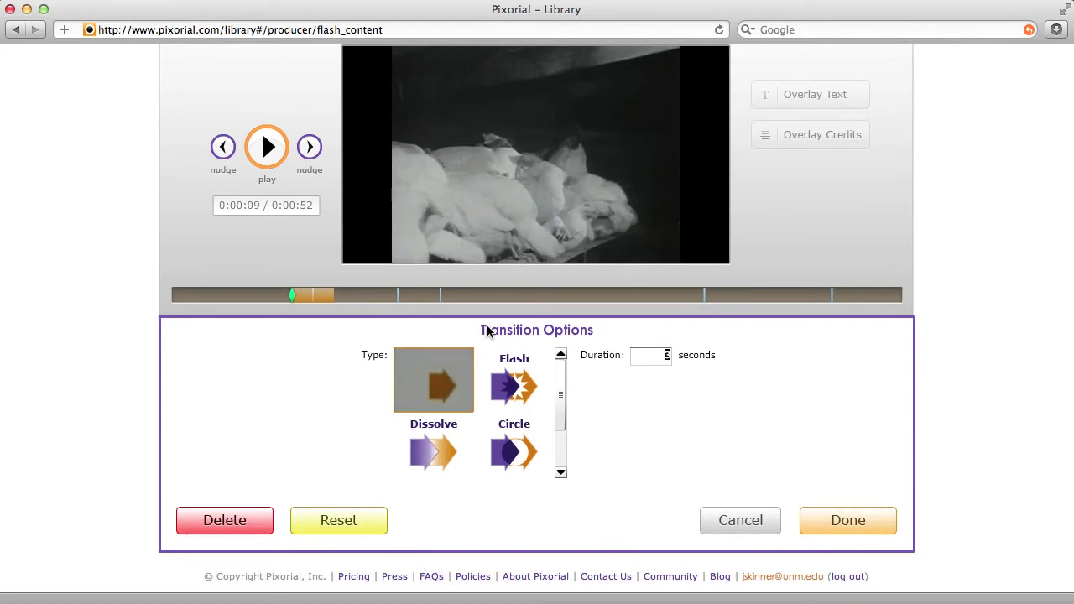
left_click(773, 524)
mouse_move(513, 453)
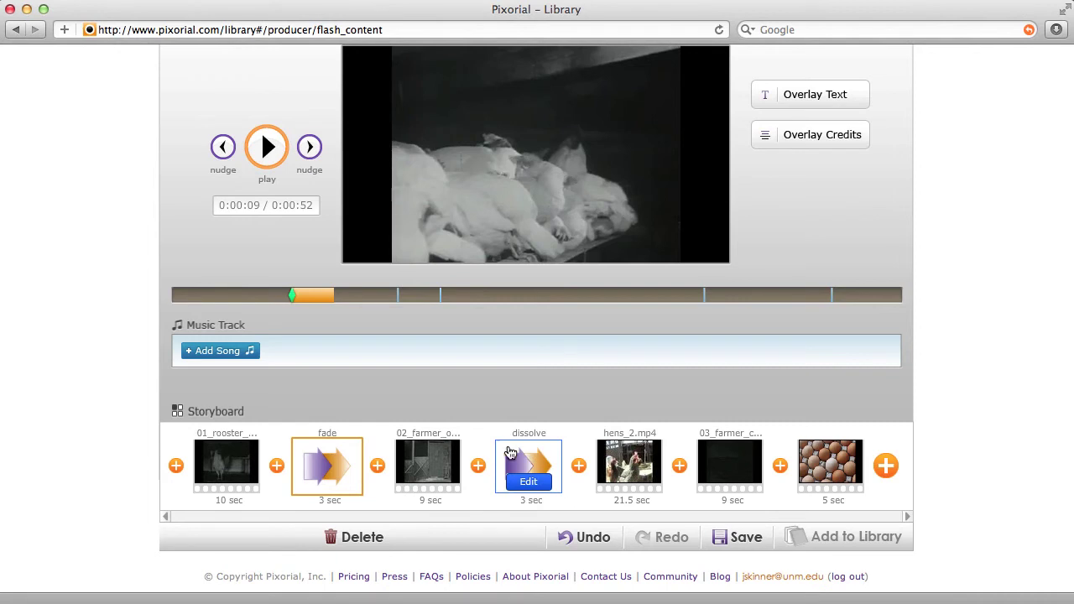
left_click(522, 481)
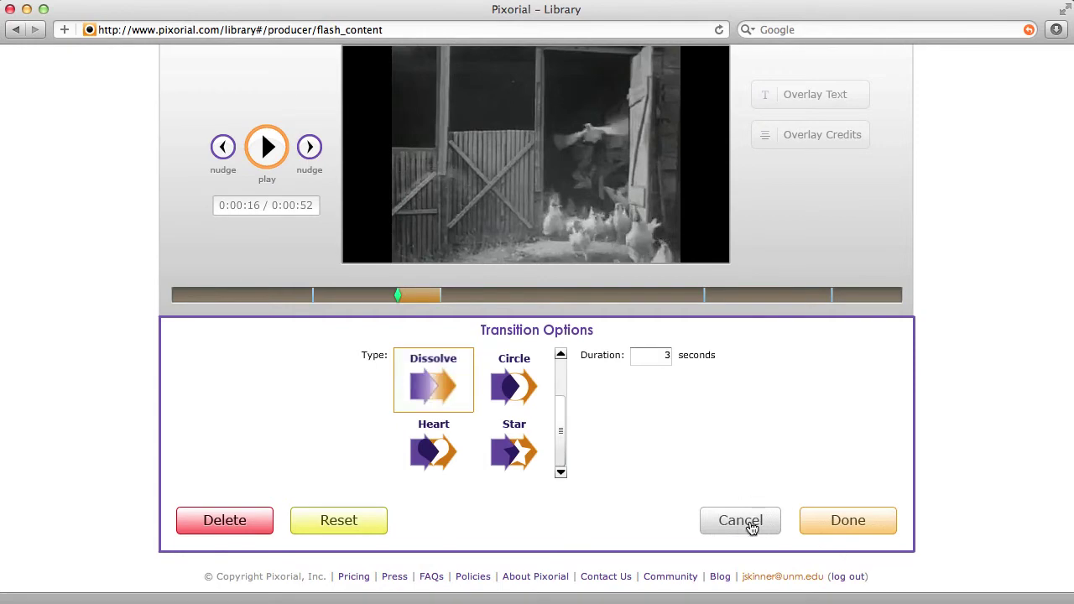
left_click(750, 524)
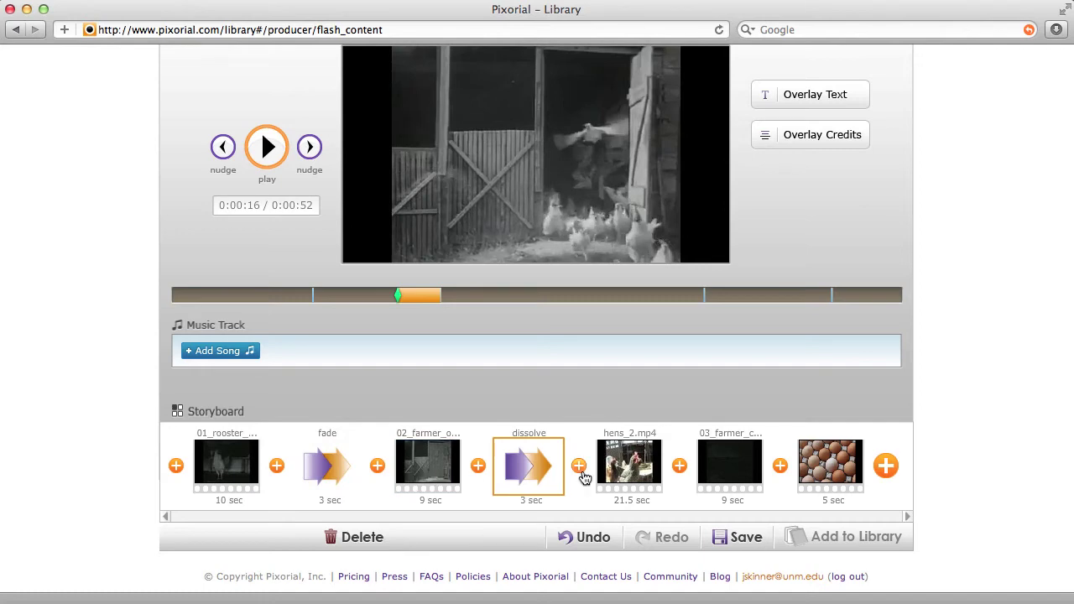
- Add a Dissolve transition between hens_2.mp4 and the 03_farmer clip on the storyboard
left_click(680, 467)
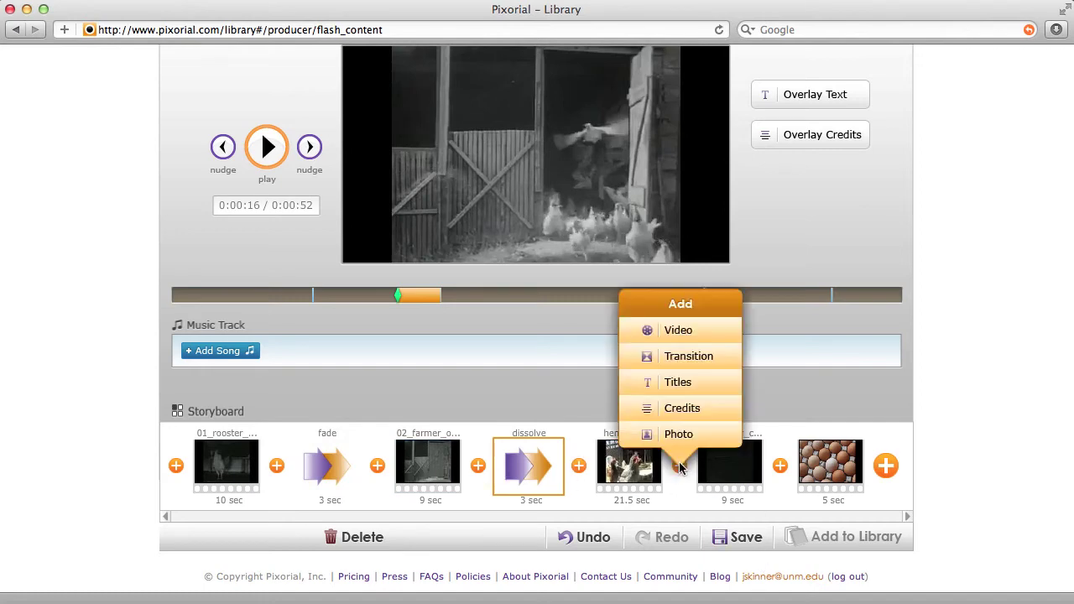
mouse_move(682, 356)
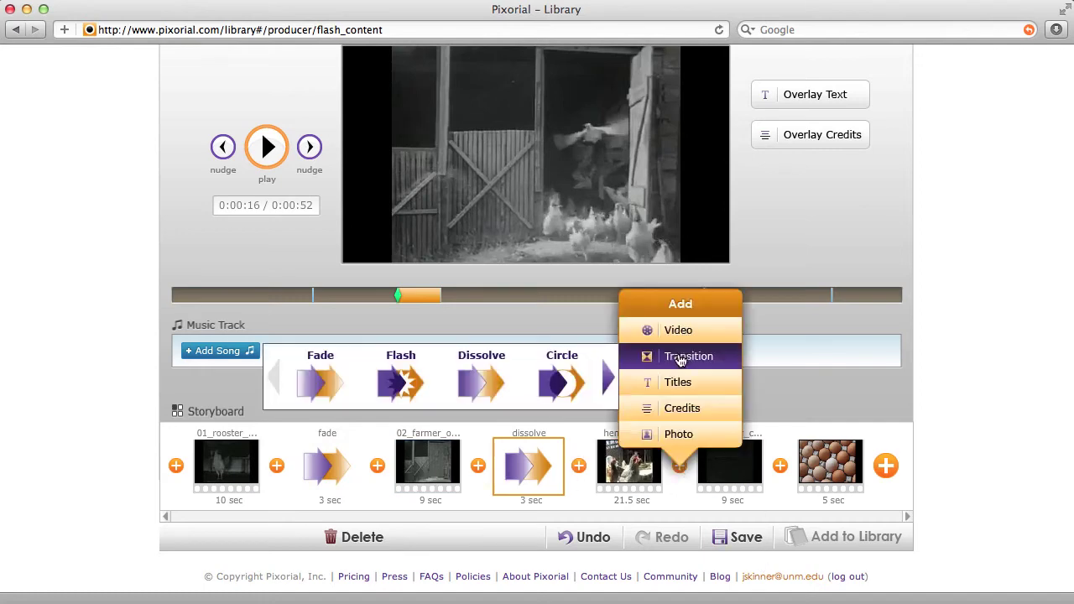
left_click(476, 381)
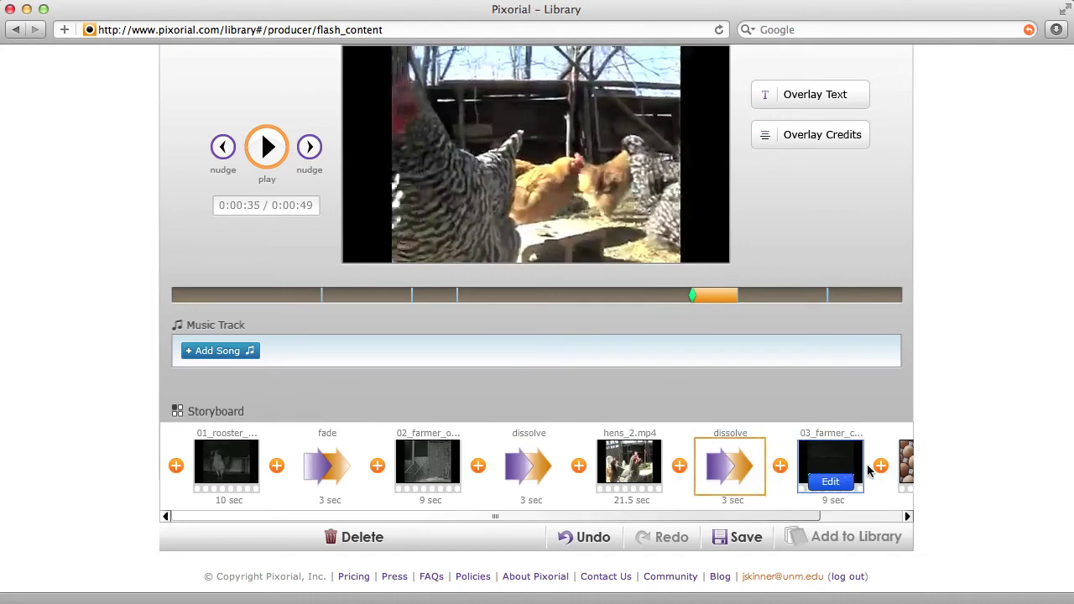
- Add a Dissolve transition between the 03_farmer clip and the eggs photo, and return to the storyboard's beginning
left_click(907, 516)
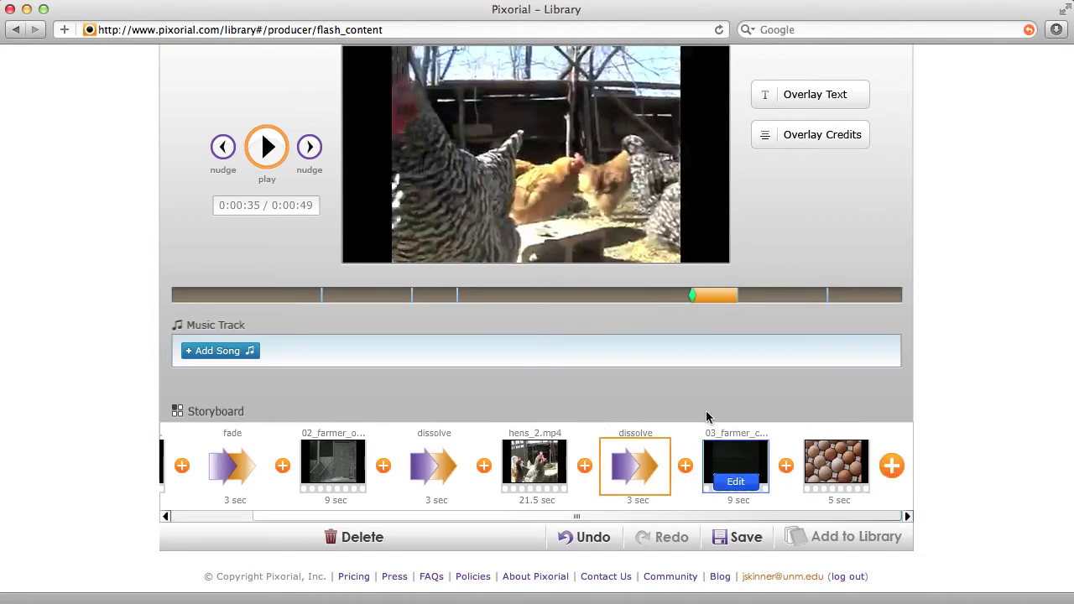
mouse_move(729, 456)
left_click(786, 466)
mouse_move(793, 362)
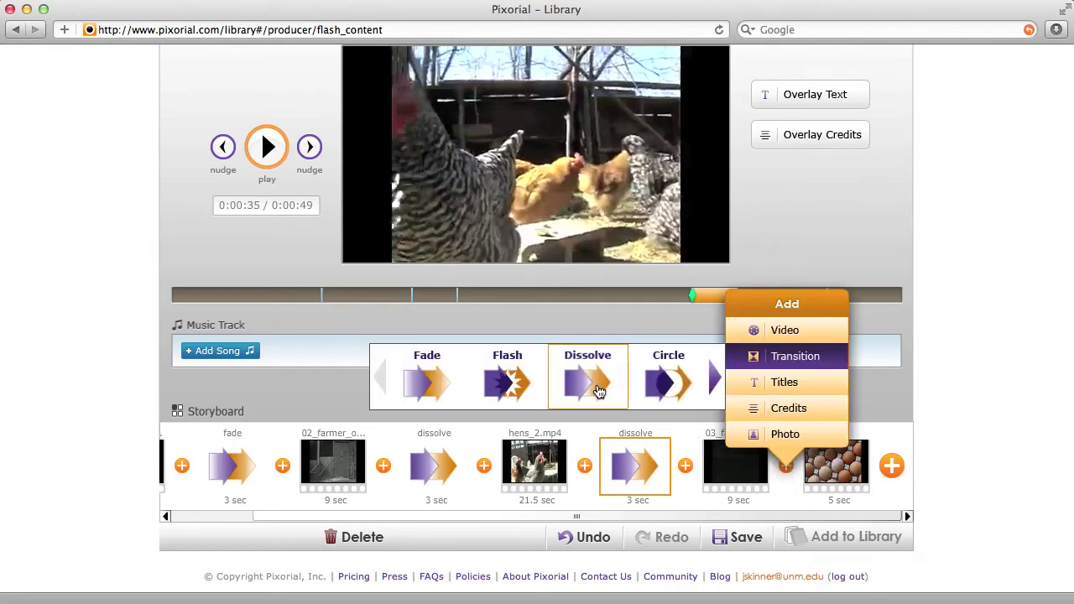
left_click(595, 386)
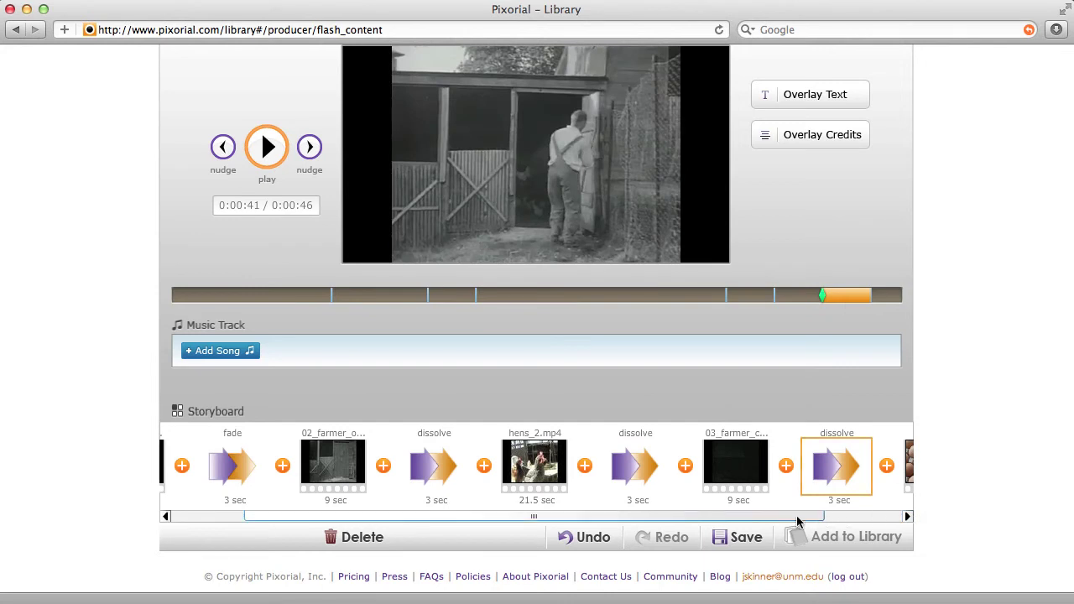
left_click_drag(797, 516, 539, 570)
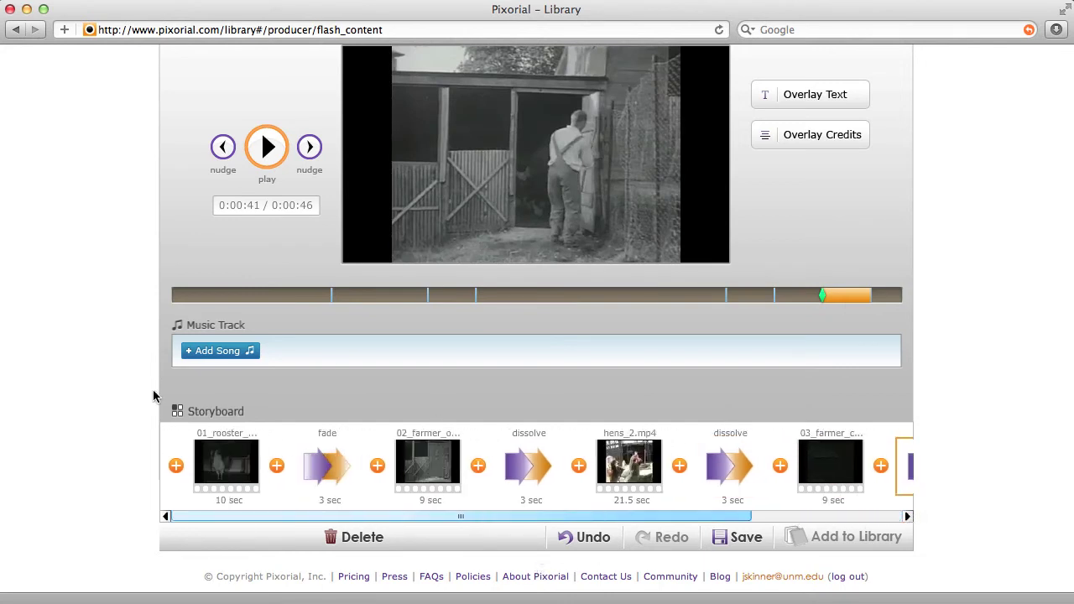
- Dismiss the choices for adding an item before the 01_rooster clip and save the production
left_click(175, 465)
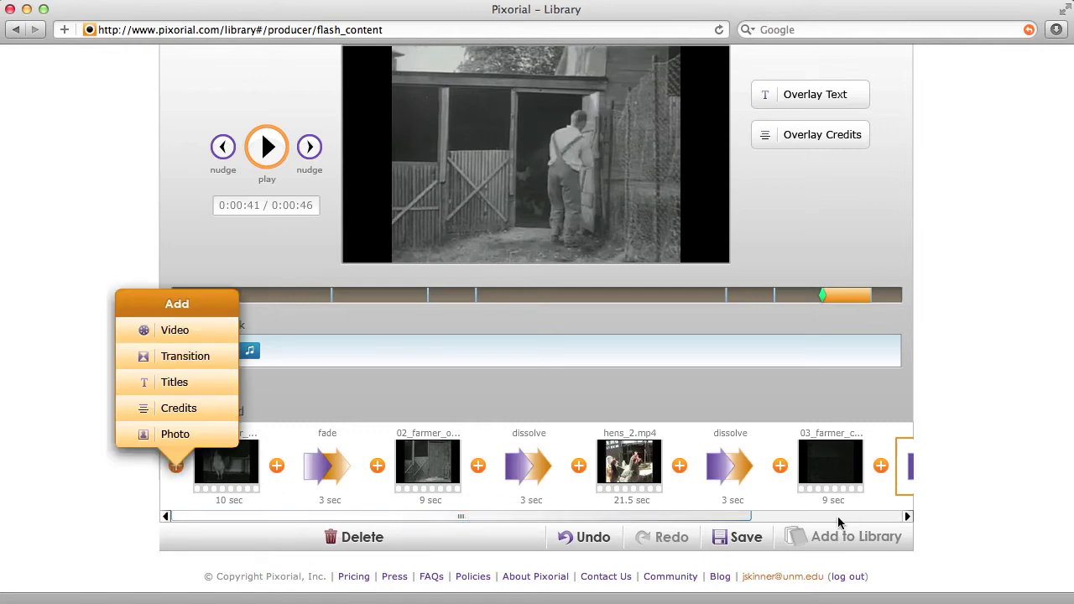
left_click_drag(733, 523, 579, 537)
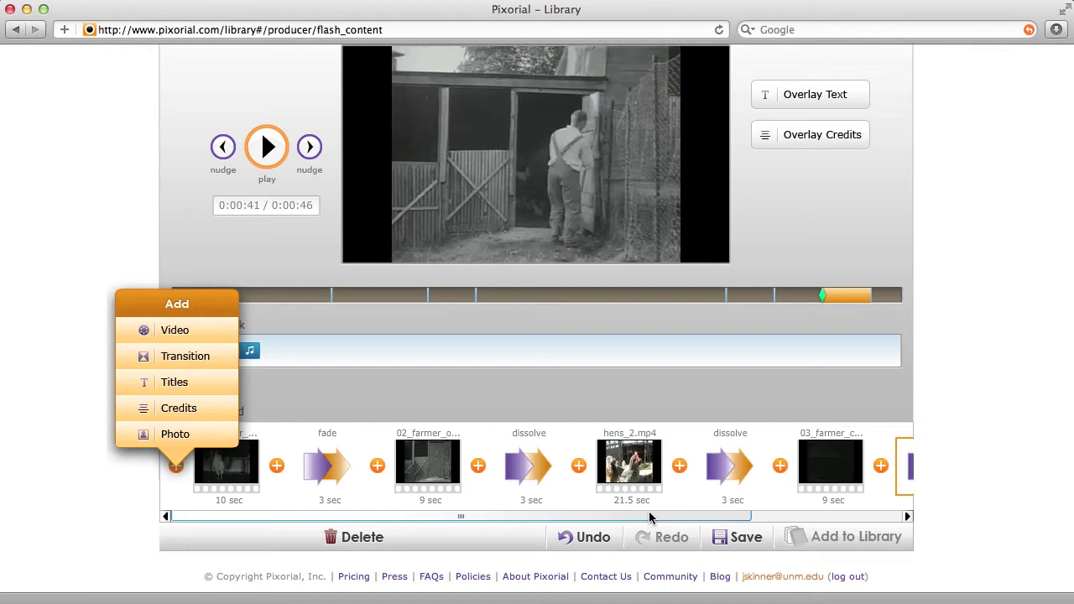
left_click(636, 392)
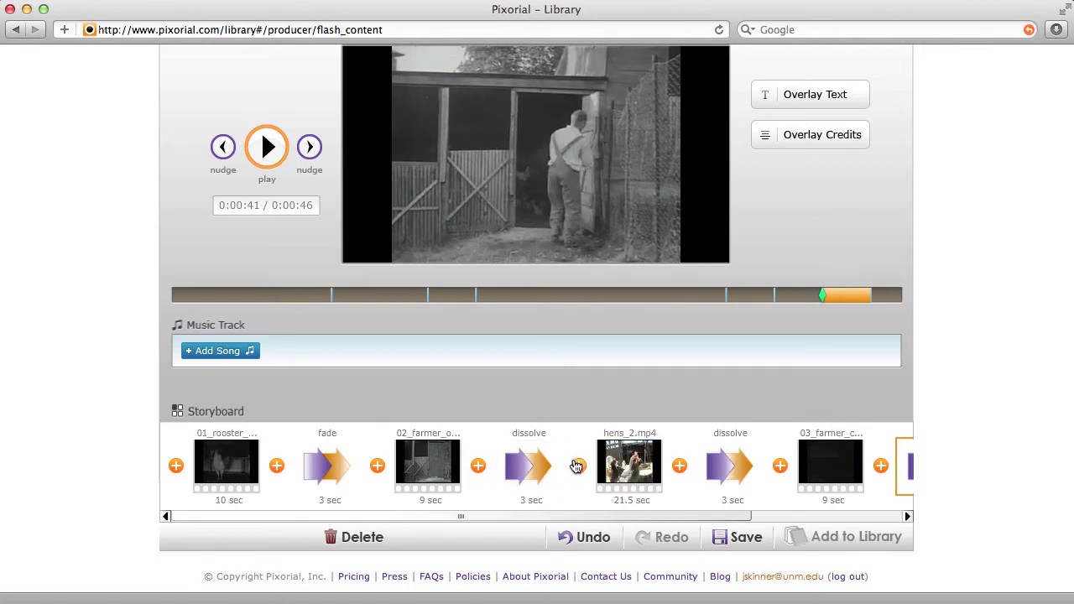
left_click(758, 541)
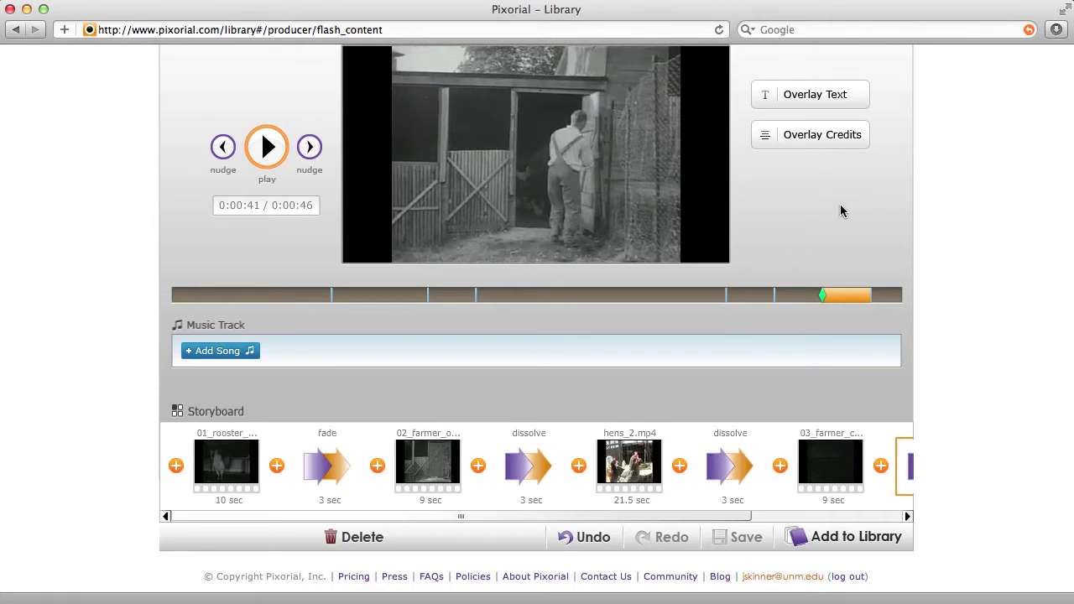
scroll(841, 211, "up", 2)
scroll(718, 312, "down", 2)
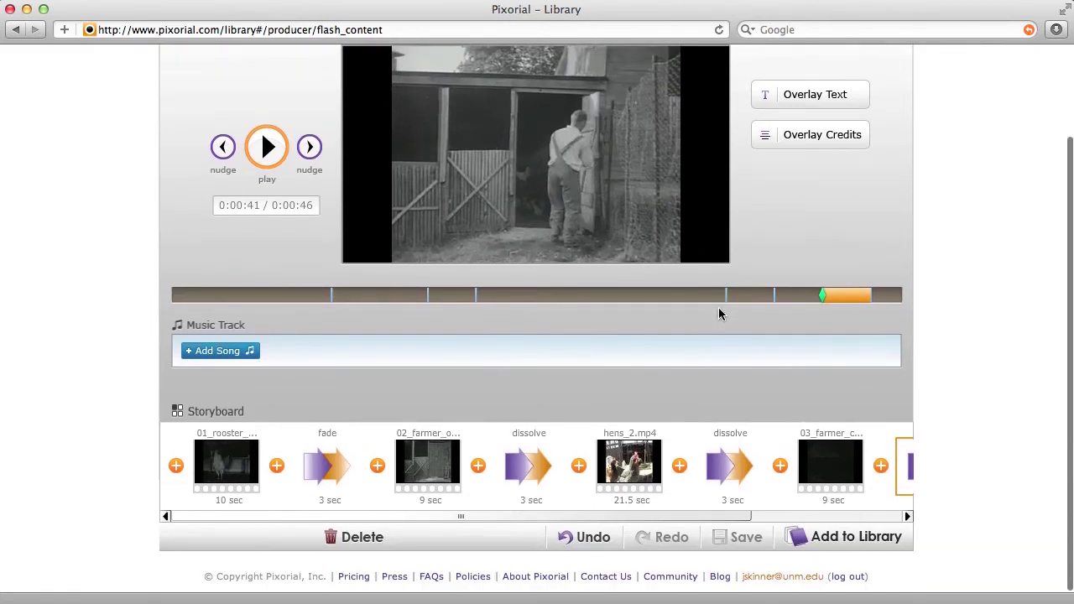
left_click(174, 465)
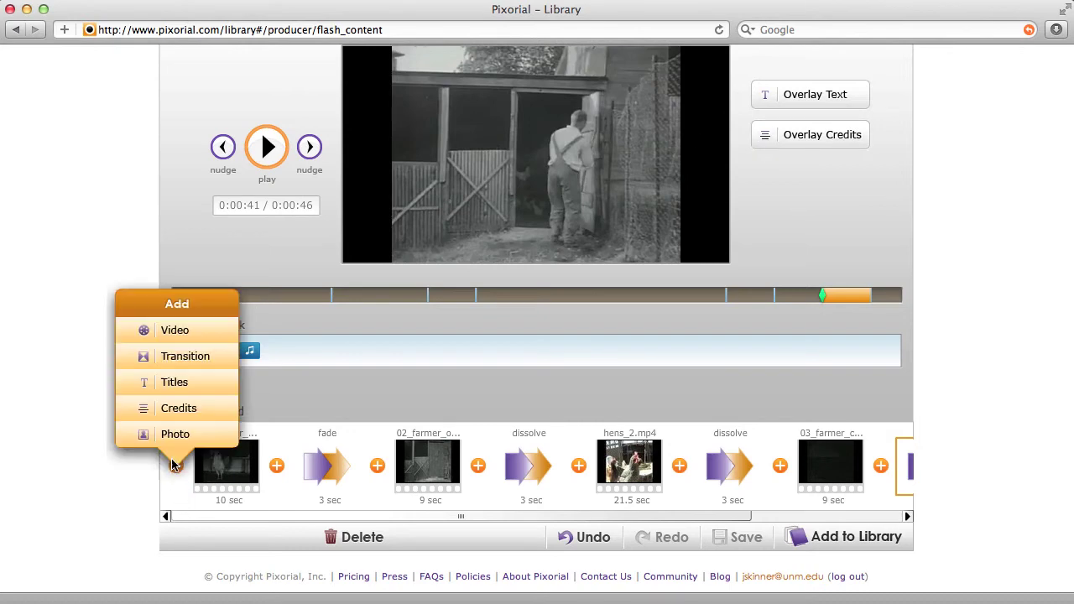
left_click(178, 410)
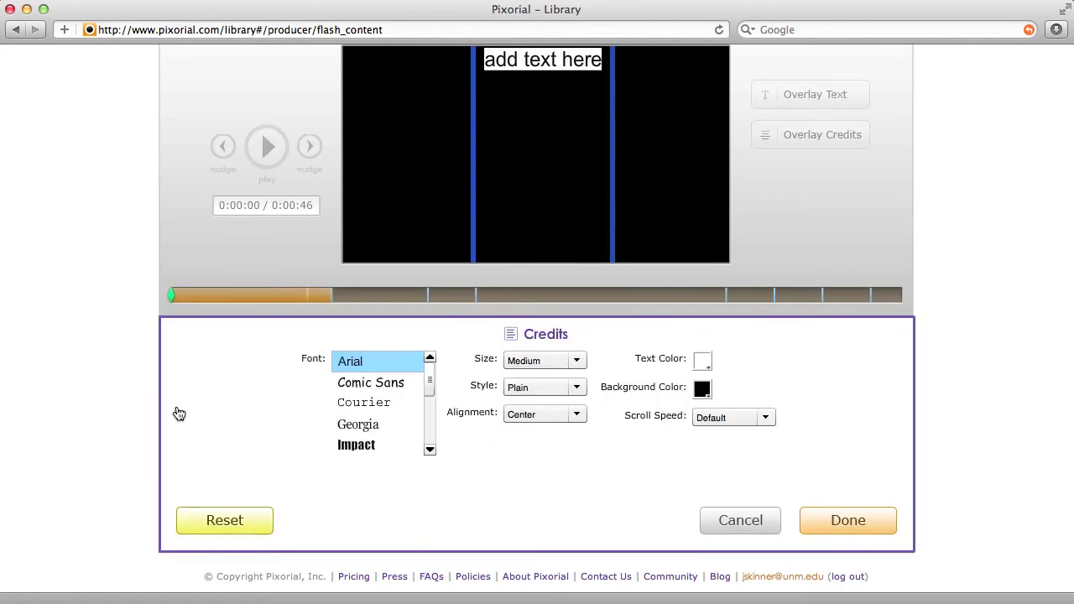
scroll(972, 342, "up", 3)
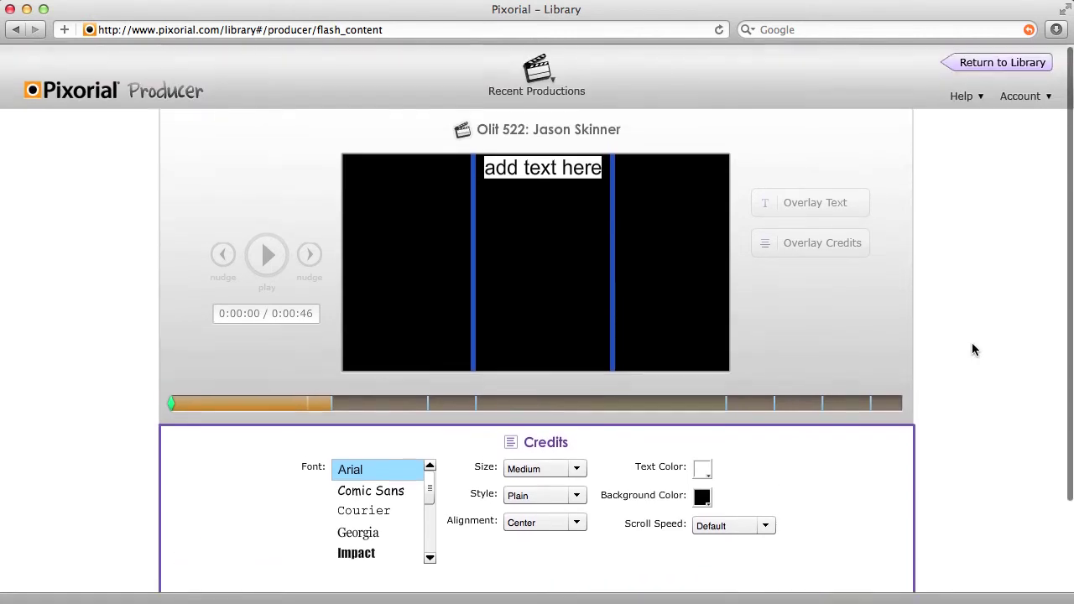
scroll(971, 342, "down", 2)
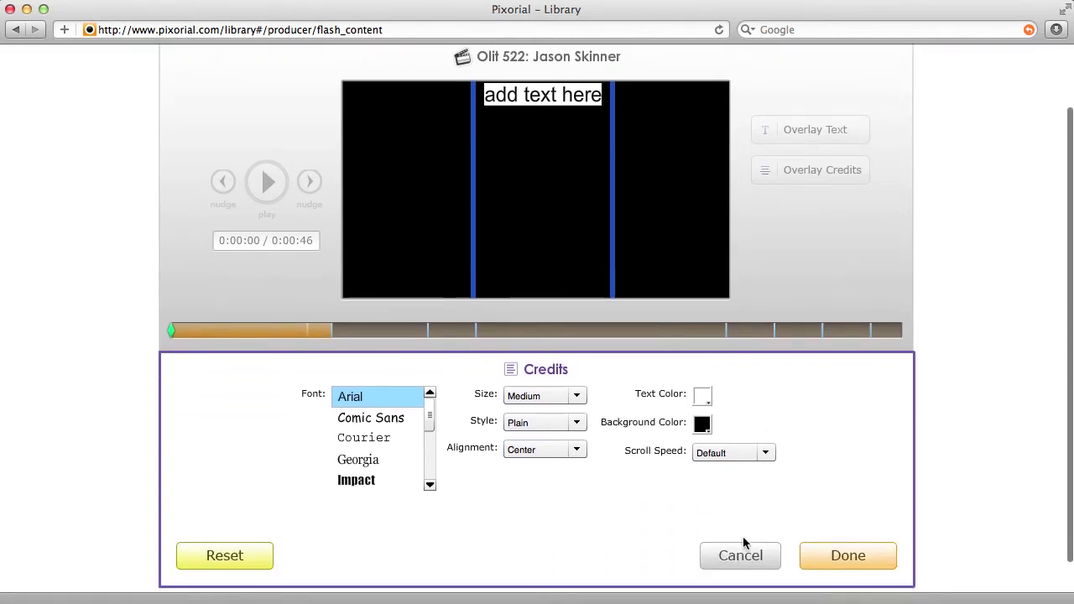
left_click(839, 557)
mouse_move(227, 508)
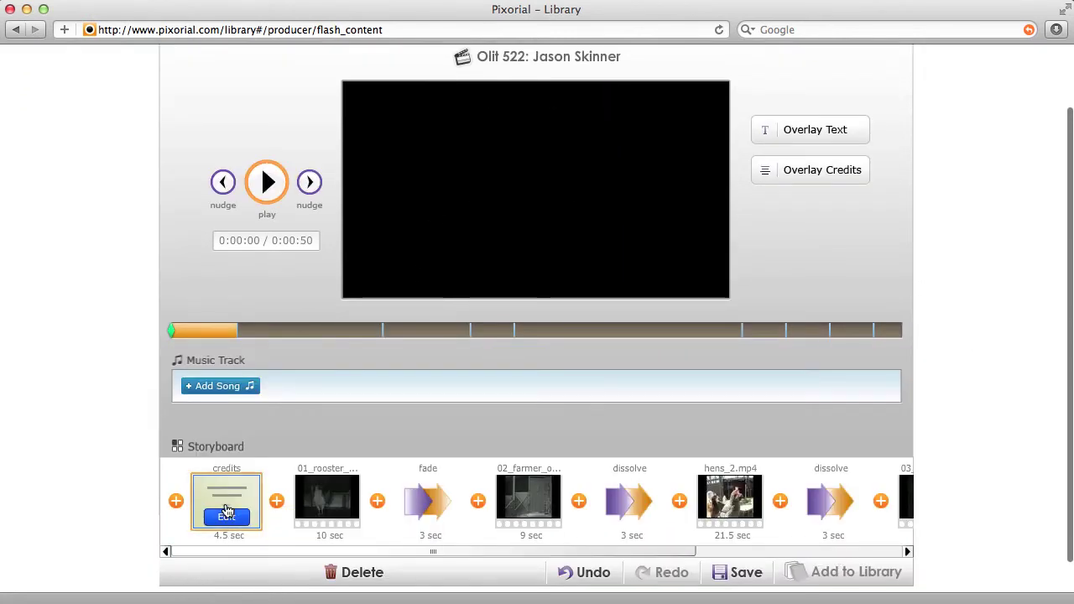
key("Delete")
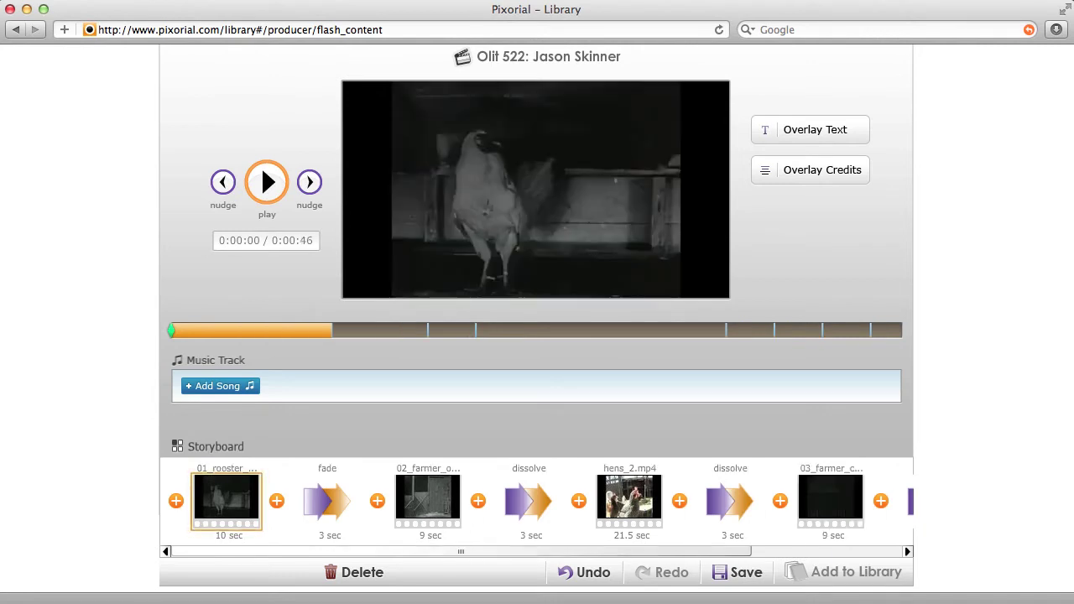
- Add a title before the 01_rooster clip with the creator's full name on the first line and "Olit 522" on the second
left_click(178, 502)
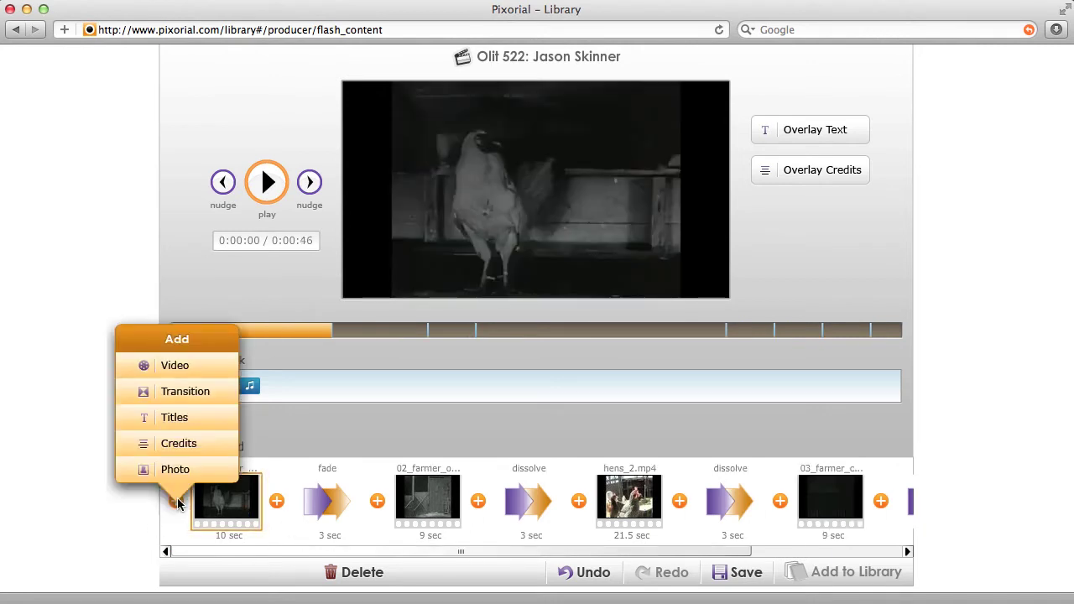
left_click(174, 420)
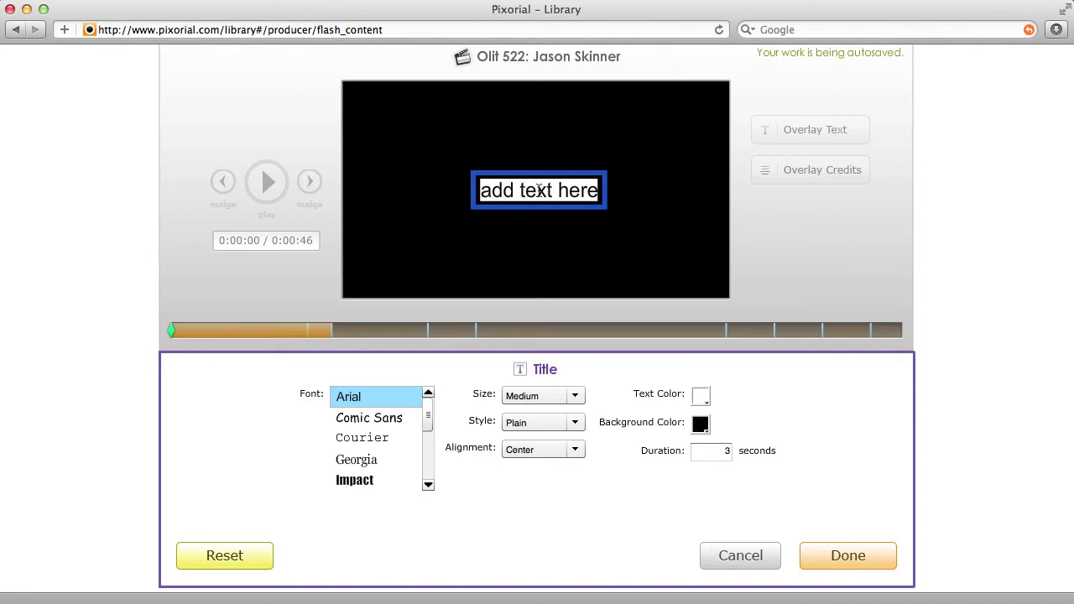
type("J")
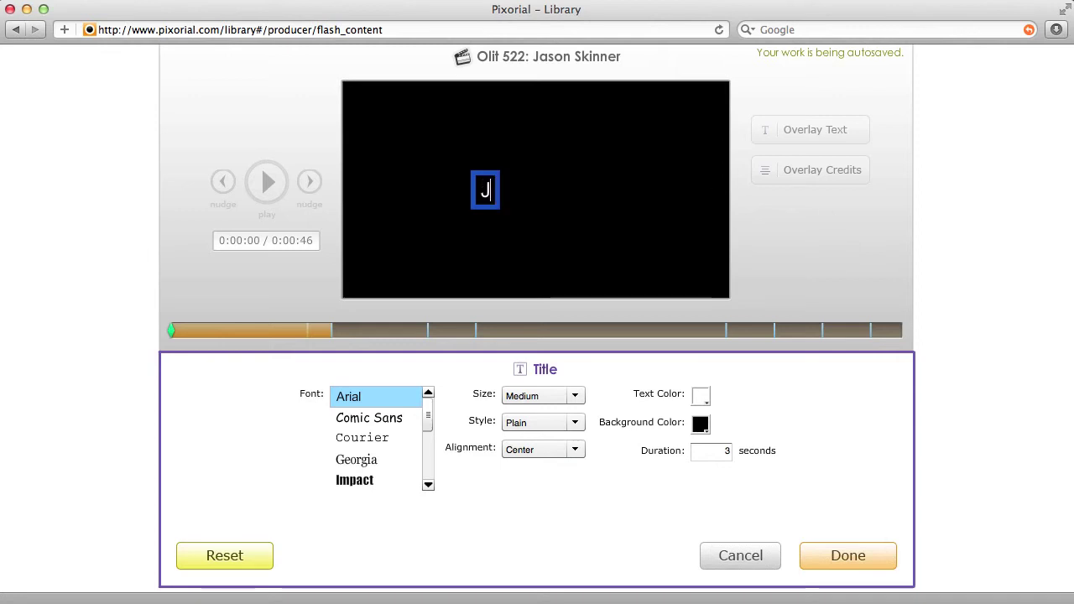
type("ason Skinner")
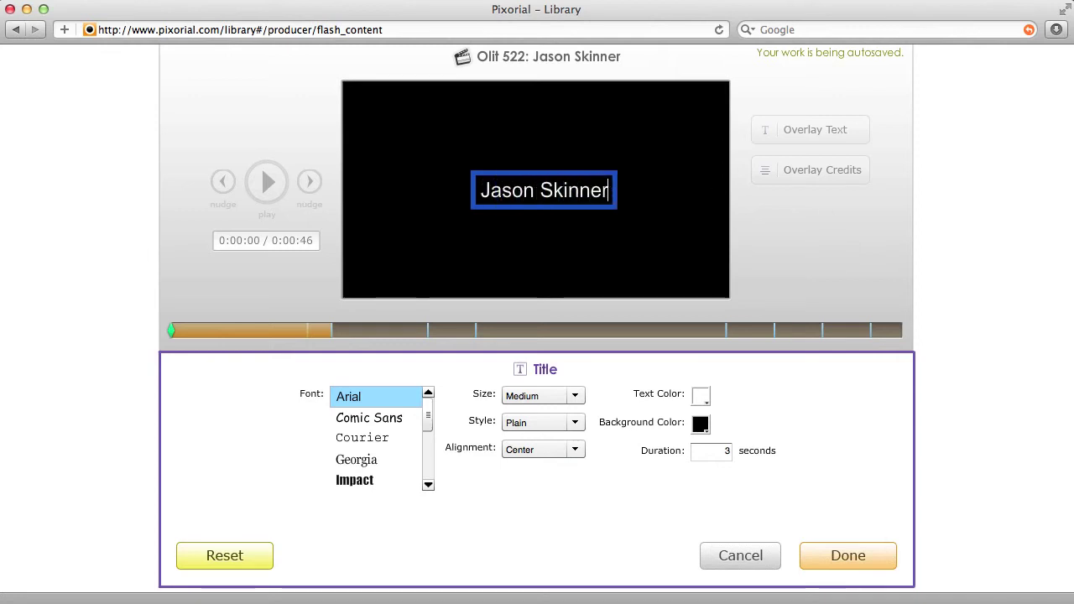
key("Return")
type("Olit")
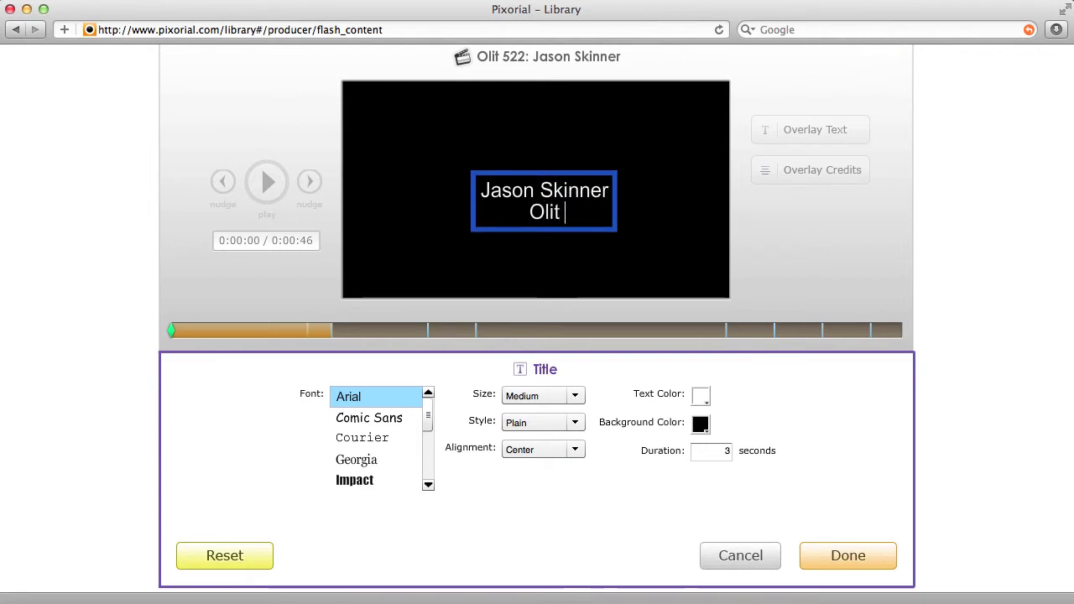
type(" 522")
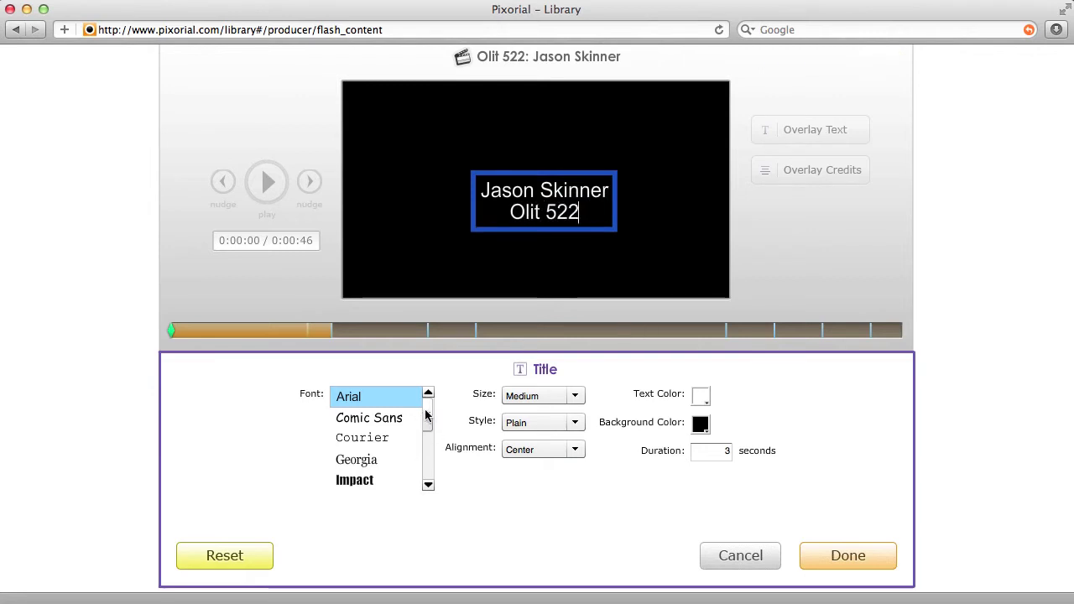
mouse_move(428, 414)
left_mouse_down()
mouse_move(430, 442)
mouse_move(429, 417)
left_mouse_up()
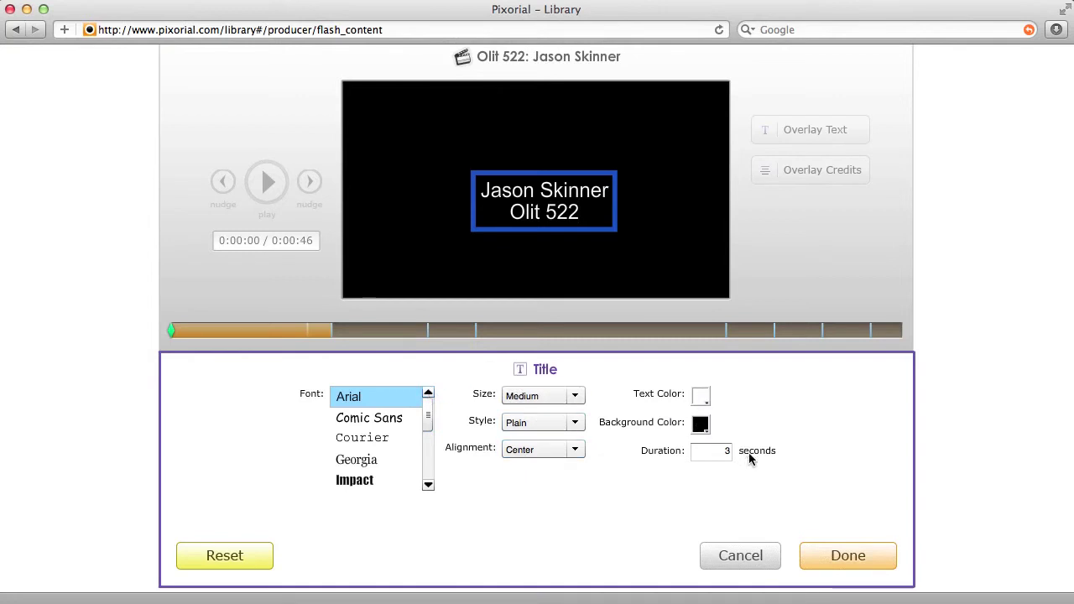
left_click_drag(724, 449, 734, 450)
left_click(848, 556)
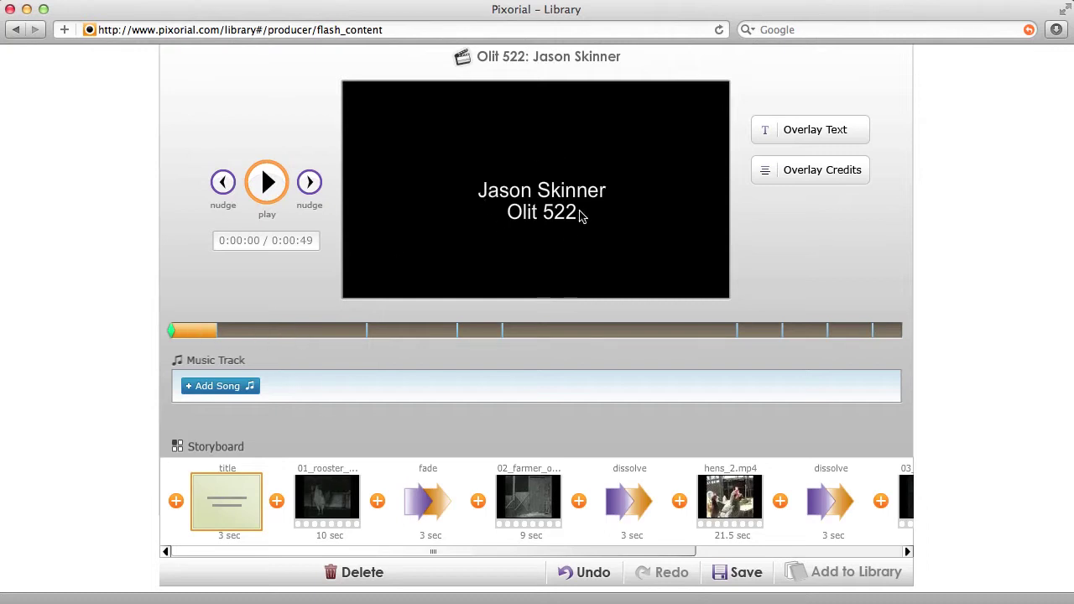
- Preview the title, add a 1.5-second Dissolve between it and the 01_rooster clip, and return the playhead to the start
key("space")
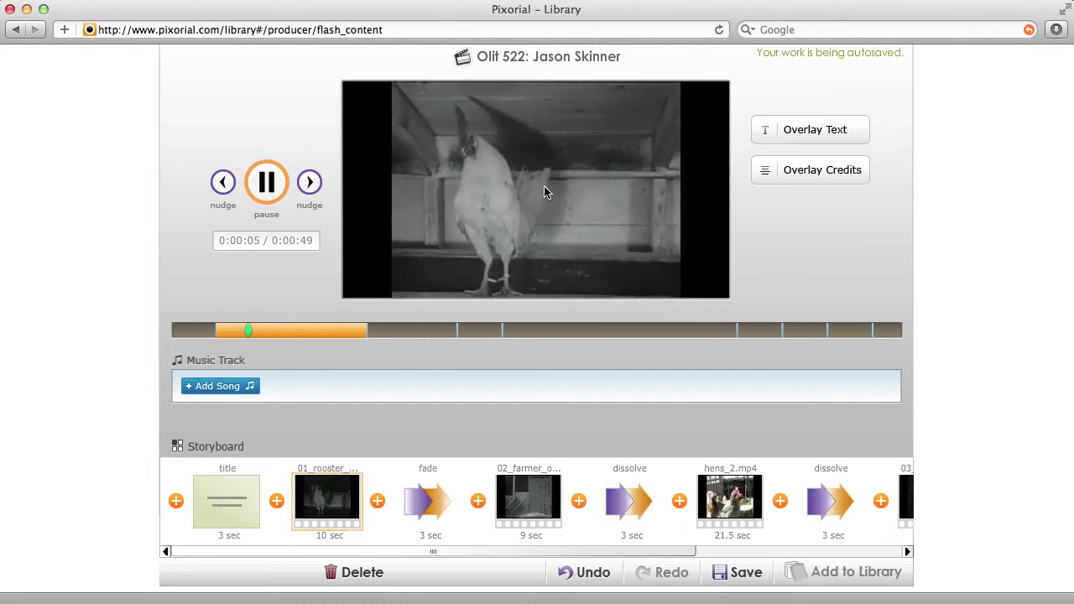
key("space")
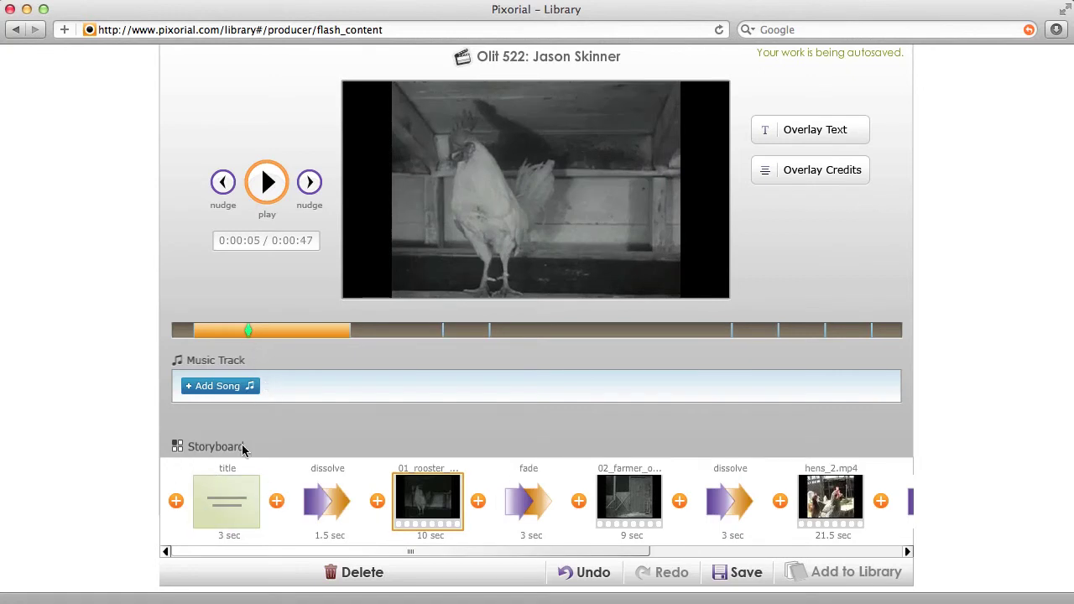
left_click_drag(241, 329, 167, 323)
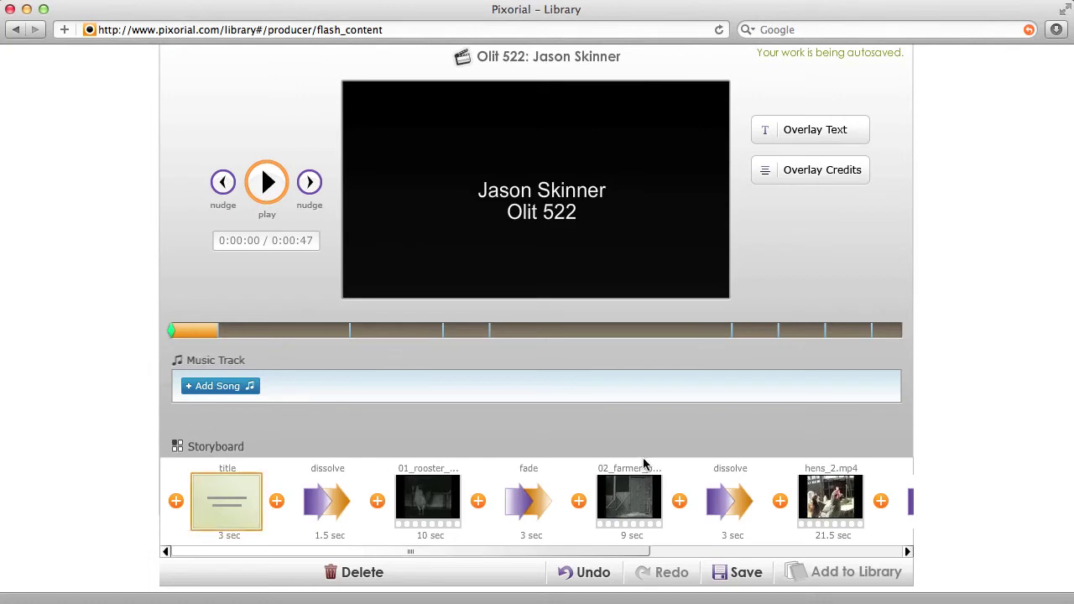
- Overlay the text "Barn Yard" at the beginning of the 02_farmer clip
left_click_drag(625, 556, 666, 557)
left_click(567, 495)
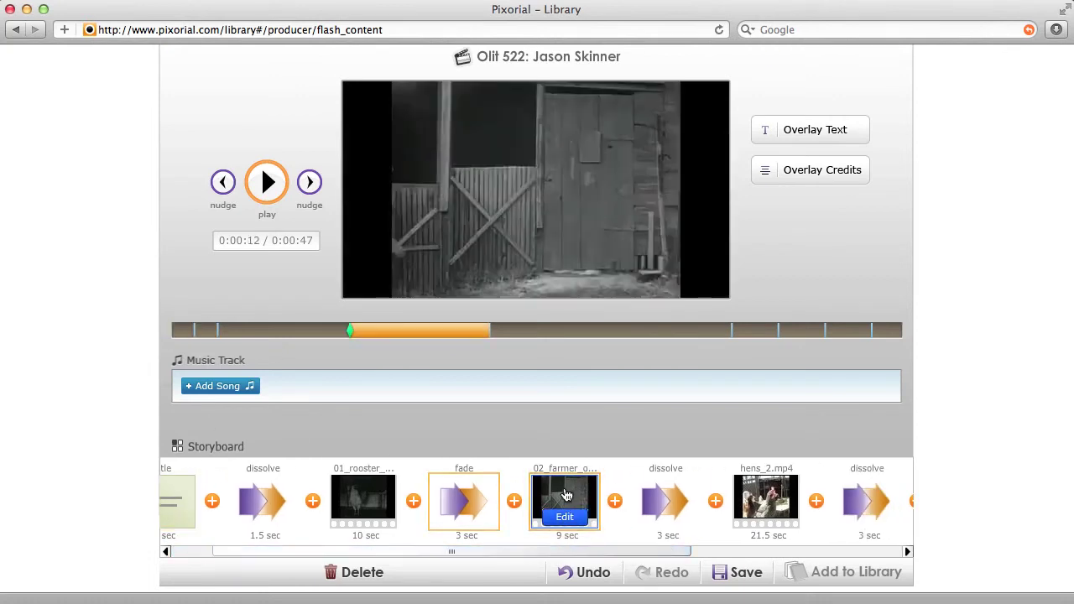
left_click_drag(476, 552, 521, 560)
mouse_move(504, 503)
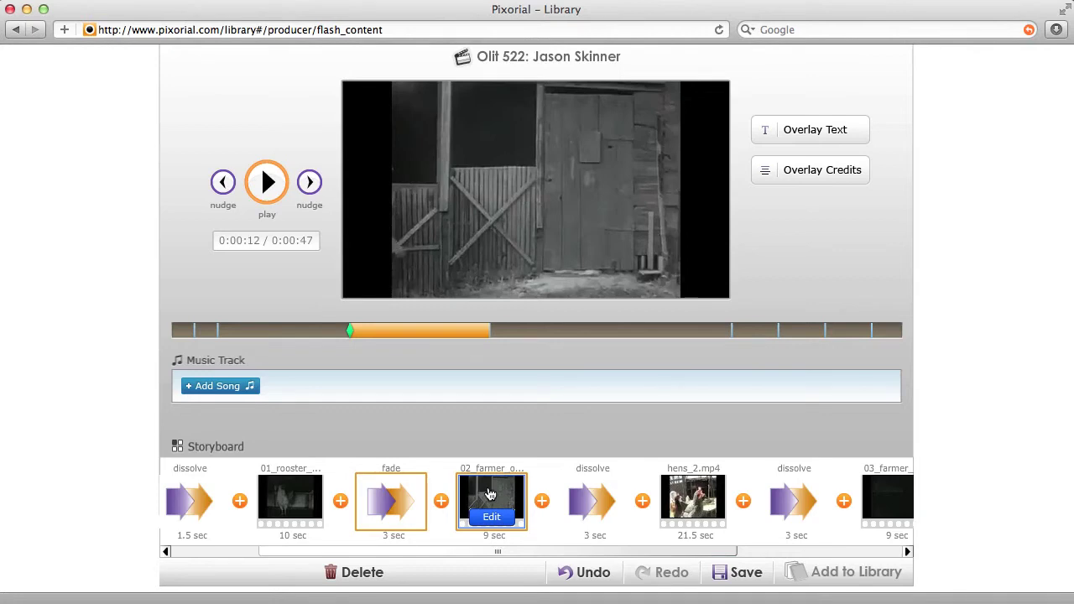
left_click(814, 136)
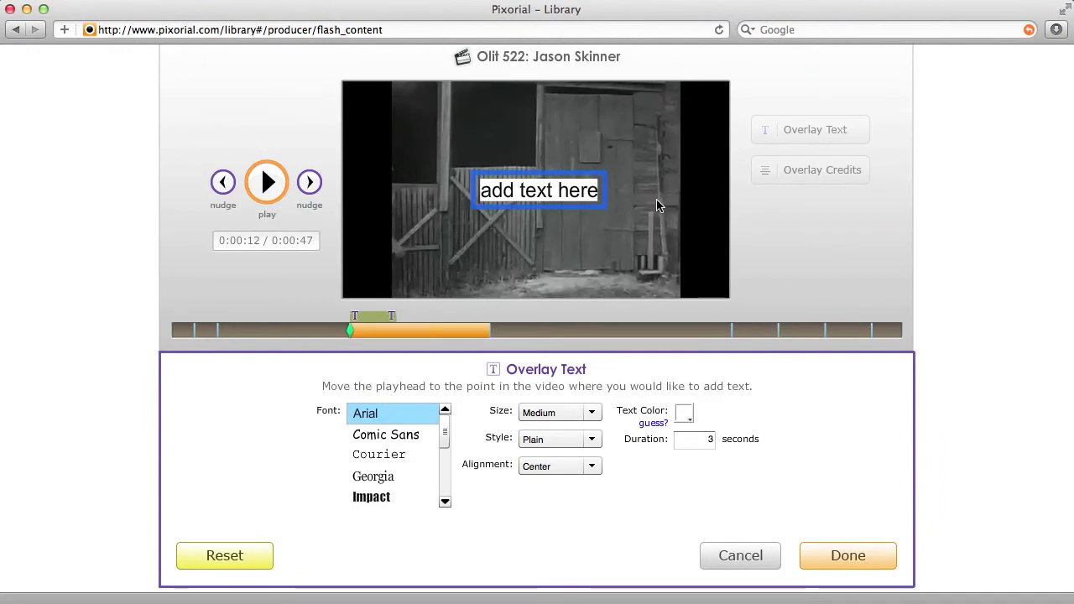
type("Barn Ya")
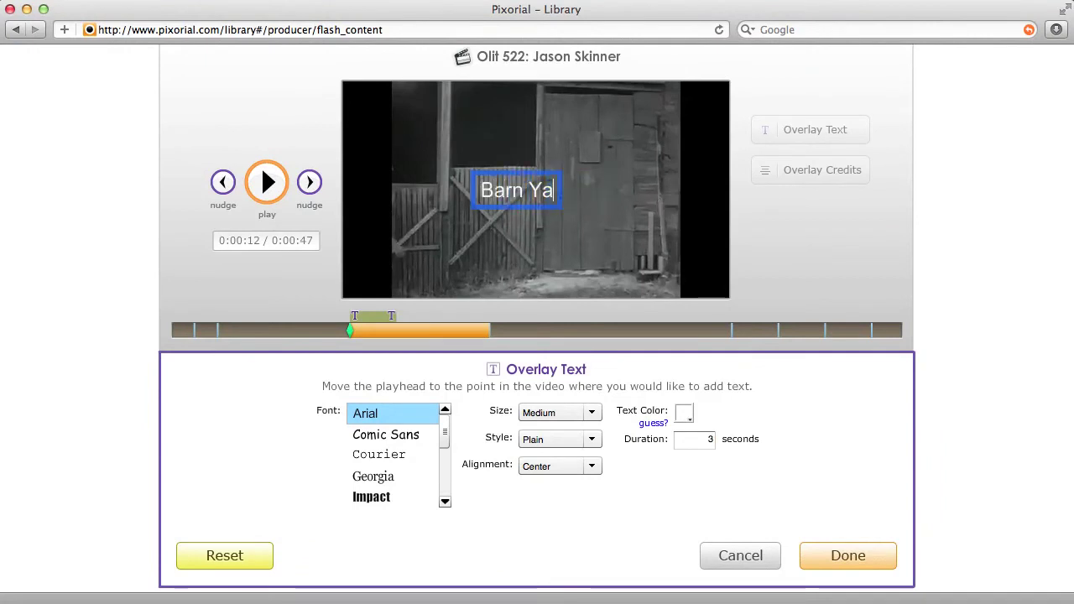
type("rd")
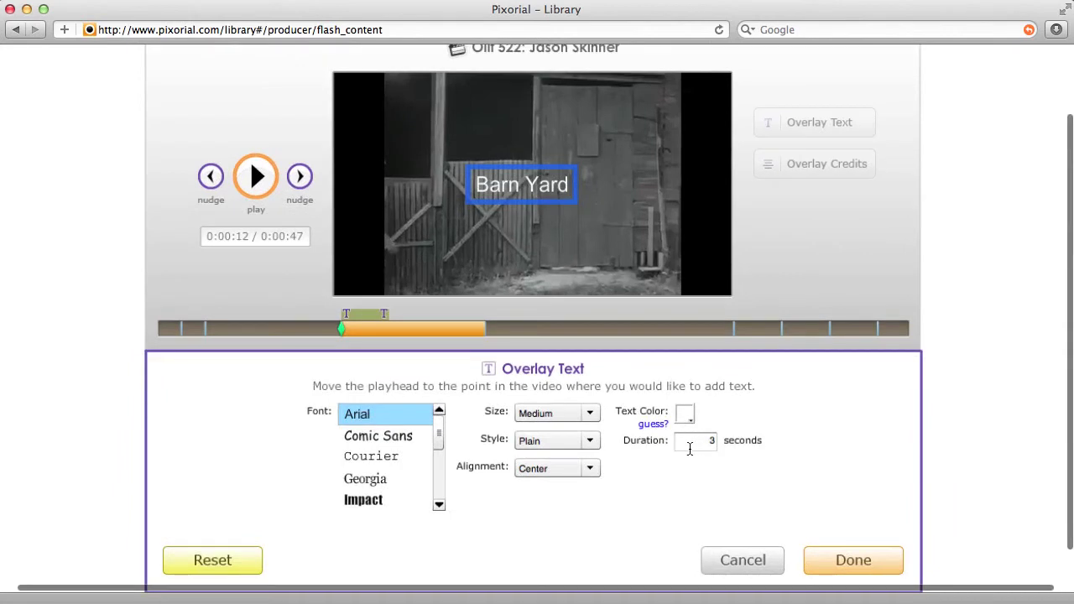
scroll(752, 474, "down", 1)
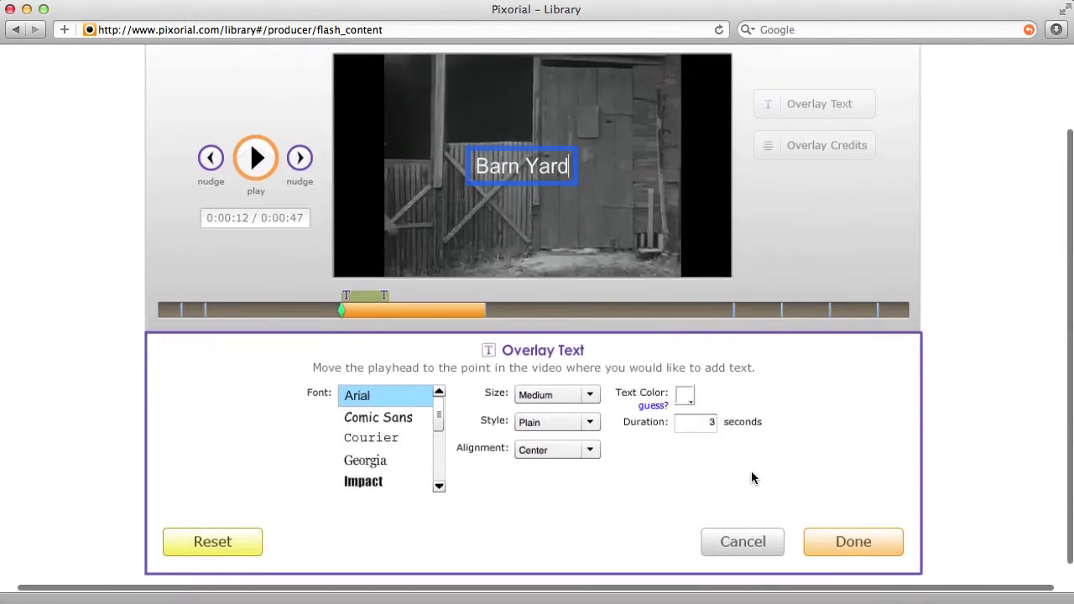
left_click(122, 0)
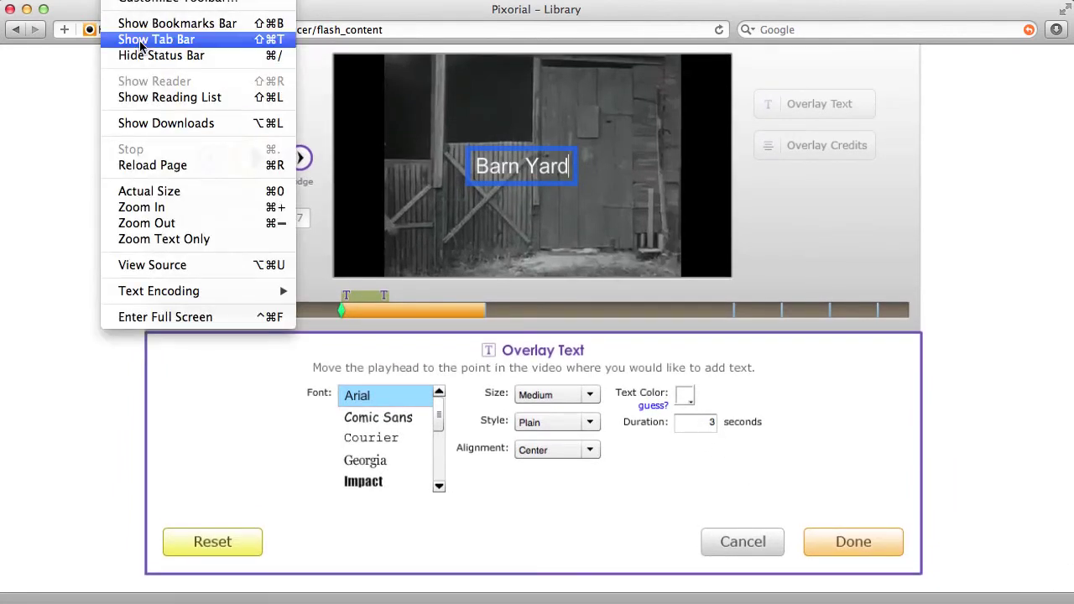
left_click(162, 194)
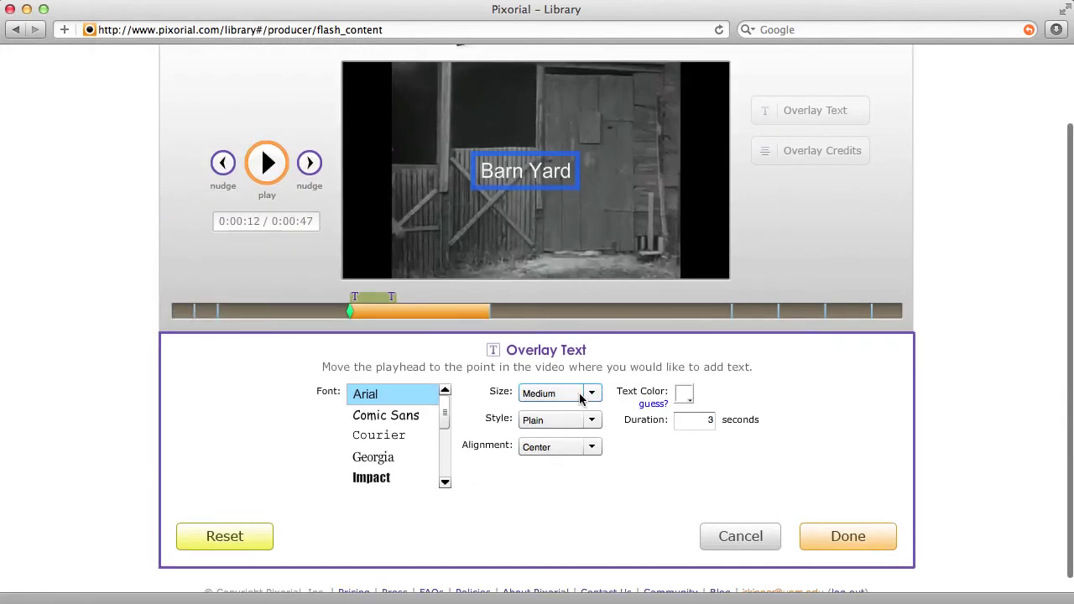
left_click(848, 537)
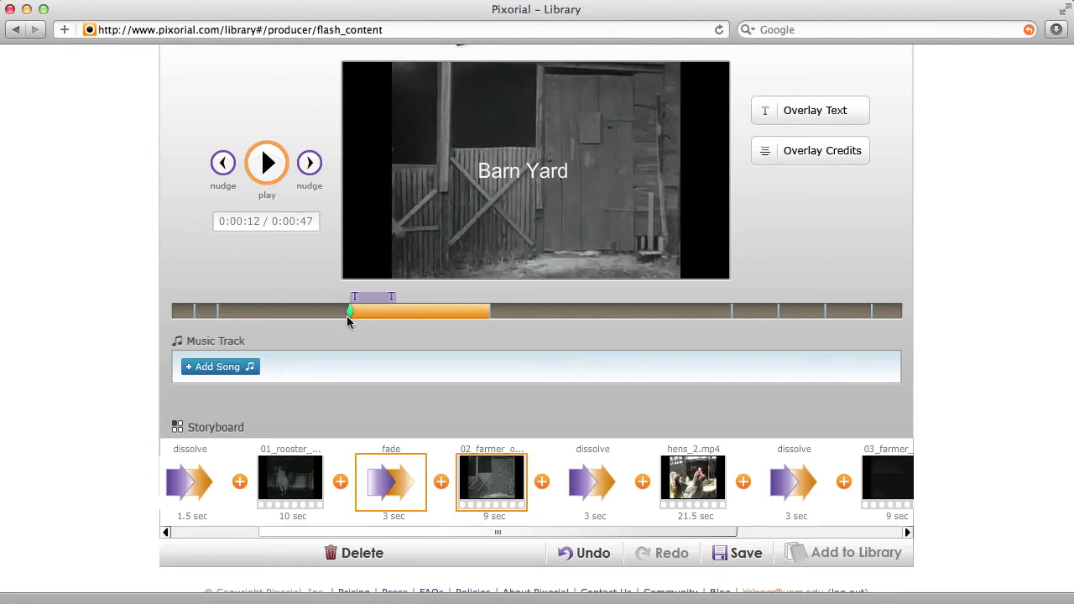
- Preview the "Barn Yard" overlay, review its text settings and close them
key("space")
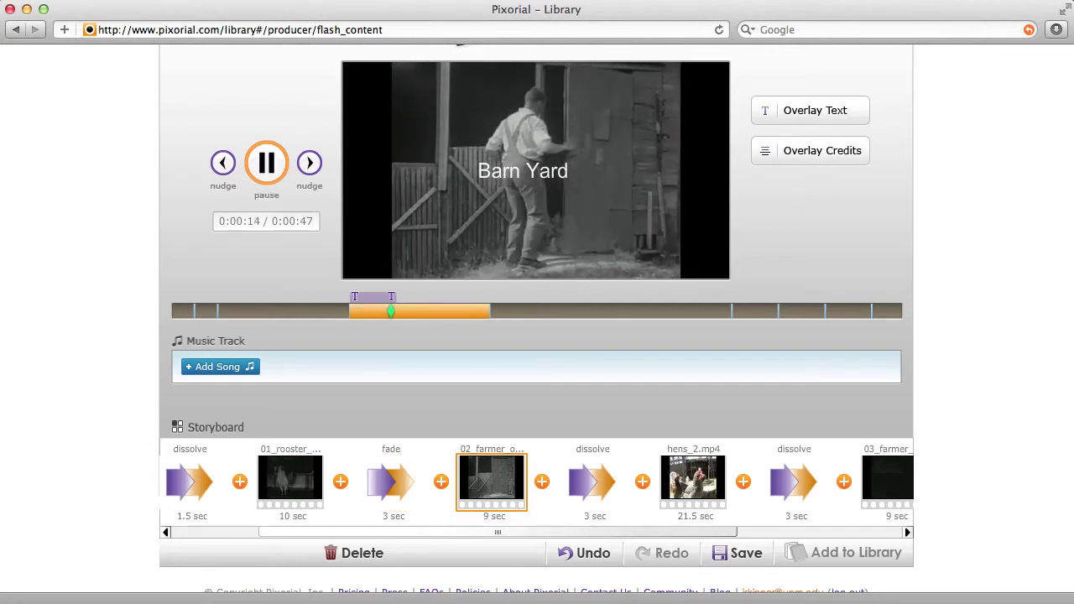
key("space")
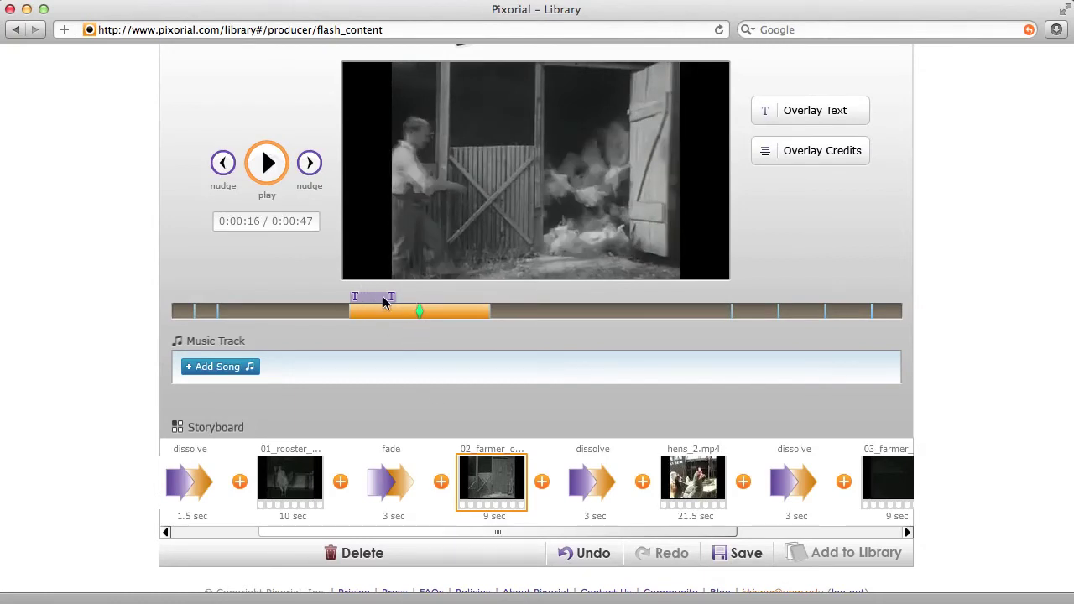
left_click(381, 297)
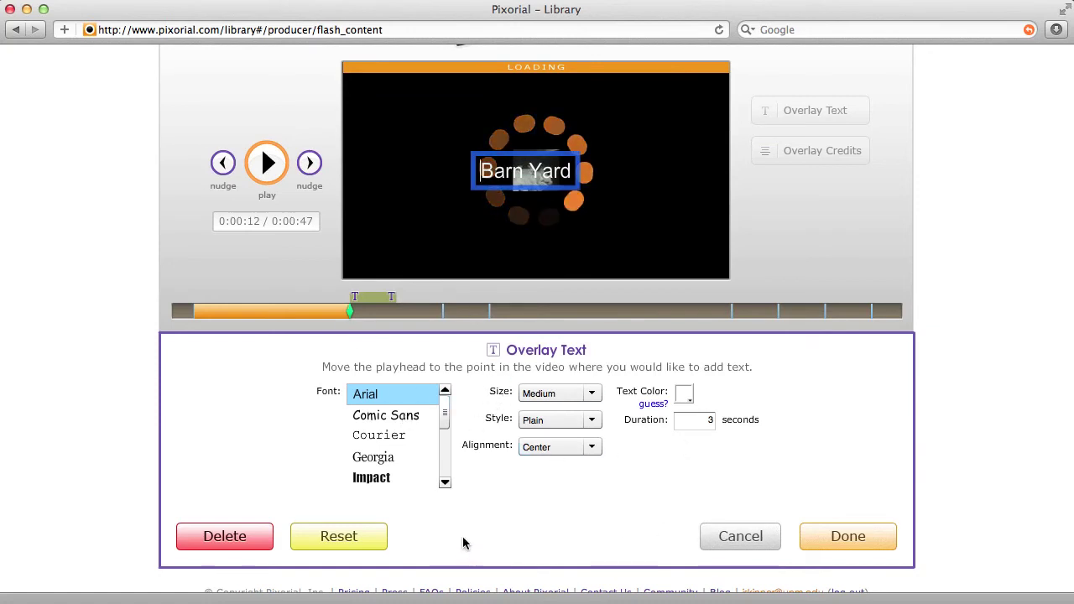
left_click(850, 539)
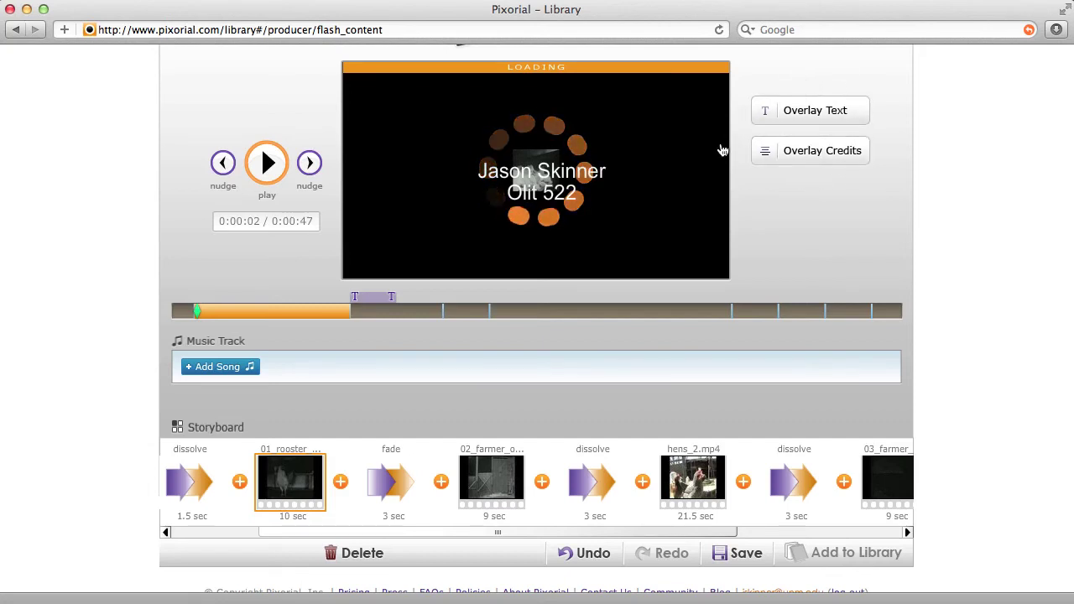
mouse_move(483, 476)
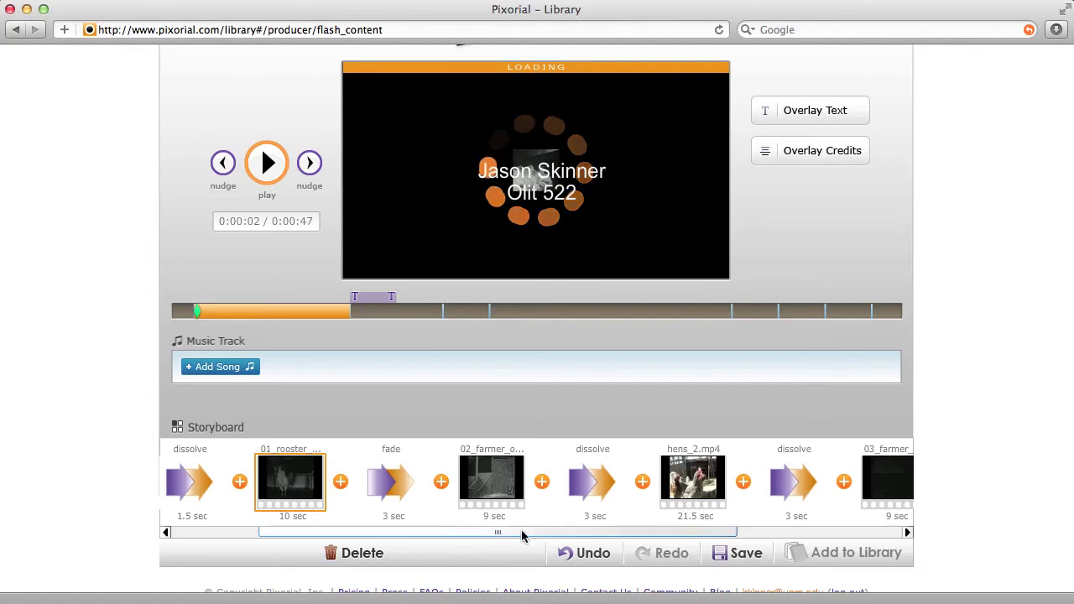
left_click_drag(439, 539, 293, 565)
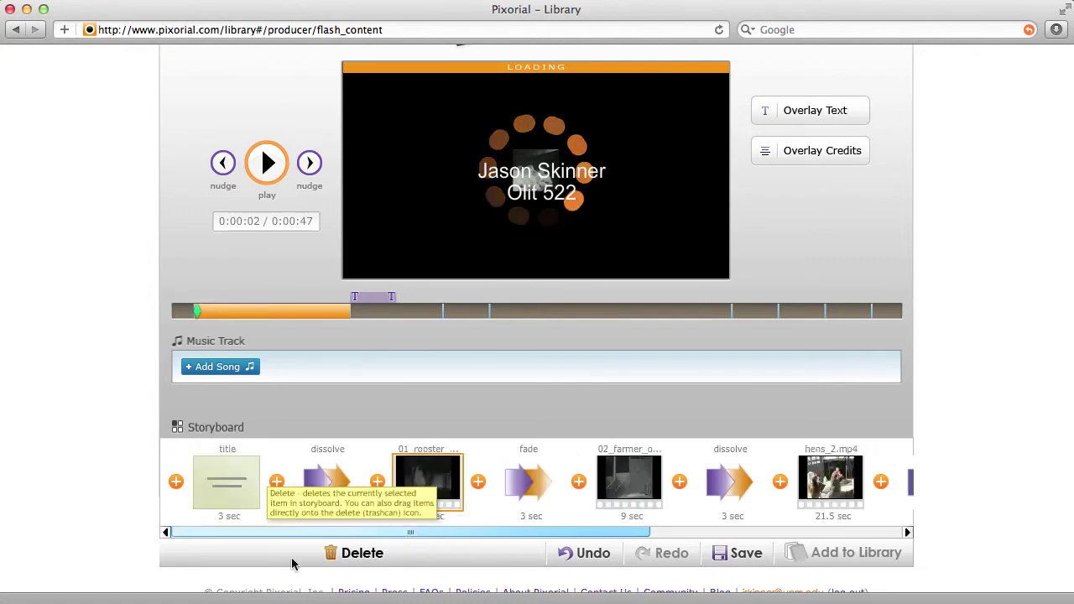
left_click(176, 483)
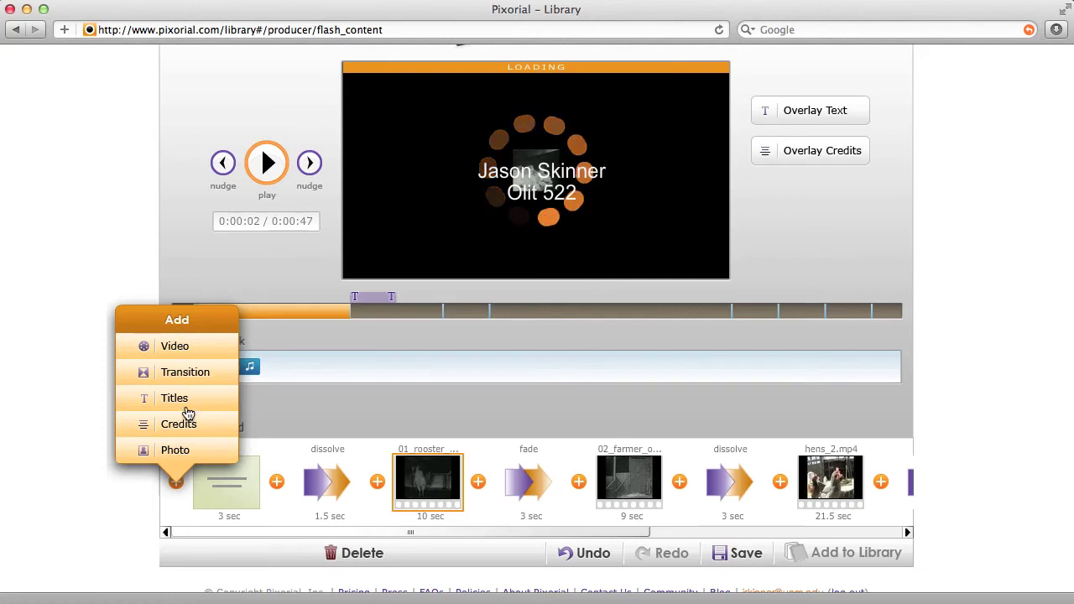
mouse_move(226, 482)
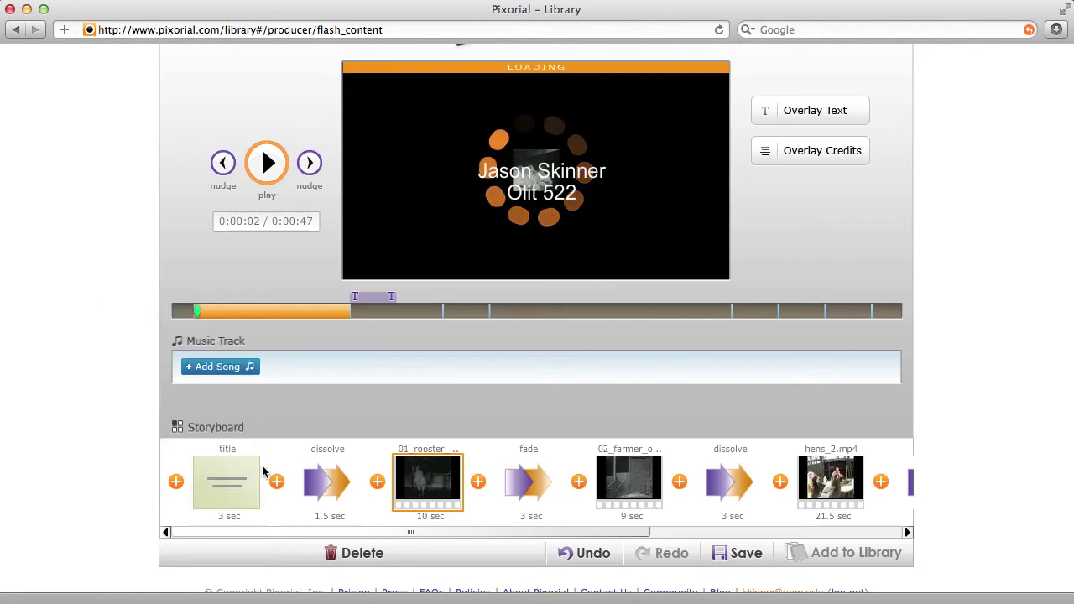
left_click(244, 489)
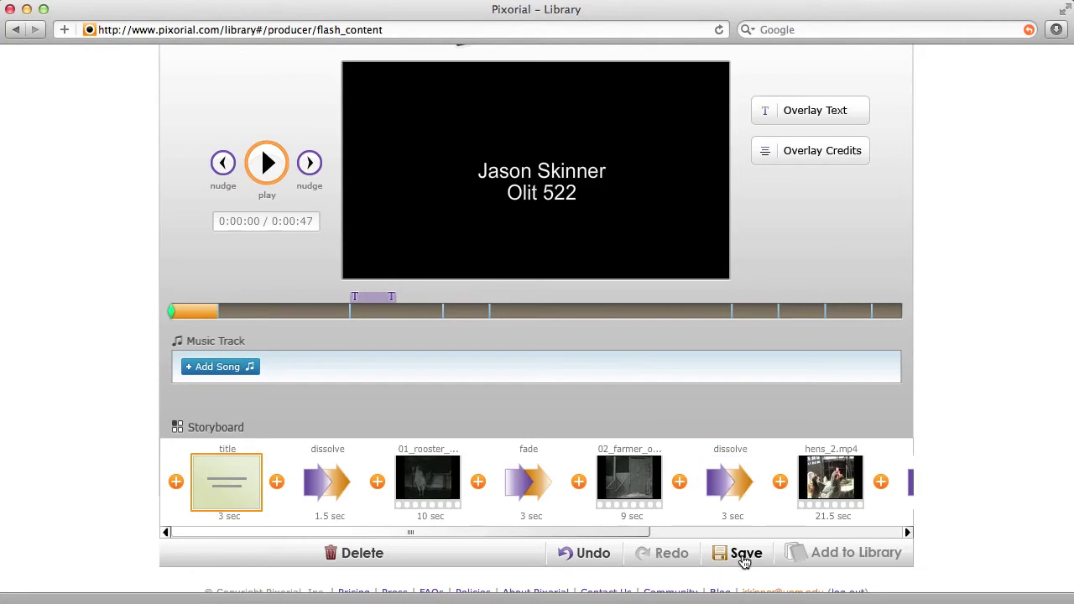
left_click(671, 310)
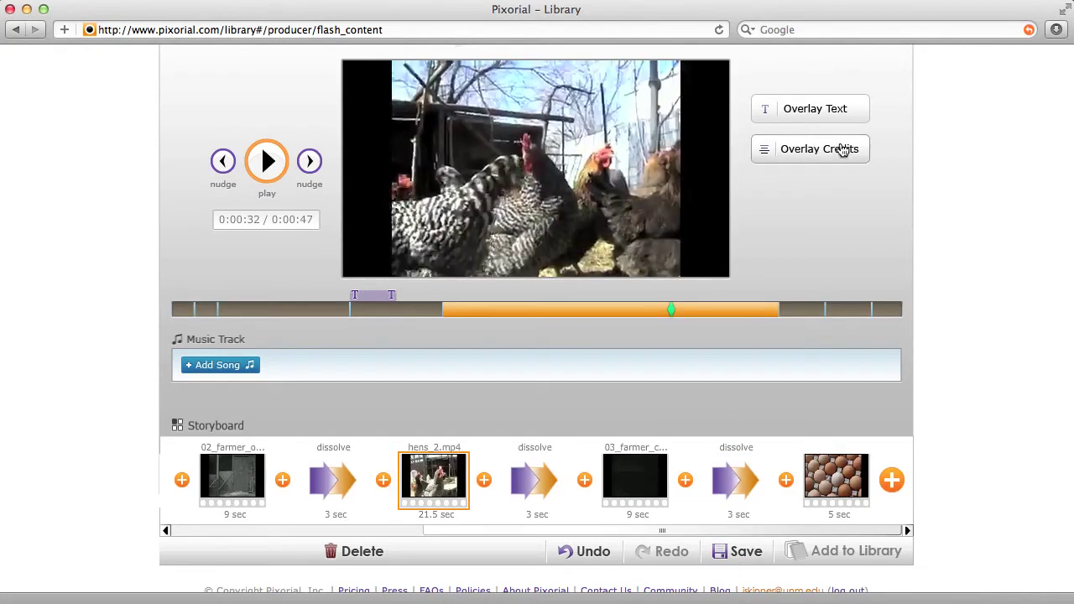
- Set the duration of the eggs photo at the end of the storyboard to 30 seconds
mouse_move(821, 476)
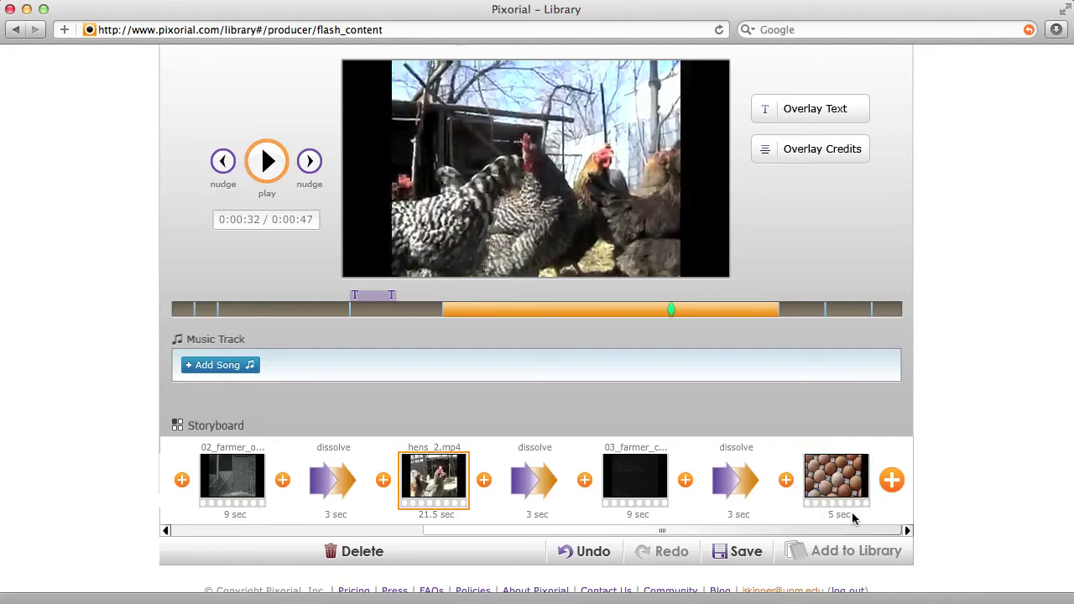
left_click(837, 494)
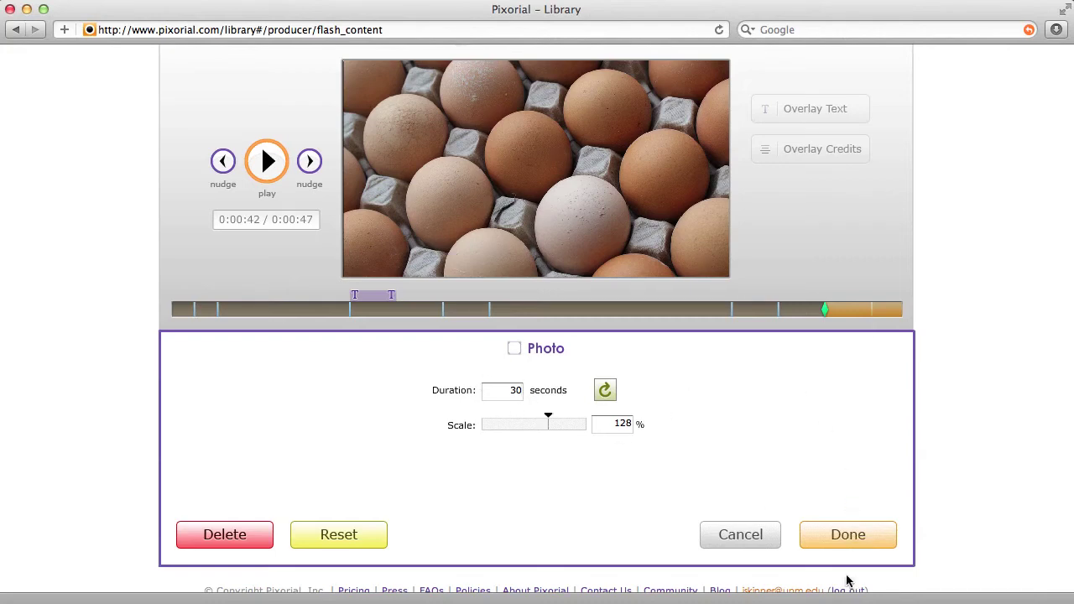
left_click(848, 538)
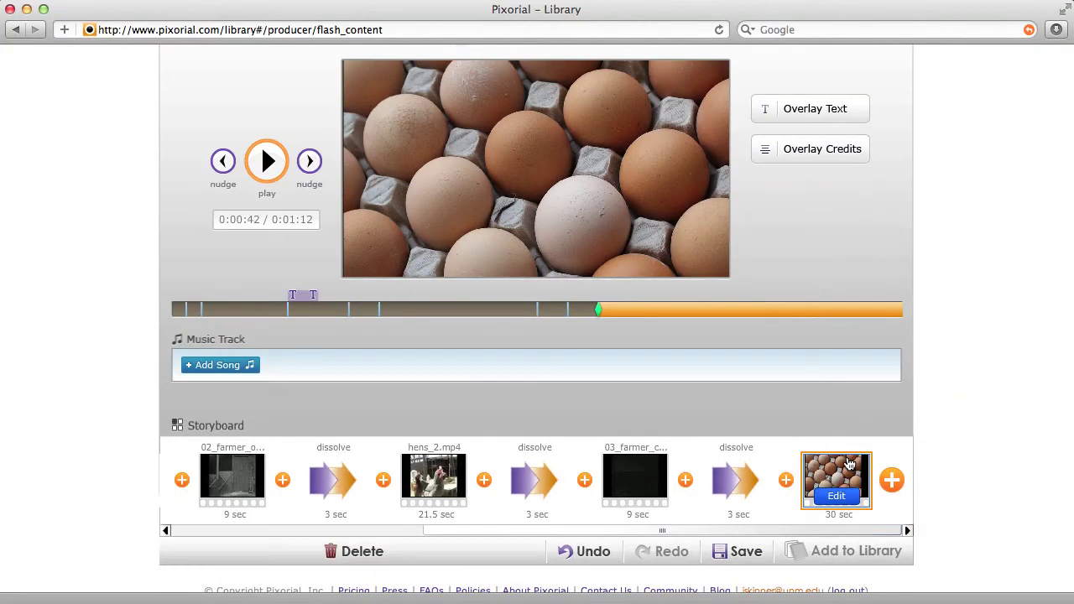
- Start an Overlay Credits at the beginning of the eggs photo and open the attribution text file from the pixorial folder
mouse_move(841, 474)
left_click(830, 154)
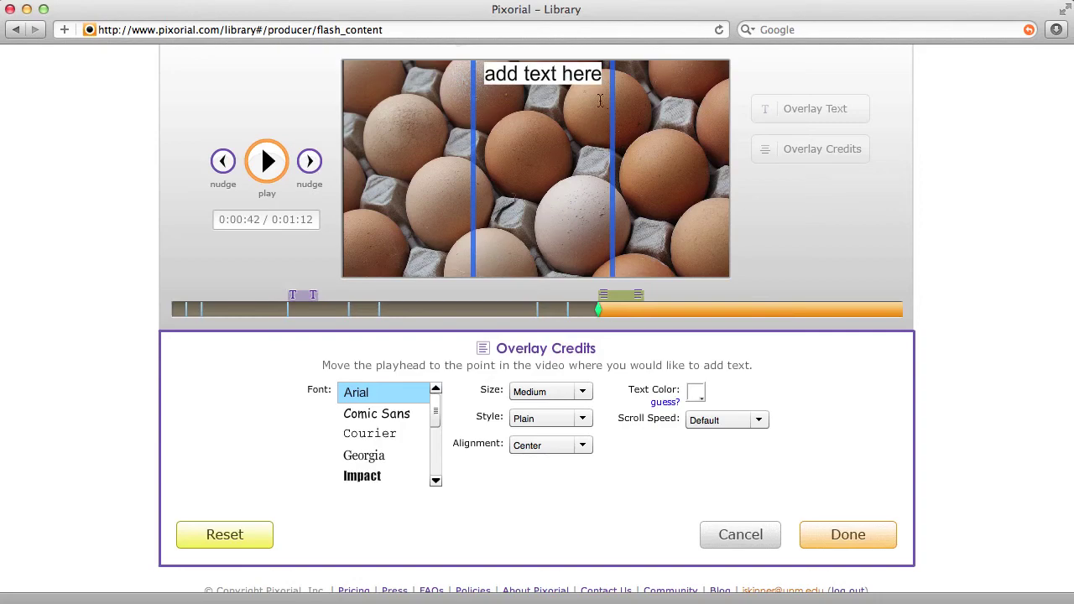
key("super+Tab")
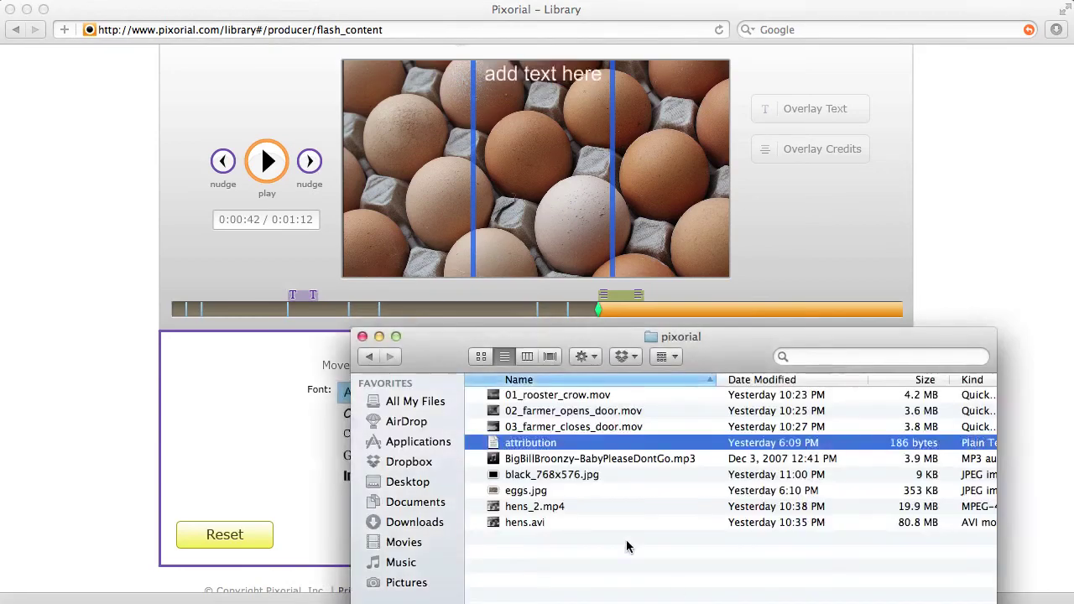
double_click(537, 450)
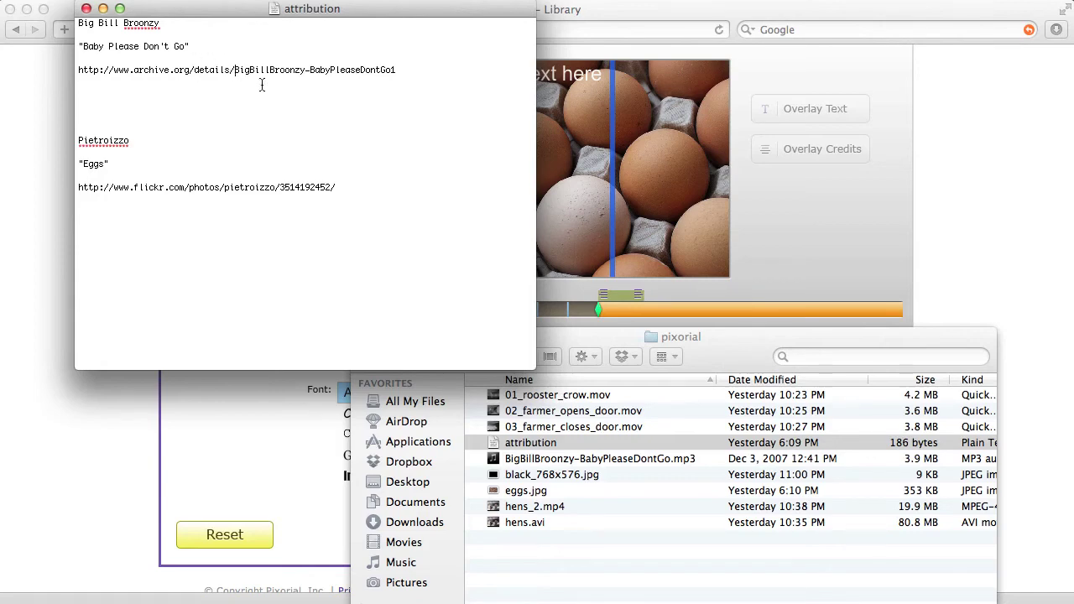
- Break the two URLs in the attribution file onto new lines after "details/" and "photos/" and copy the whole text
key("Return")
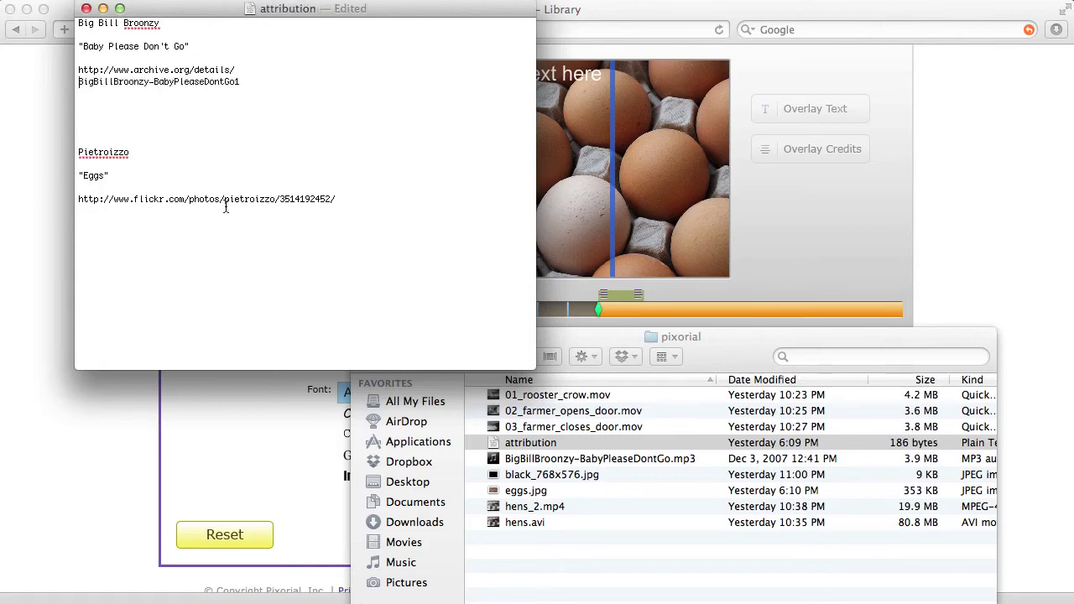
left_click(221, 200)
key("Return")
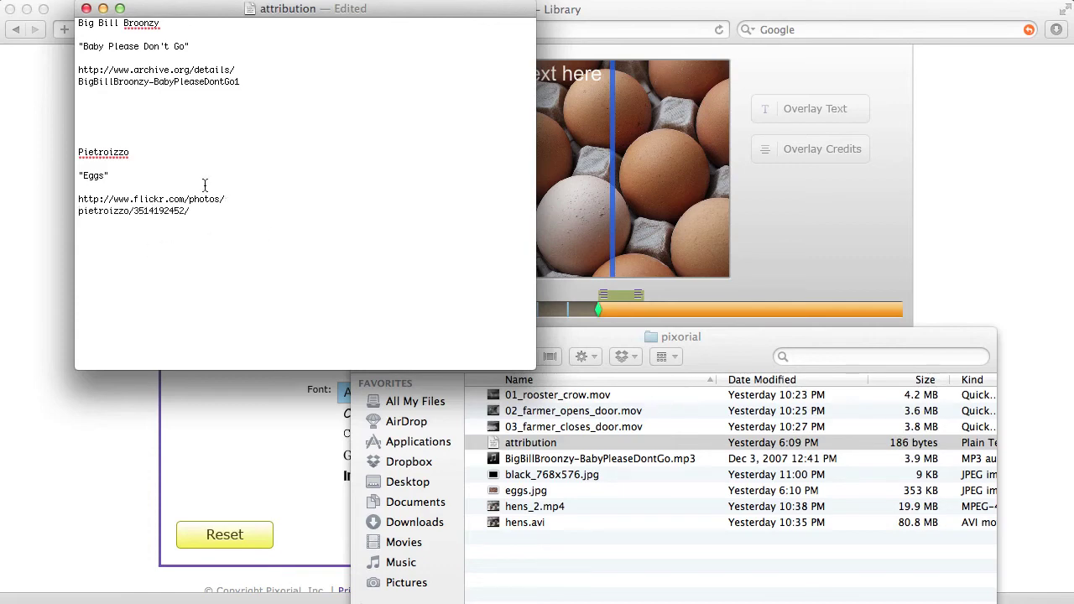
key("super+a")
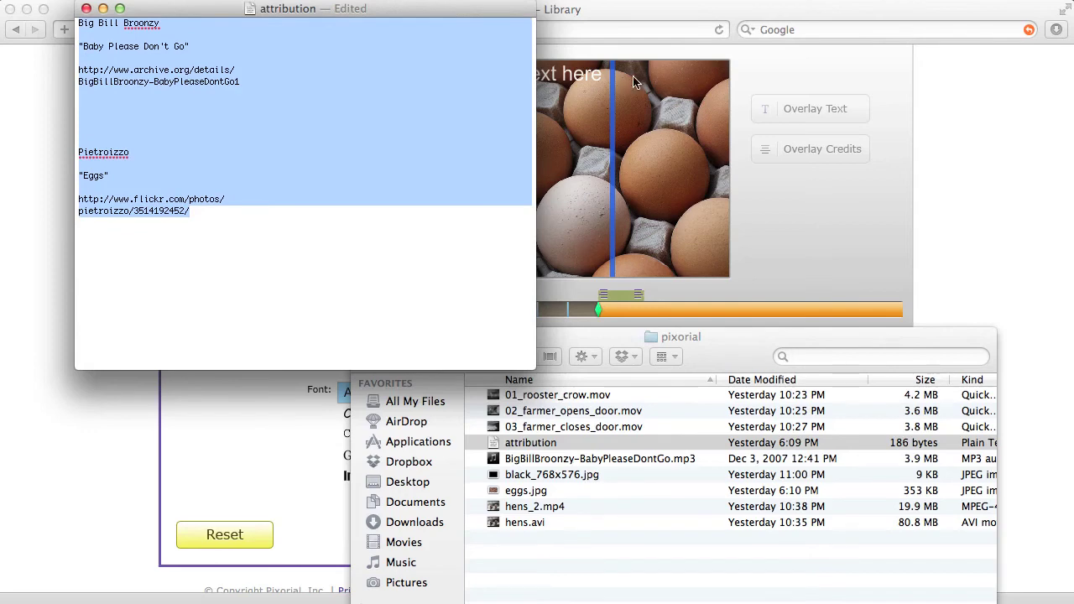
- Replace the placeholder credits text with the heading "CREDITS" followed by the copied attribution text
left_click(596, 99)
left_click_drag(604, 75, 524, 75)
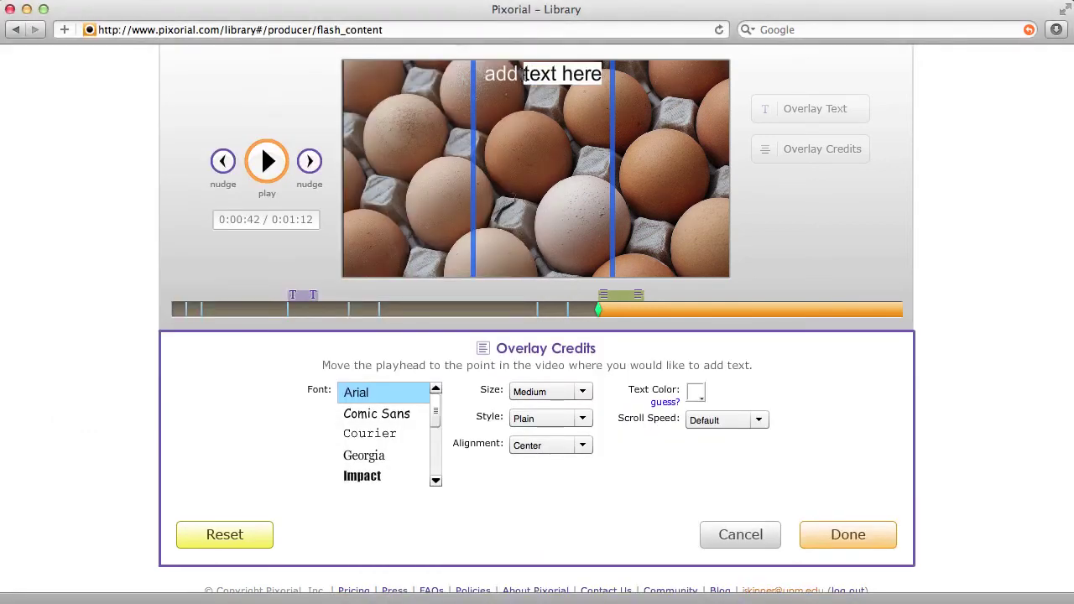
key("BackSpace")
key("BackSpace")
key("BackSpace")
key("BackSpace")
key("BackSpace")
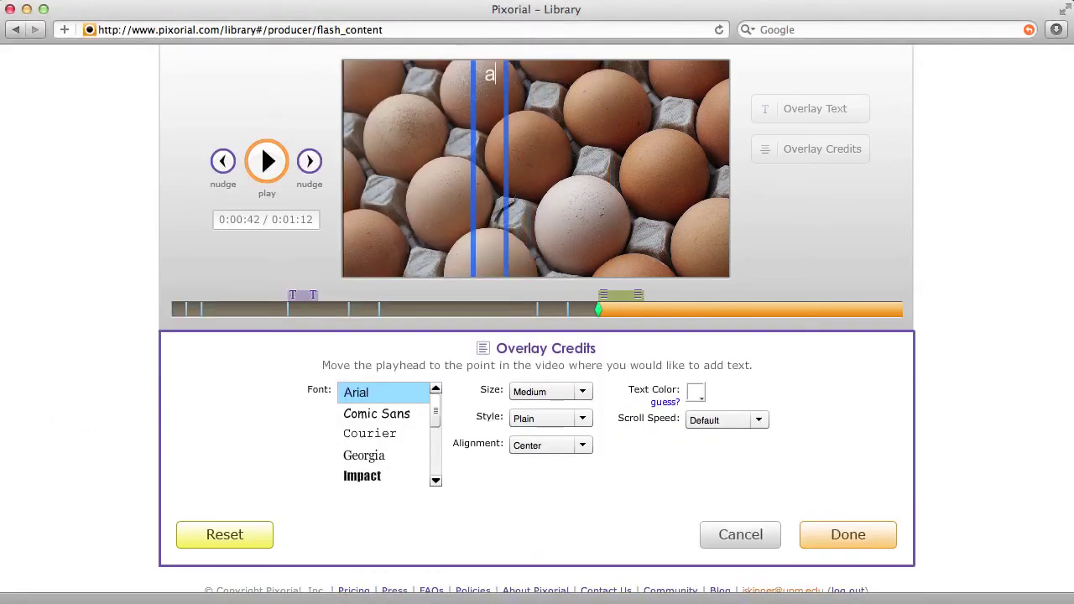
type("CREDITS")
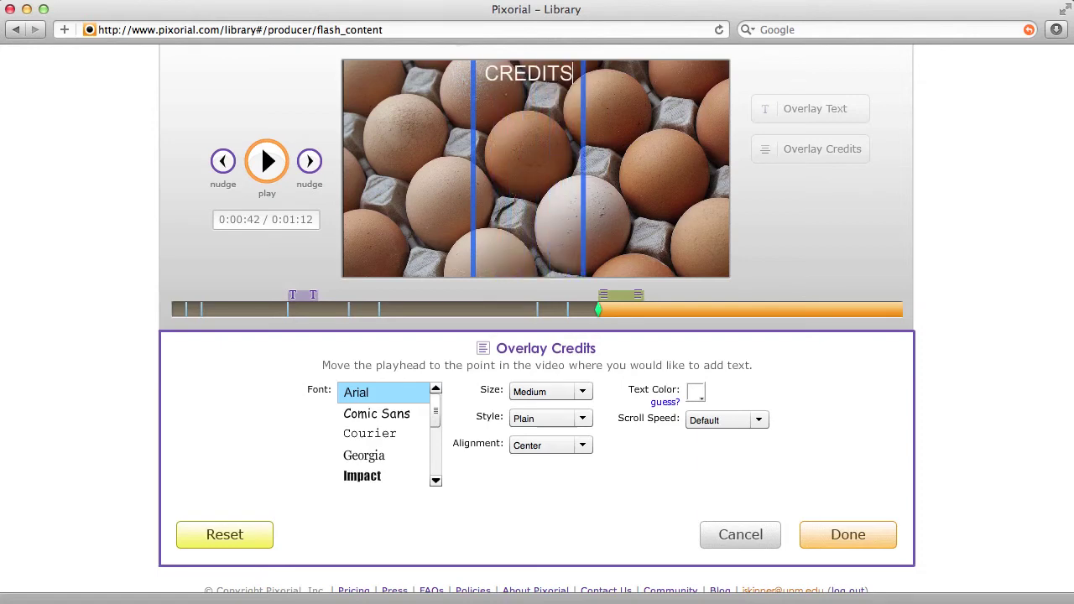
key("super+a")
key("super+v")
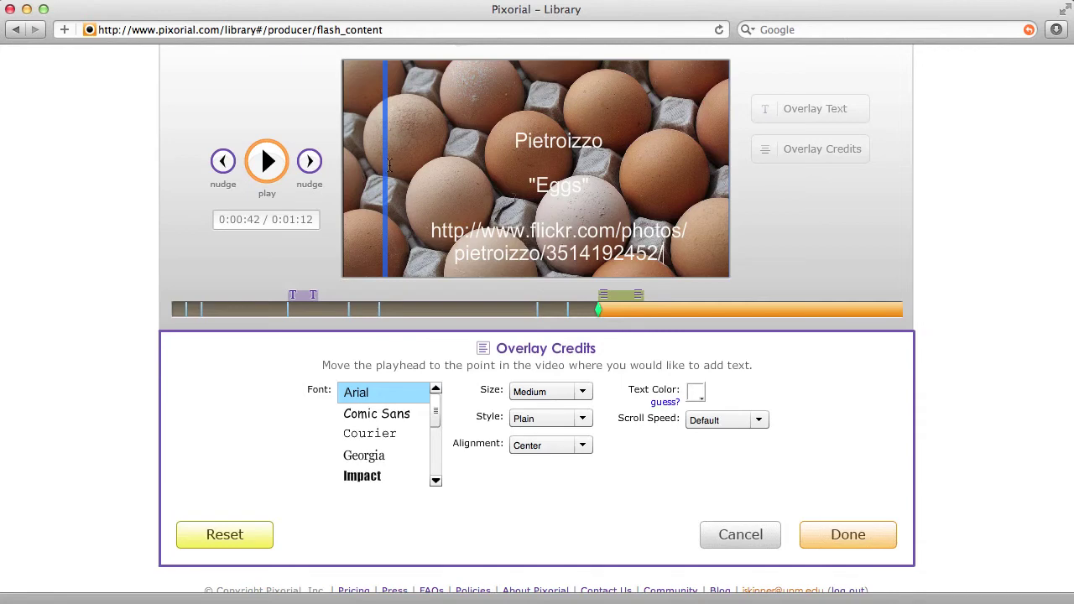
- Center the credits block horizontally in the frame, keep the Default scroll speed and apply the overlay
left_click_drag(384, 173, 363, 175)
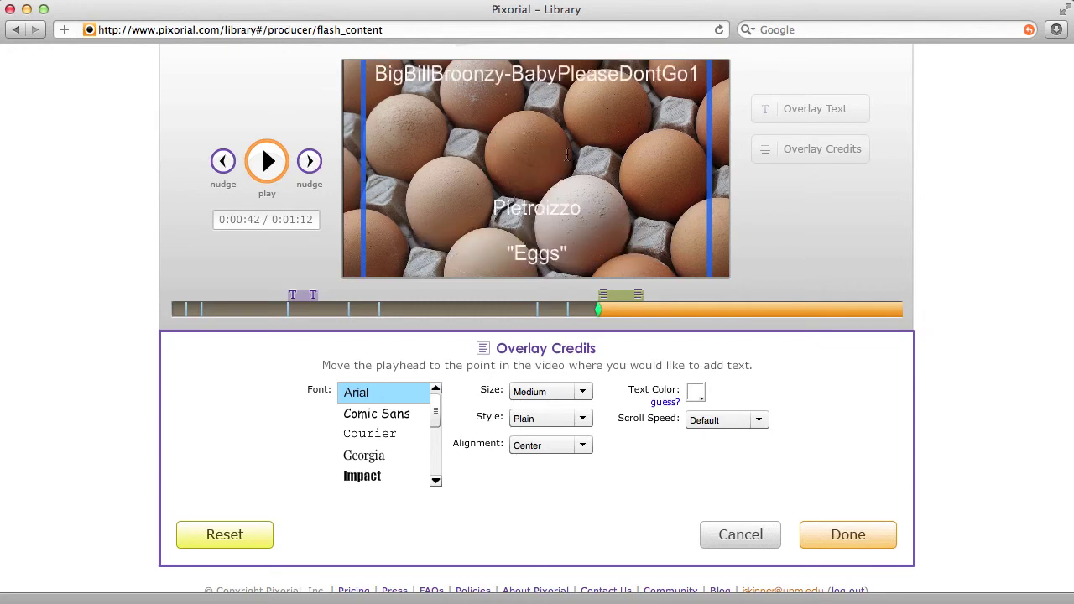
scroll(567, 156, "up", 1)
scroll(567, 155, "up", 1)
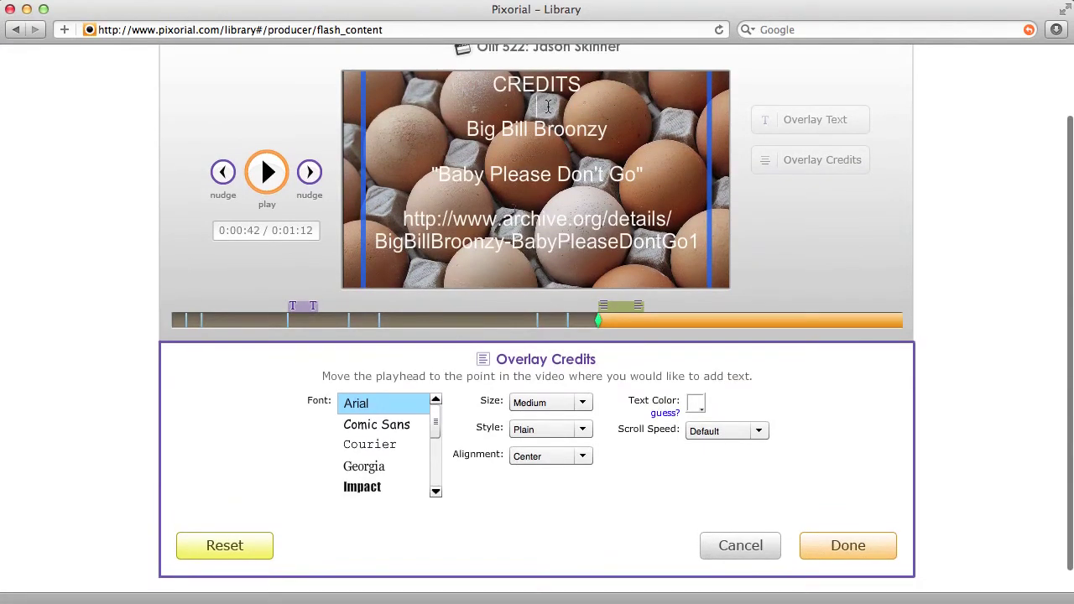
scroll(558, 180, "down", 1)
left_click(757, 407)
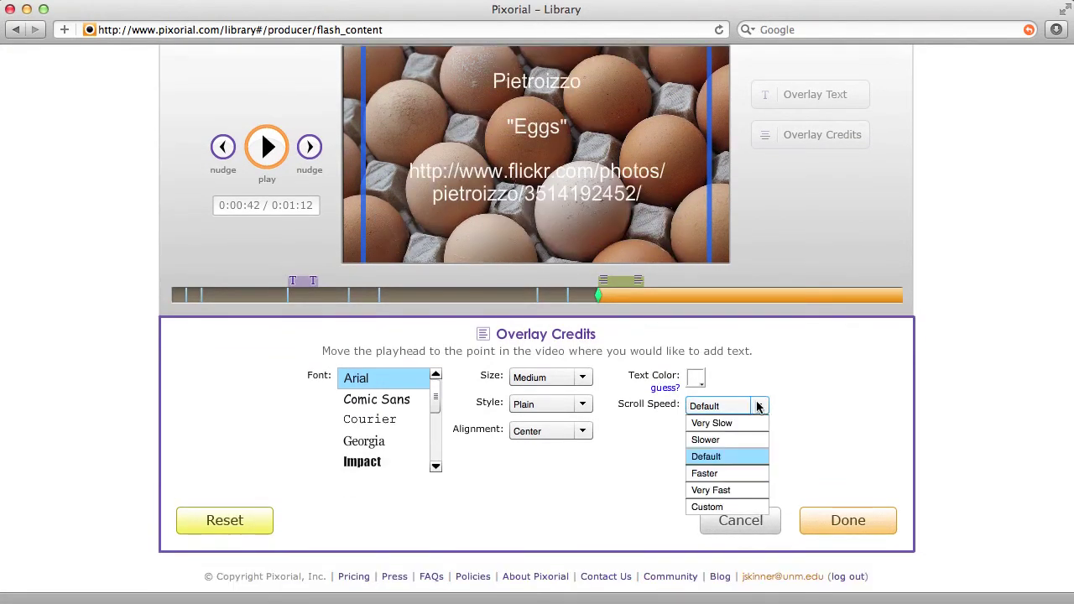
left_click(716, 456)
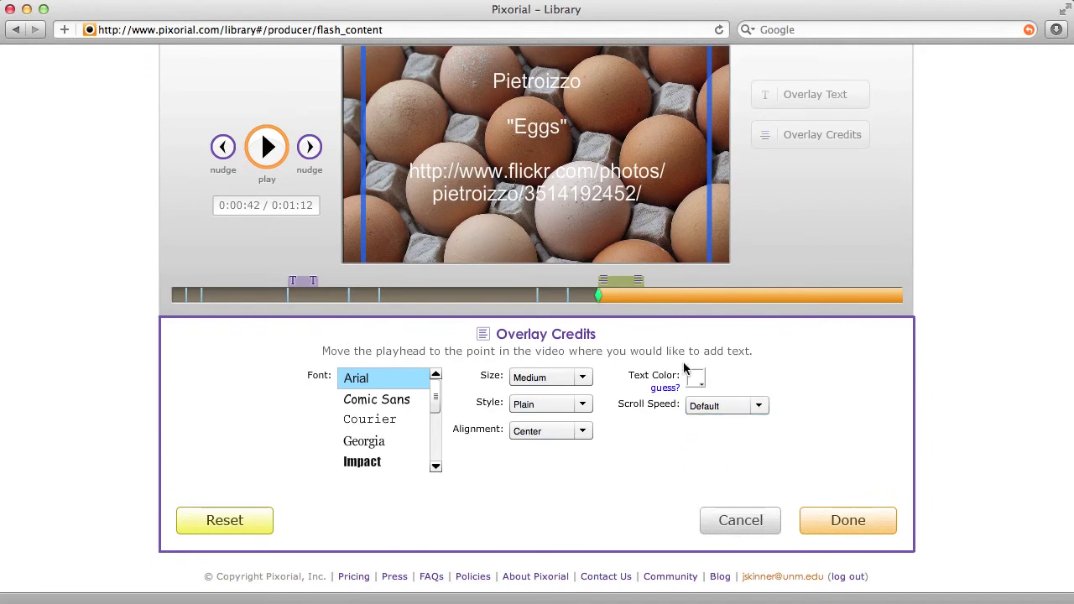
left_click(839, 522)
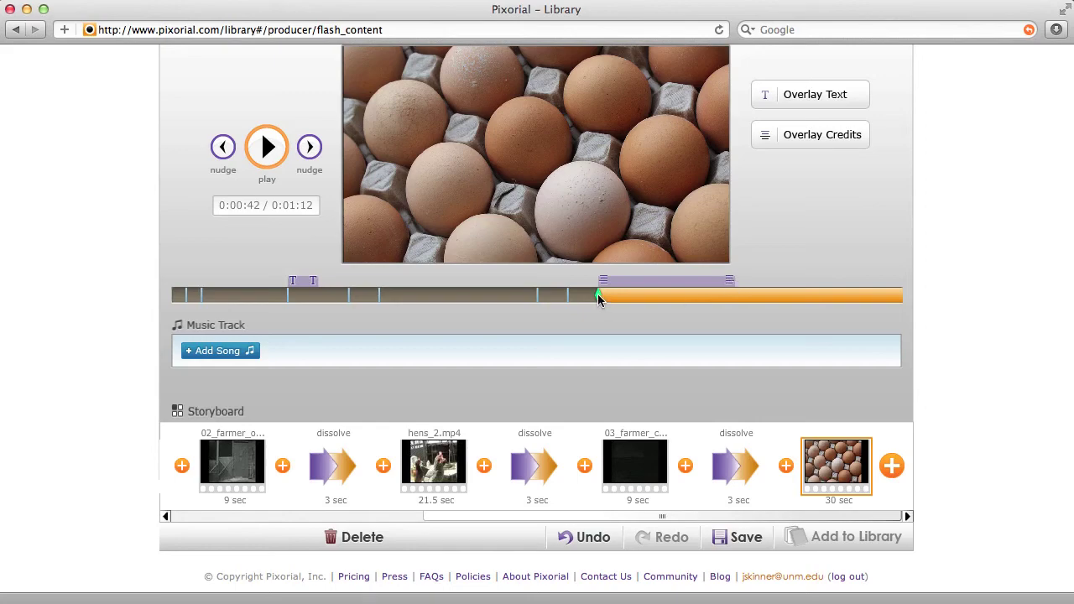
- Check the start and end times of the credits overlay and set the eggs photo's duration to 20 seconds
left_click_drag(598, 296, 731, 296)
left_click_drag(736, 295, 598, 297)
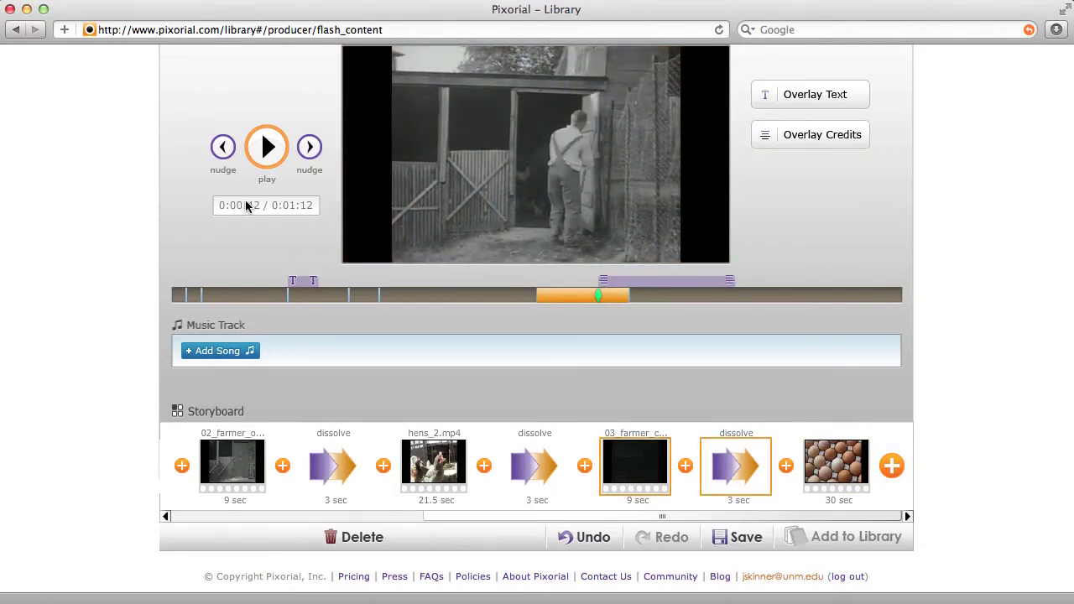
left_click_drag(598, 292, 734, 292)
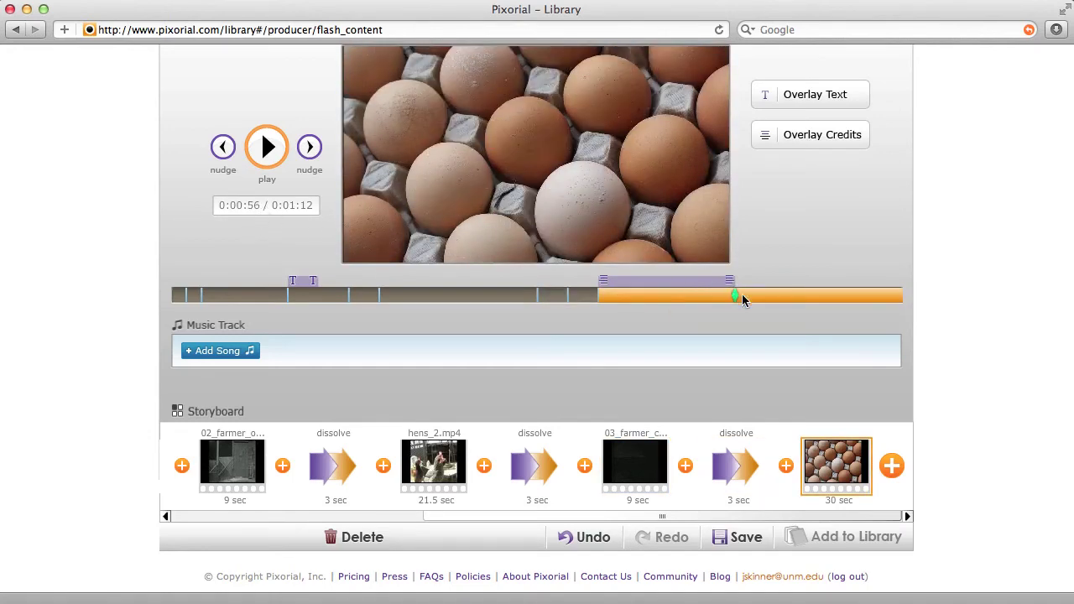
left_click_drag(735, 294, 900, 296)
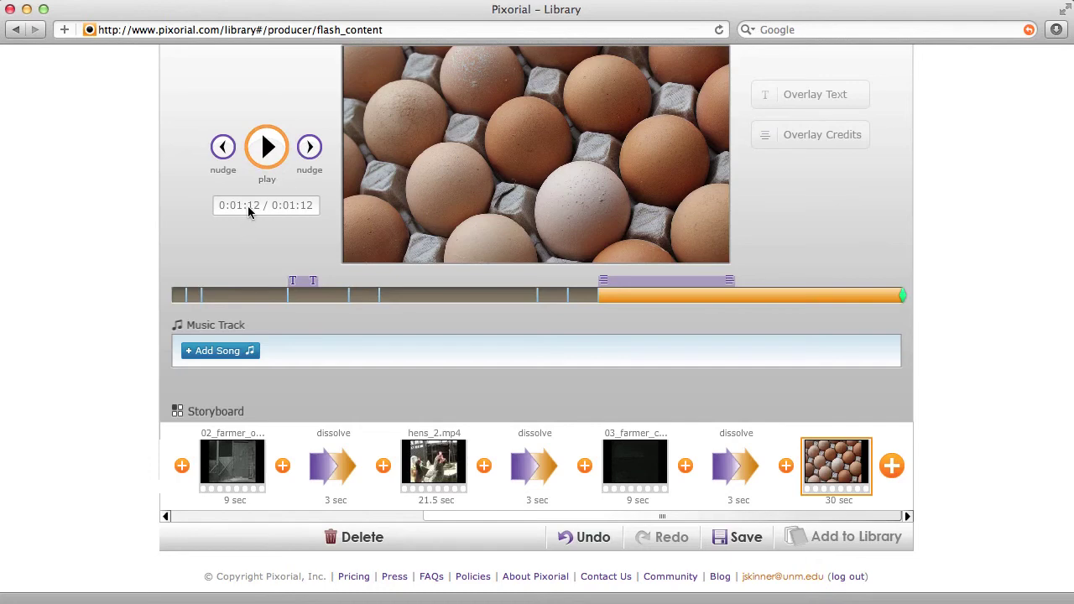
left_click(845, 458)
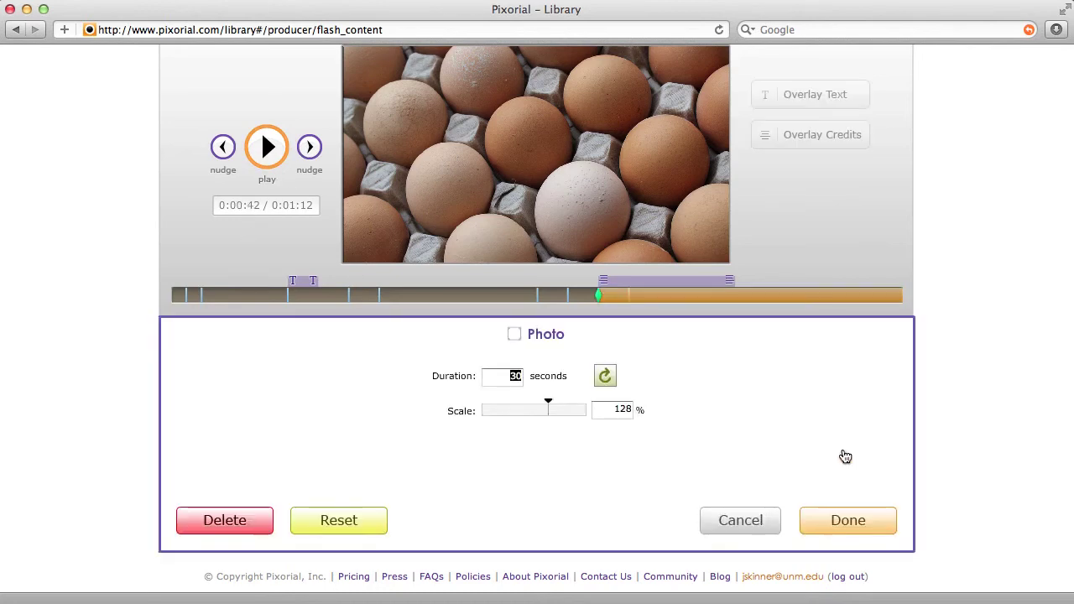
left_click(515, 376)
type("20")
left_click(849, 522)
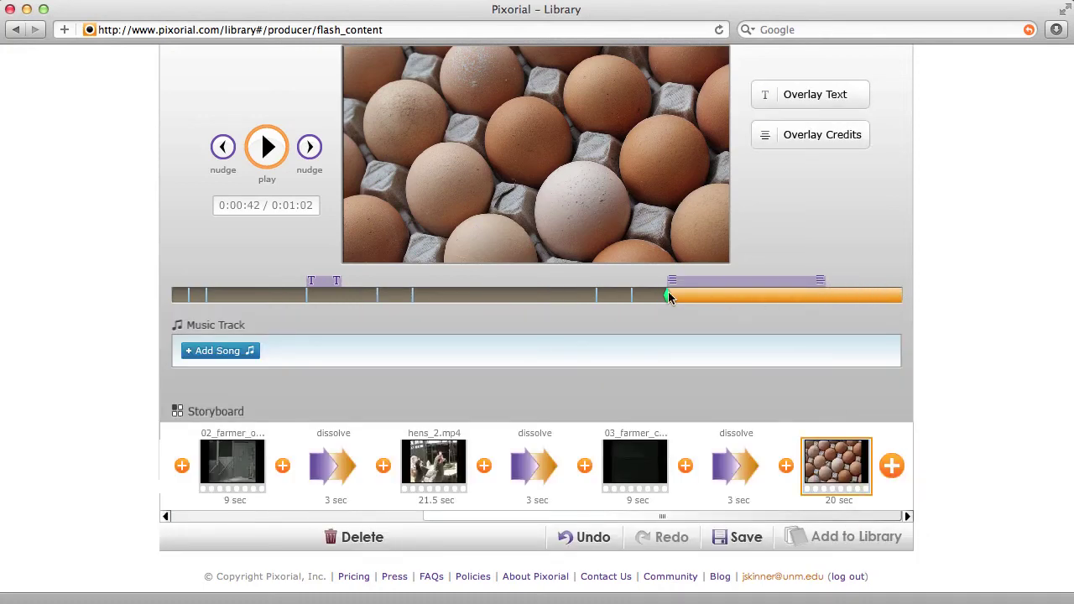
- Check where the credits overlay ends on the timeline and set the eggs photo's duration to 15 seconds
left_click(827, 295)
mouse_move(827, 296)
left_mouse_down()
mouse_move(905, 306)
mouse_move(844, 298)
mouse_move(898, 295)
mouse_move(827, 292)
left_mouse_up()
mouse_move(852, 508)
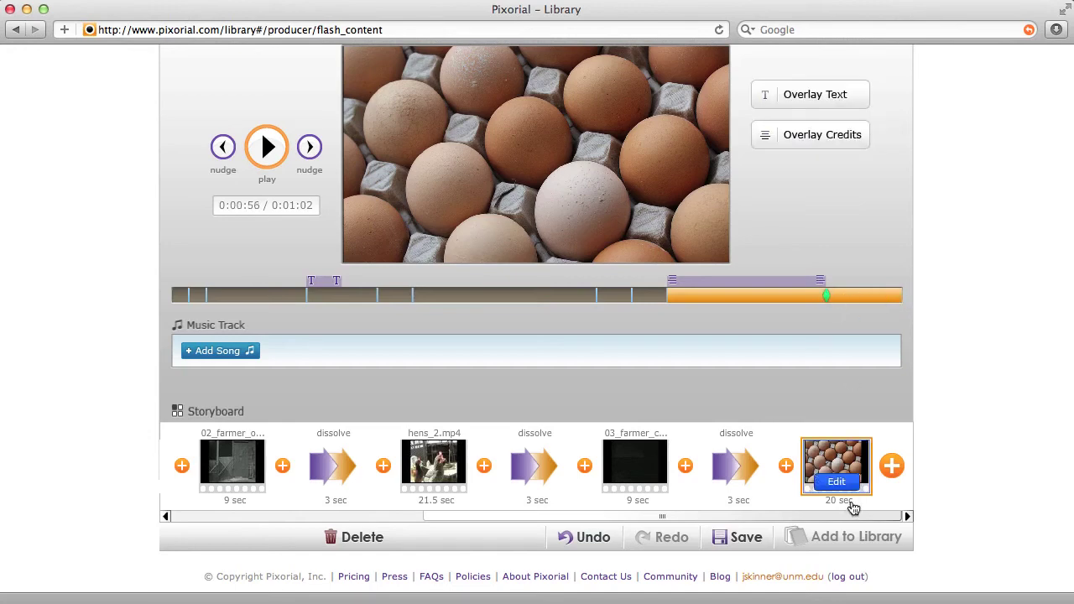
left_click(847, 459)
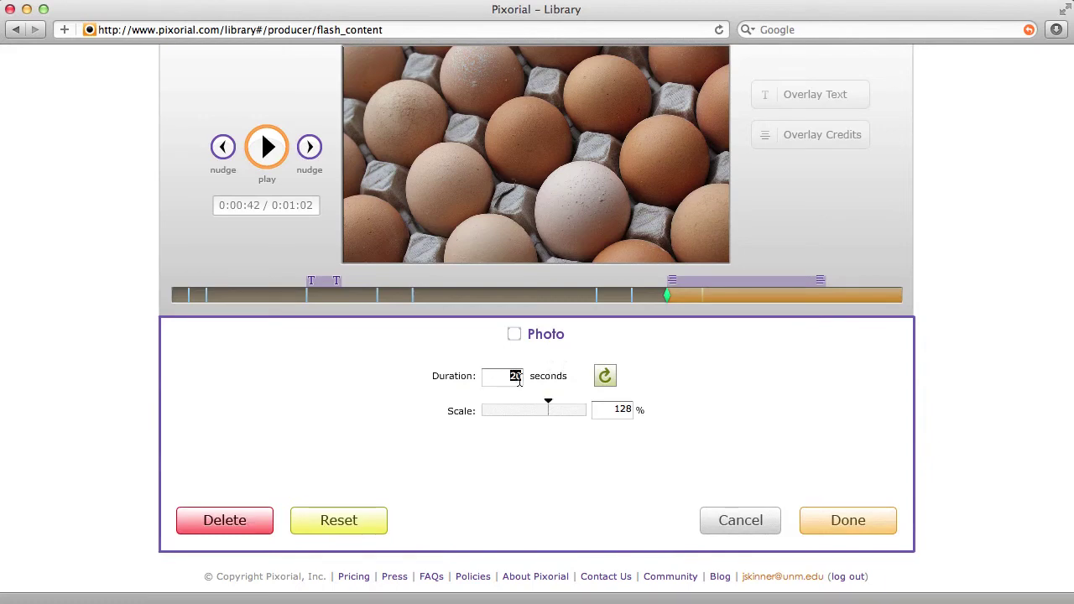
type("15")
left_click(843, 521)
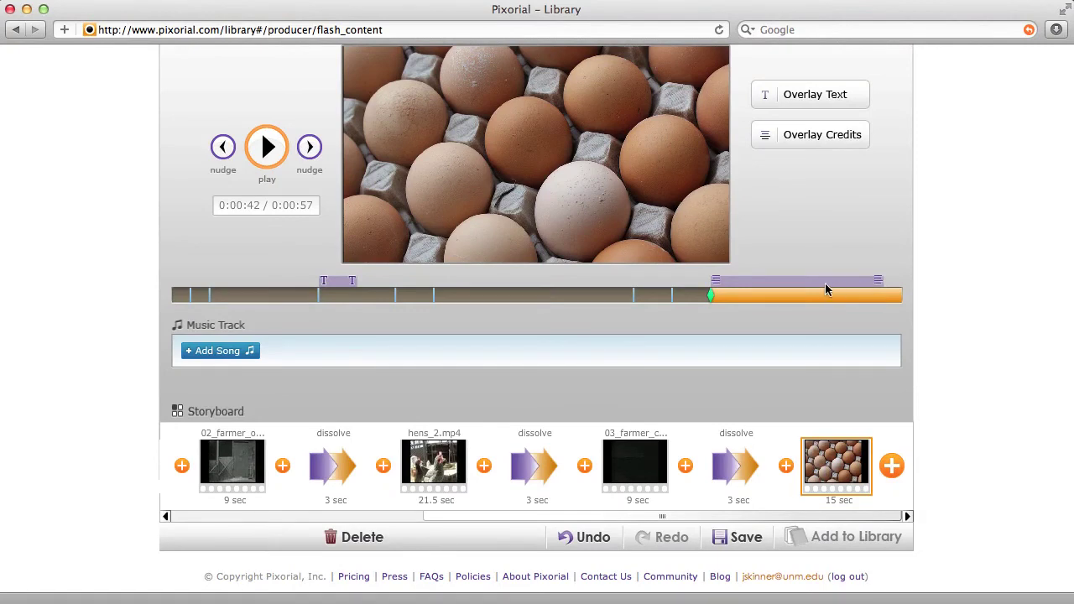
- Shift the credits overlay on the timeline to start at about 0:00:43 and end with the production, and apply it
left_click(768, 281)
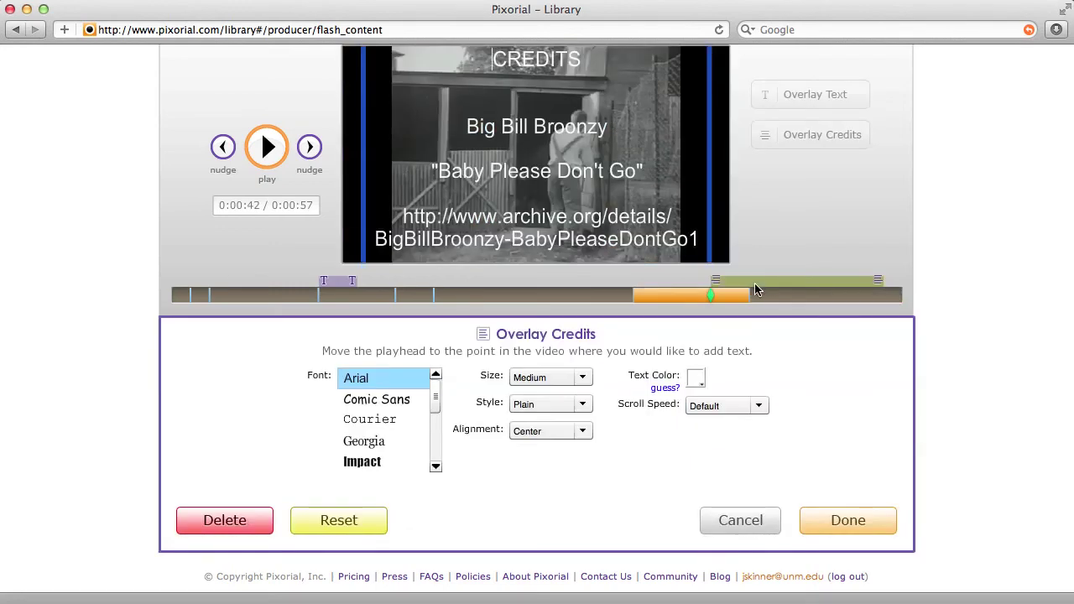
left_click_drag(755, 287, 776, 287)
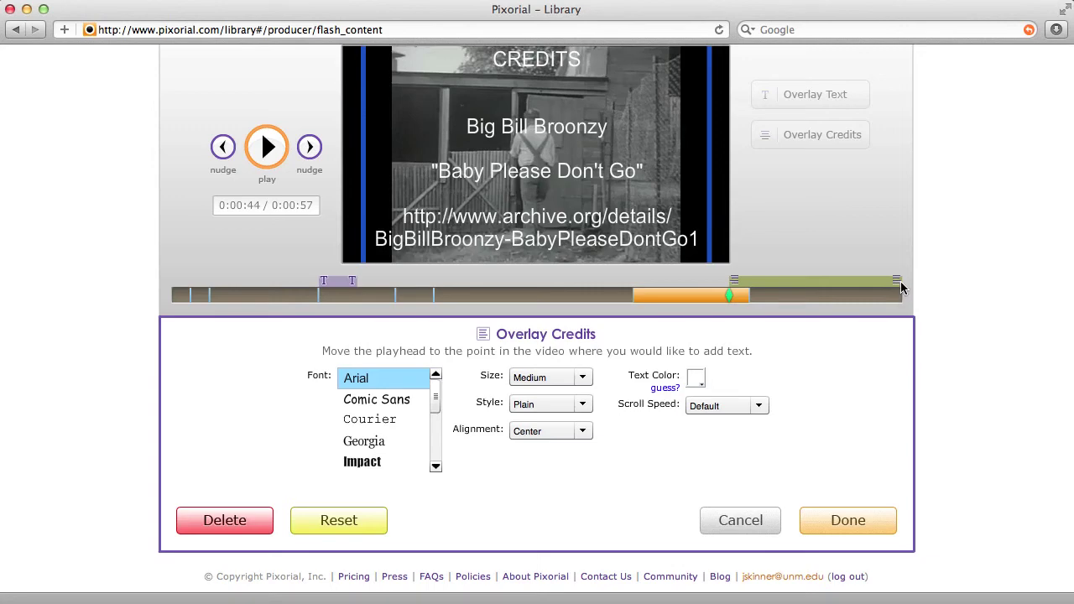
left_click(863, 520)
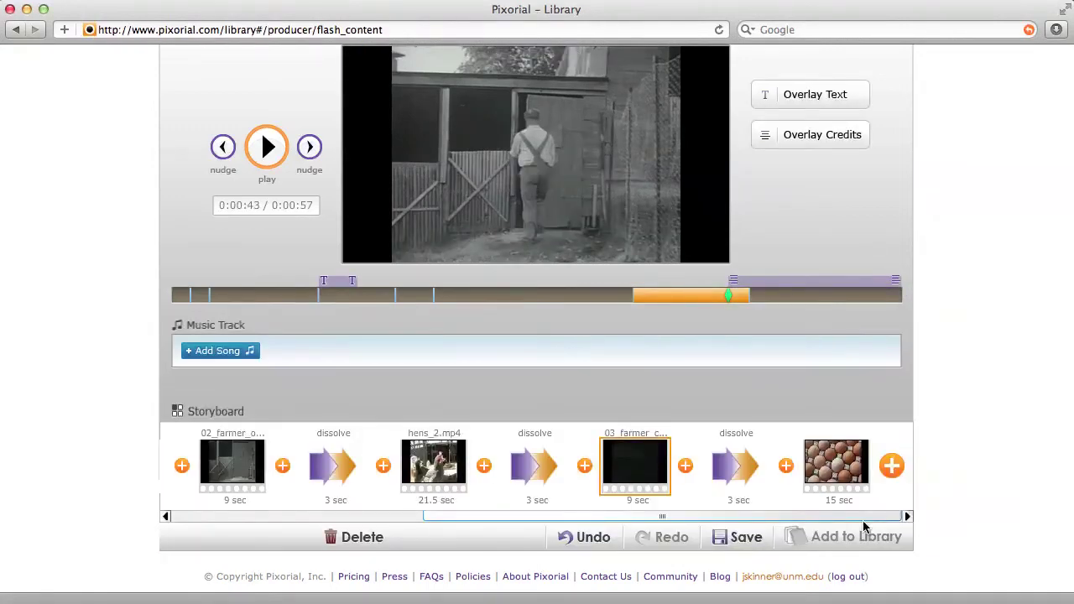
- Check the credits over the eggs photo, shift their overlay to start at about 0:00:44, apply it and save the production
left_click(779, 289)
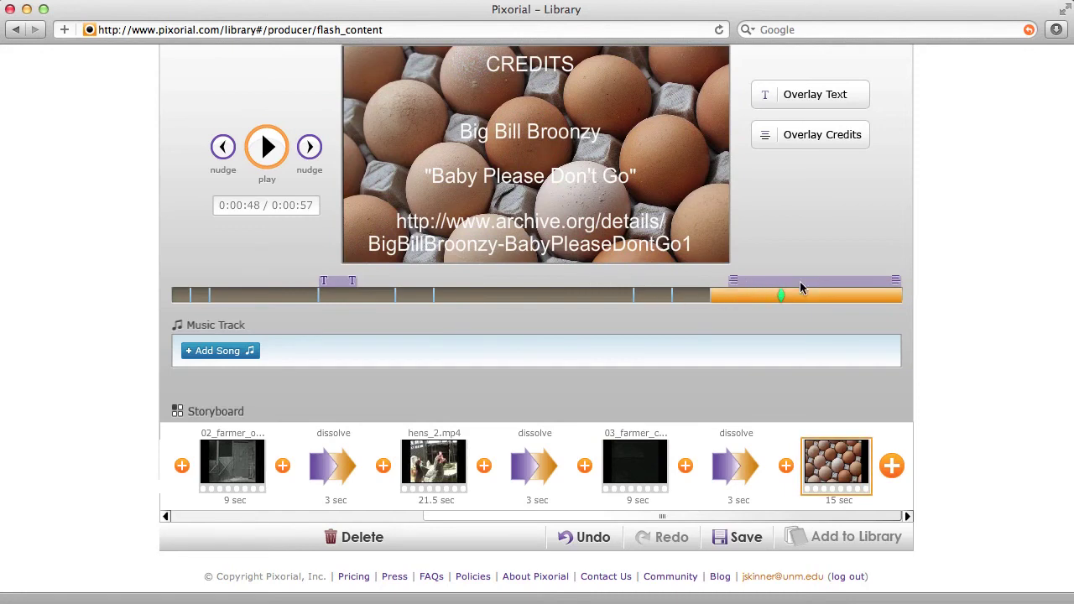
left_click(756, 281)
left_click_drag(770, 286, 786, 270)
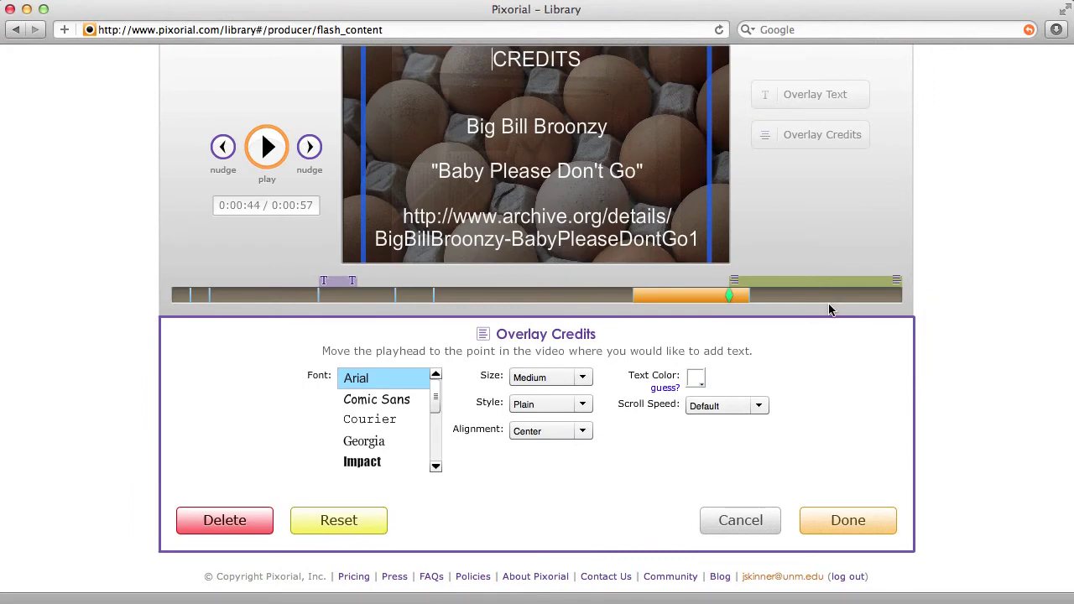
left_click(856, 522)
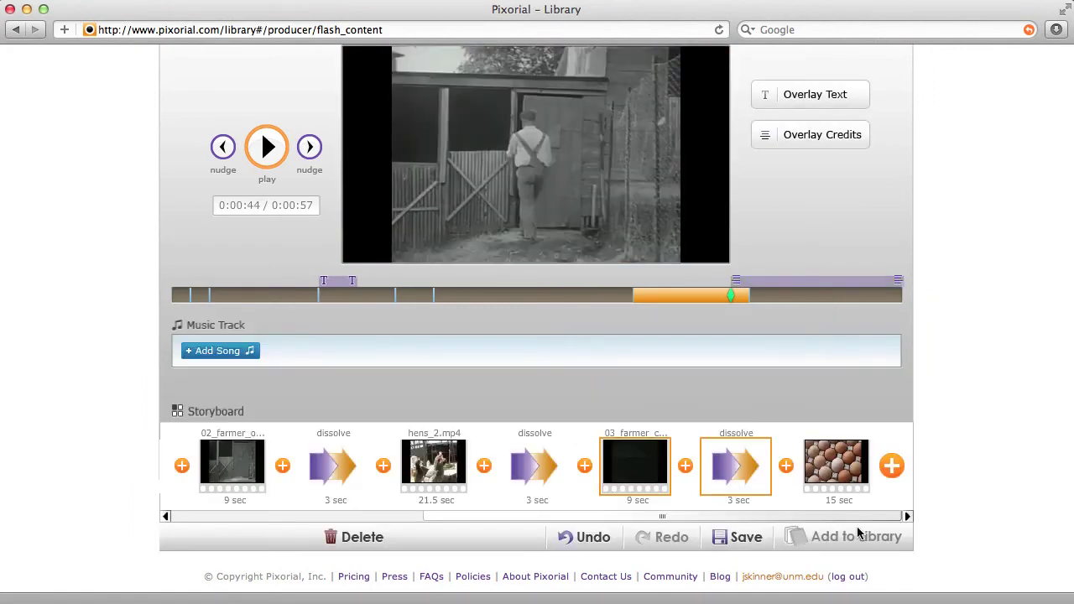
left_click(741, 541)
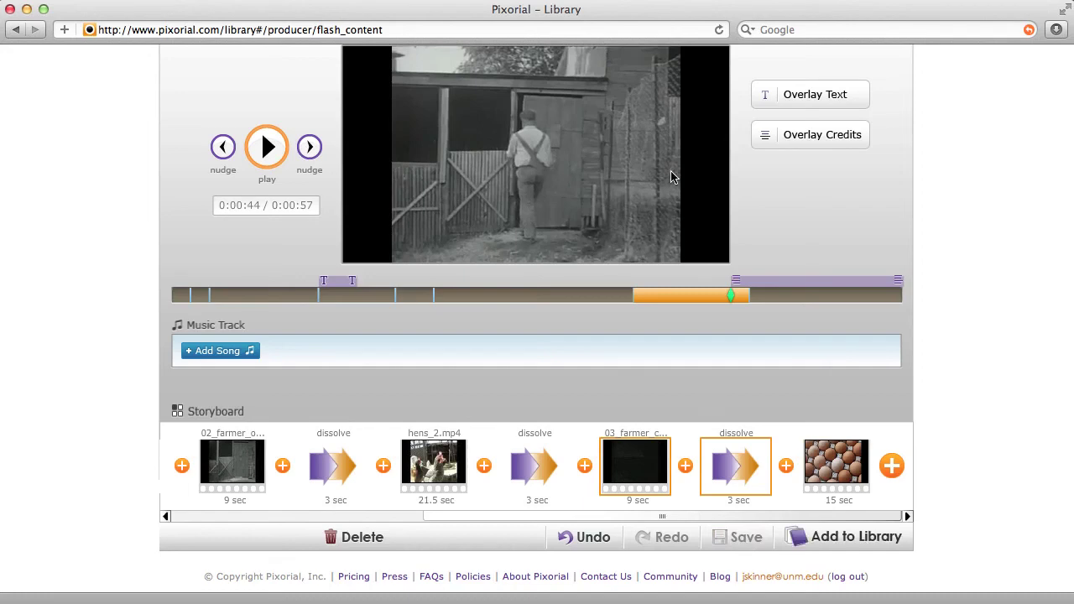
- Play through the ending of the production and add a Fade transition after the eggs photo
left_click(720, 295)
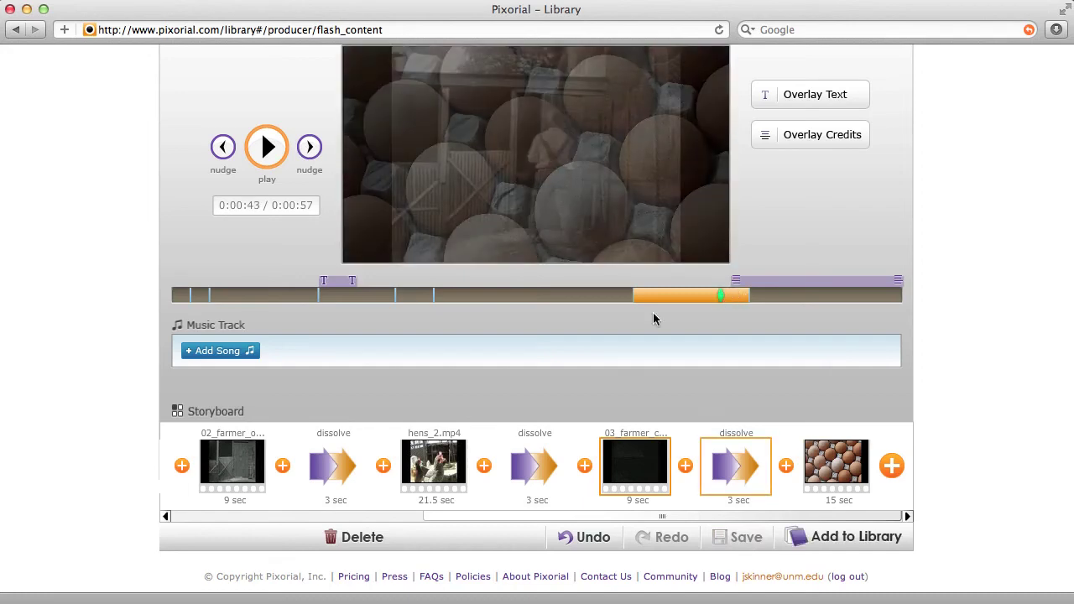
key("space")
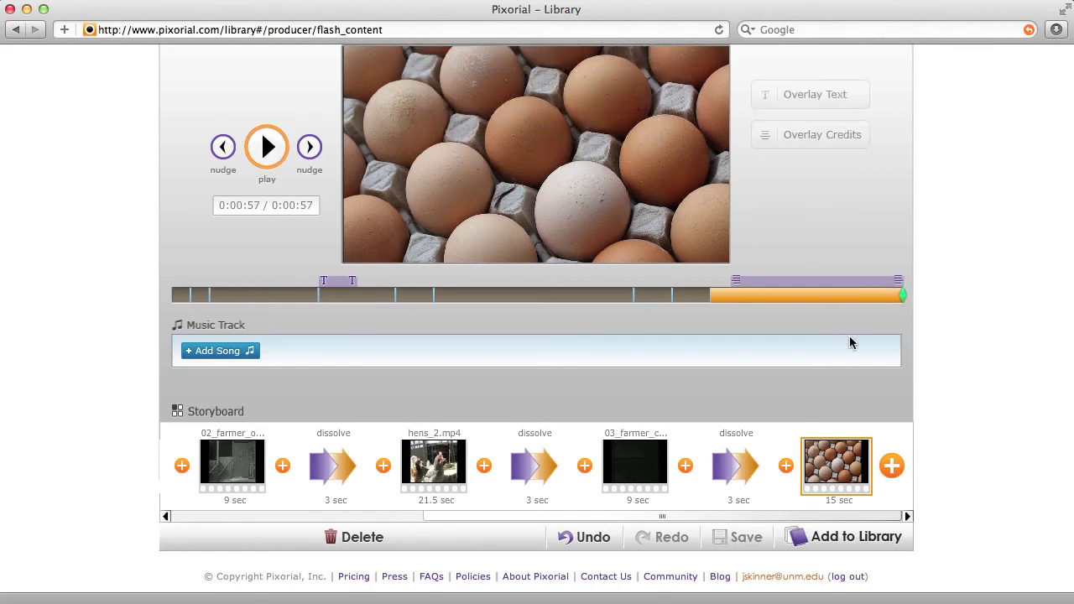
left_click(855, 460)
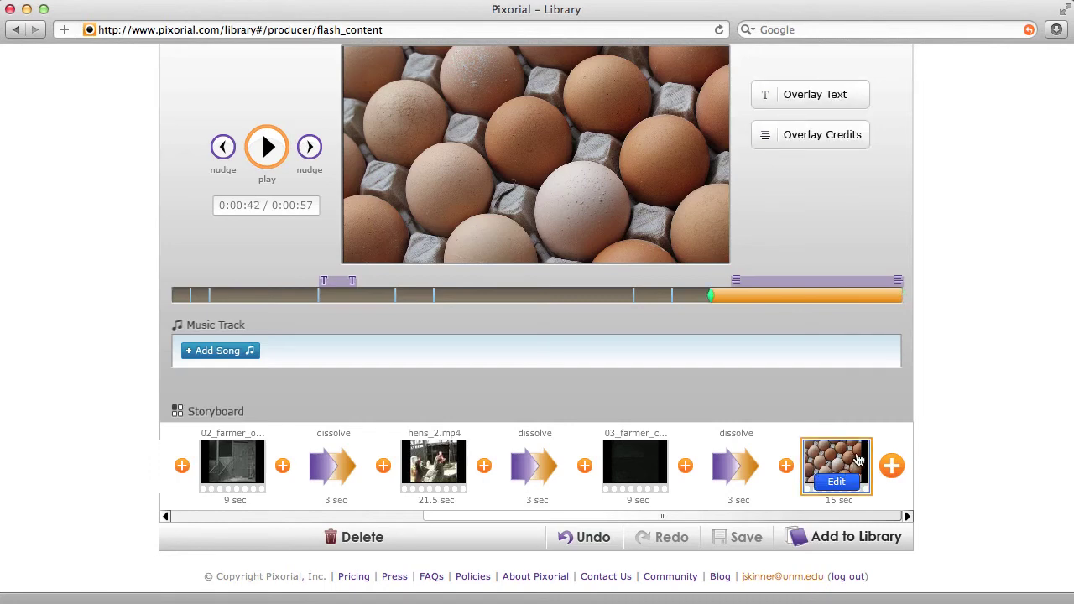
left_click(892, 466)
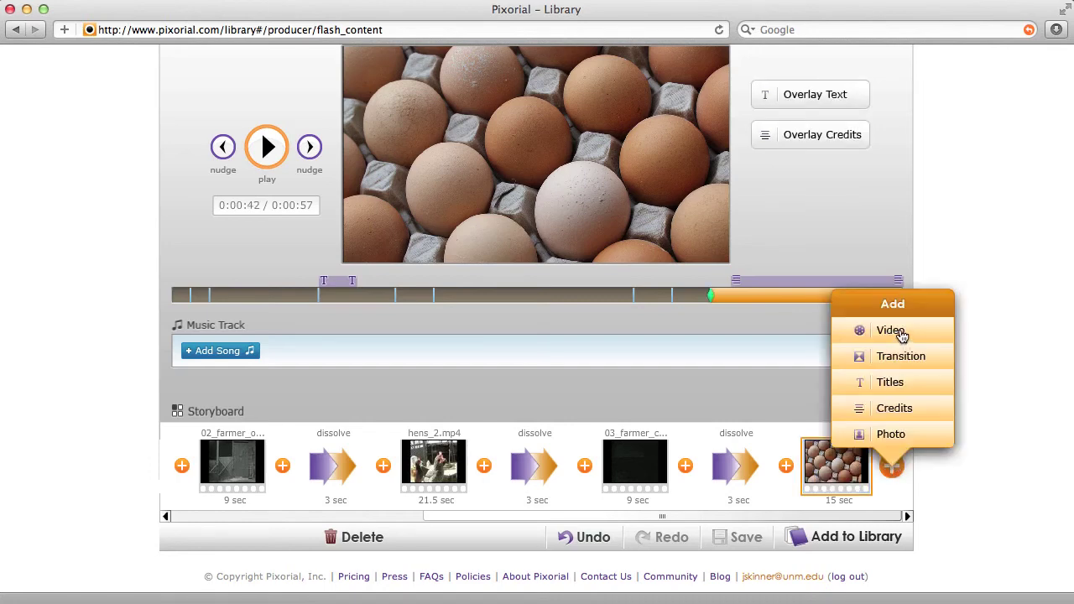
mouse_move(900, 360)
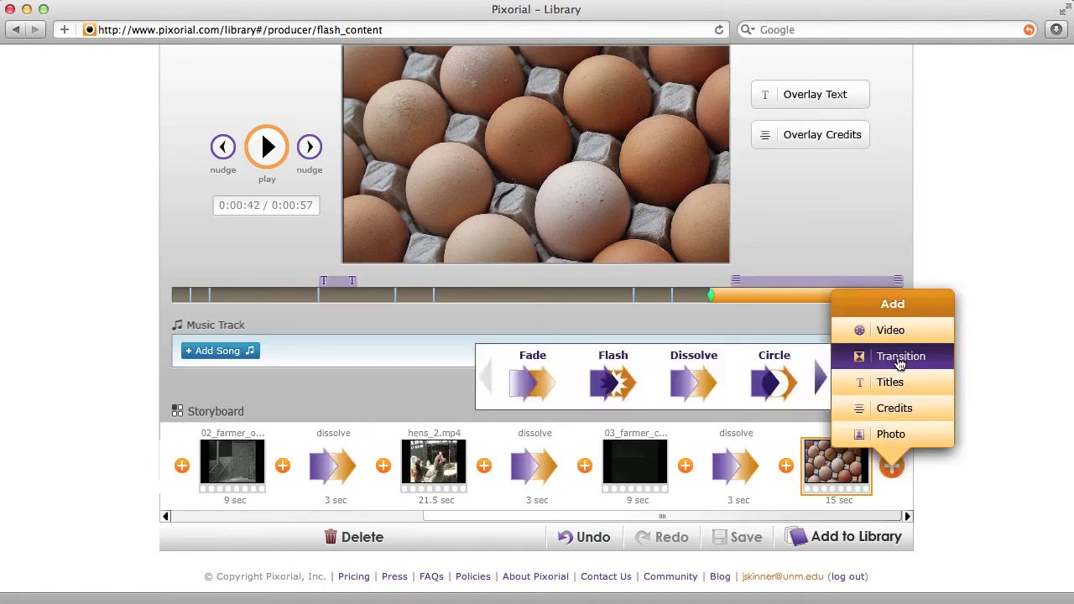
left_click(535, 385)
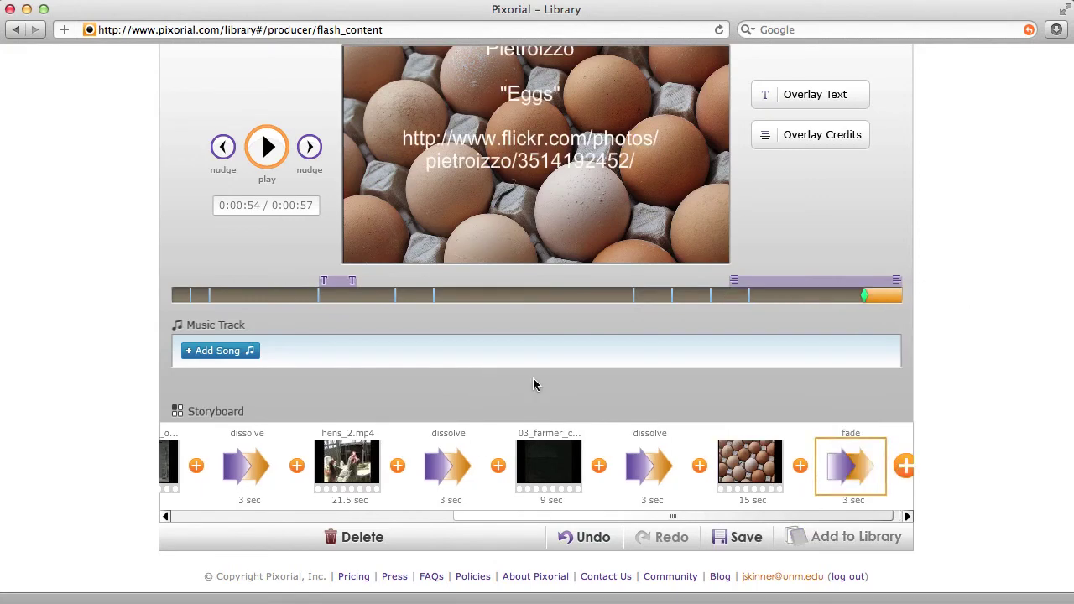
- Preview the closing fade at the end of the eggs photo
left_click(767, 472)
left_click_drag(710, 293, 860, 300)
key("space")
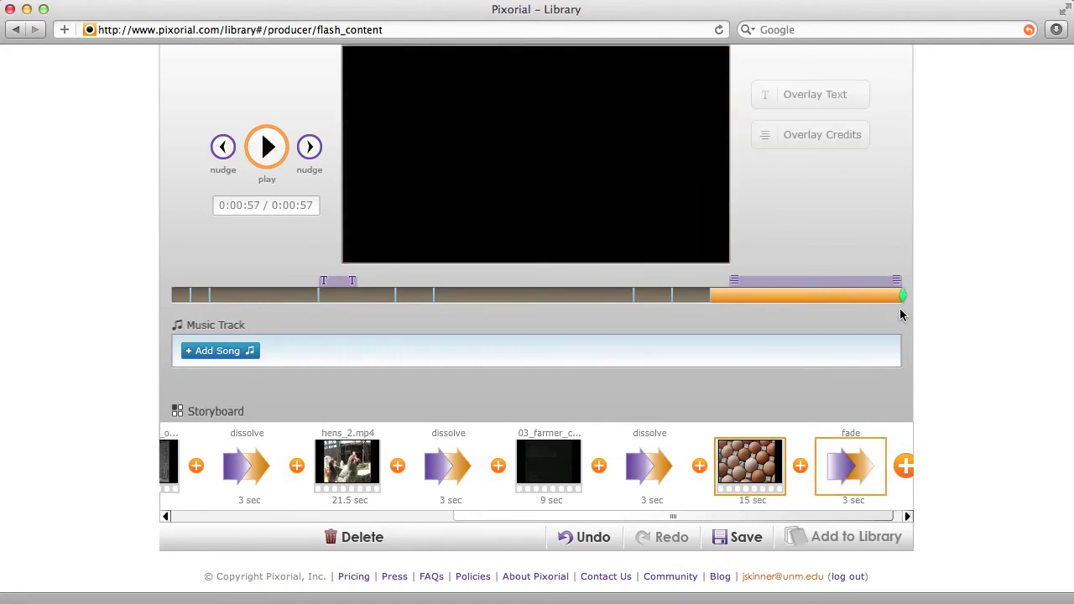
- Review the first storyboard items in order, from the opening title through the farmer-opens-door clip
scroll(987, 351, "up", 3)
scroll(987, 351, "down", 2)
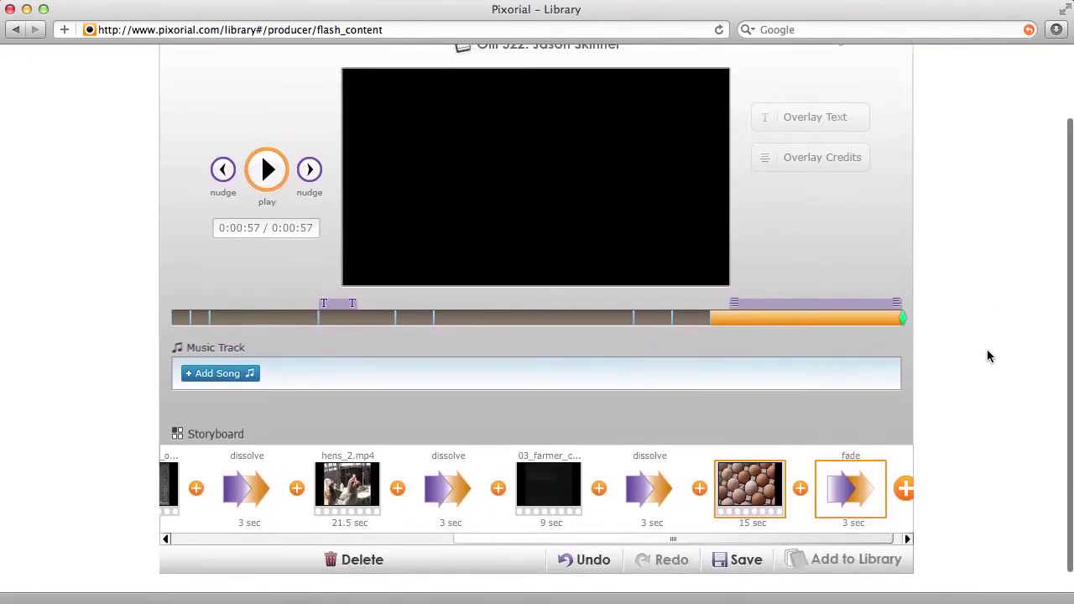
left_click_drag(664, 538, 311, 546)
mouse_move(256, 486)
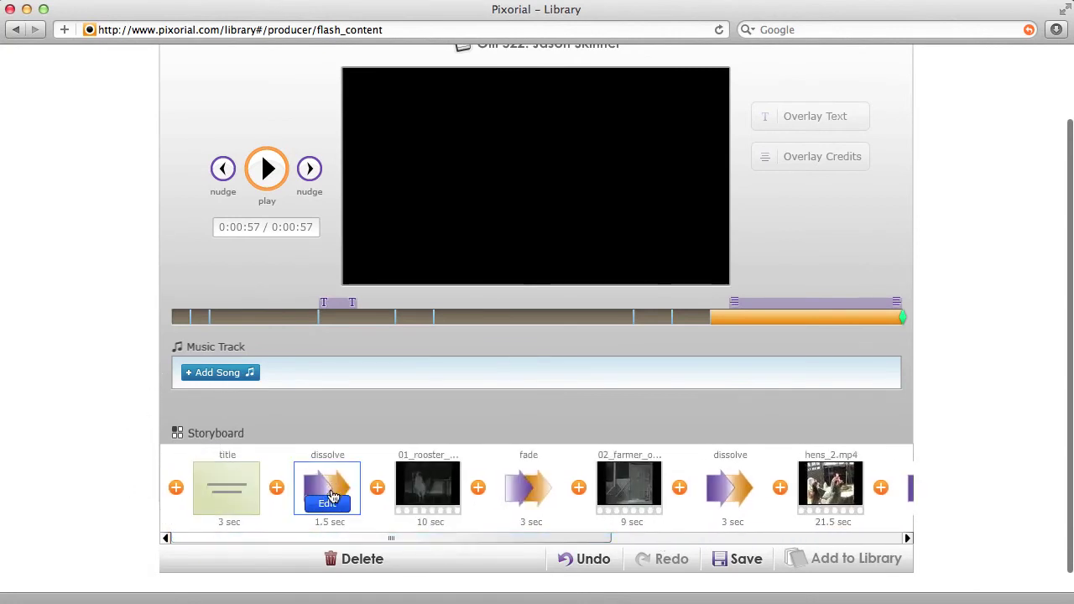
mouse_move(312, 501)
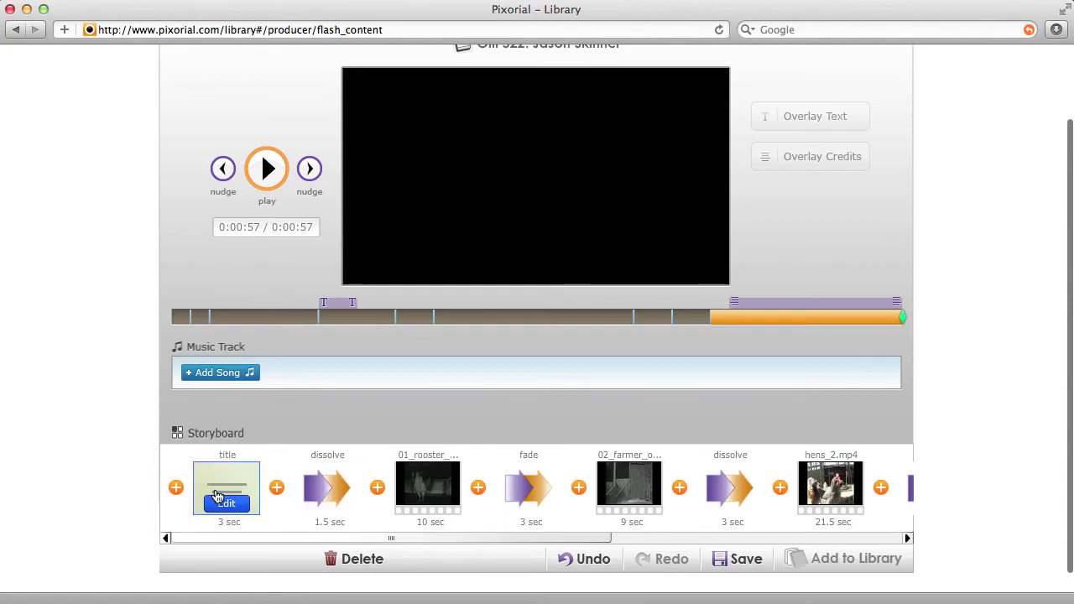
left_click(232, 480)
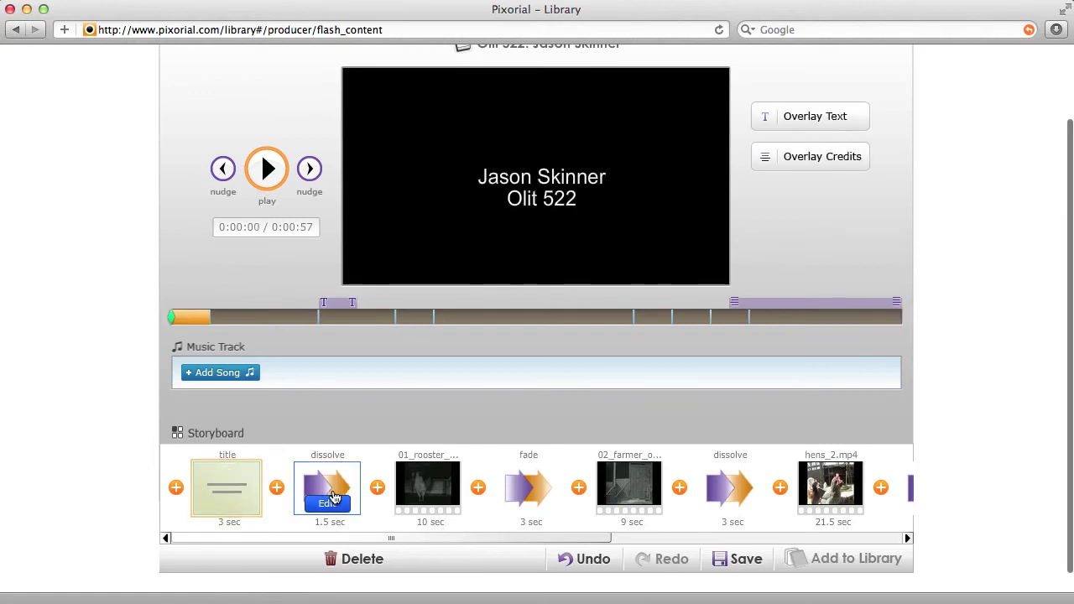
mouse_move(333, 486)
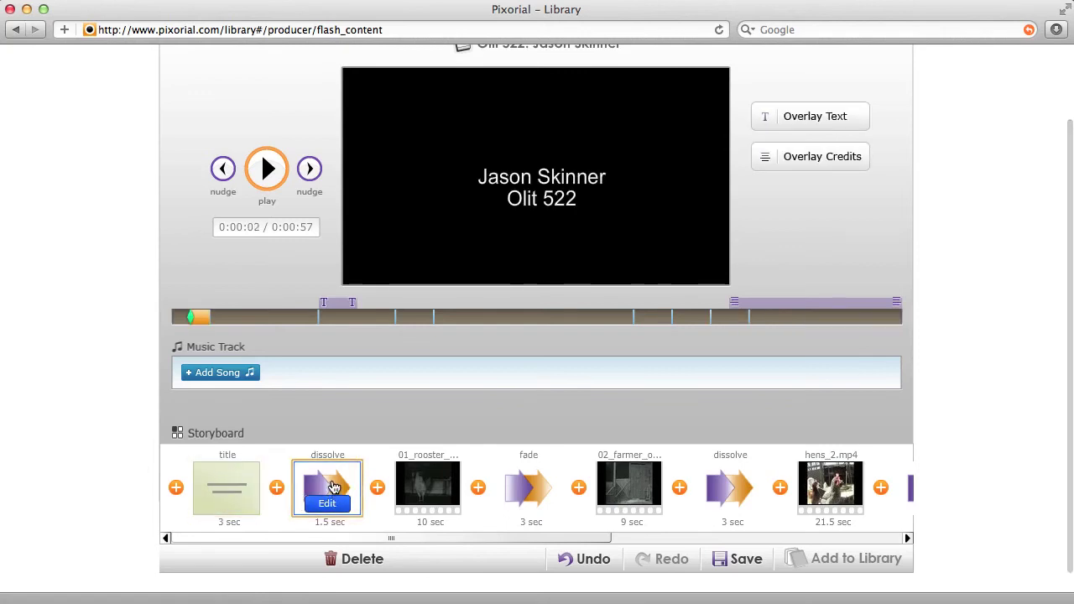
left_click(428, 485)
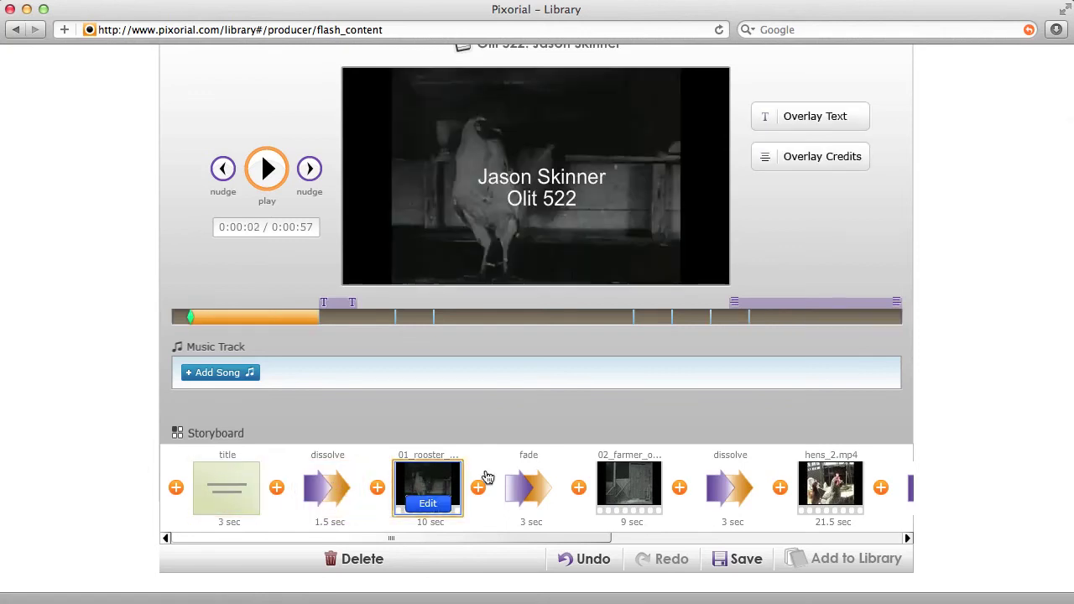
left_click(536, 483)
left_click(629, 491)
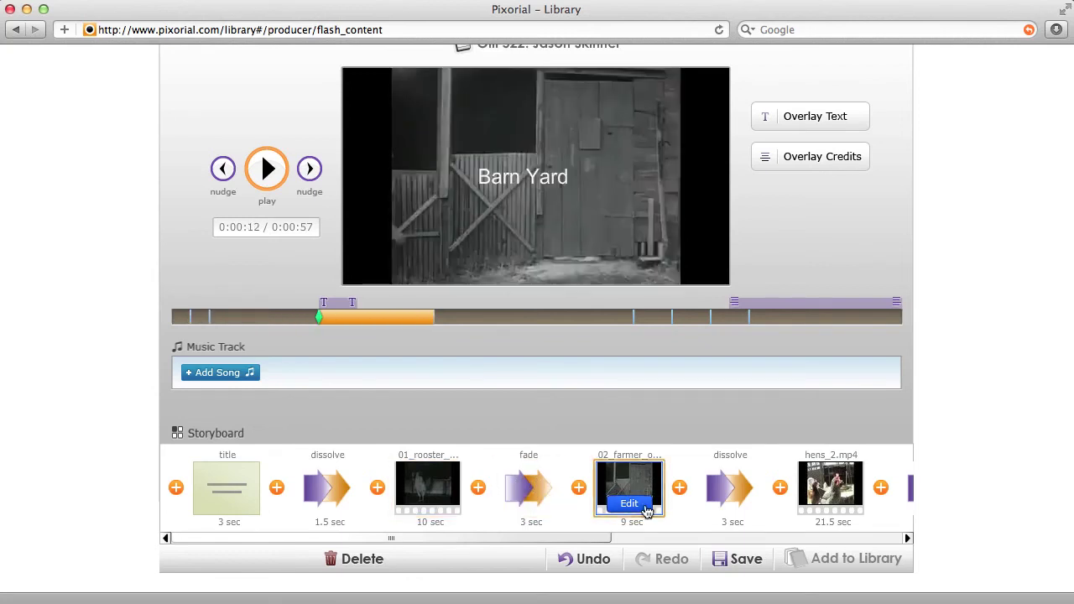
- Review the remaining storyboard items, from the hens_2.mp4 clip through the farmer-closes-door clip to the eggs photo
left_click_drag(599, 537, 762, 532)
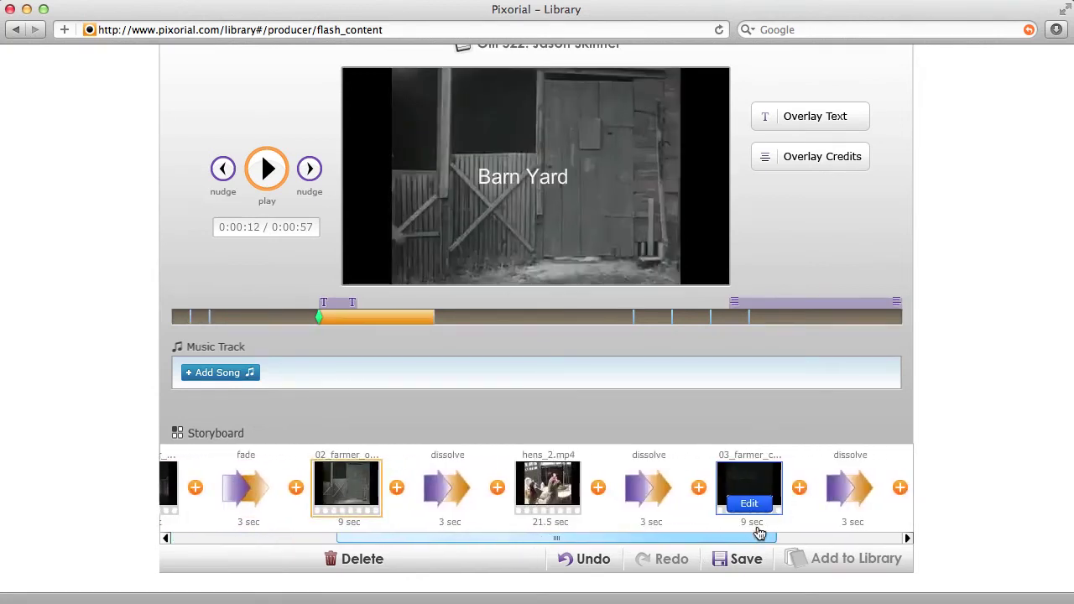
left_click(583, 493)
left_click(743, 492)
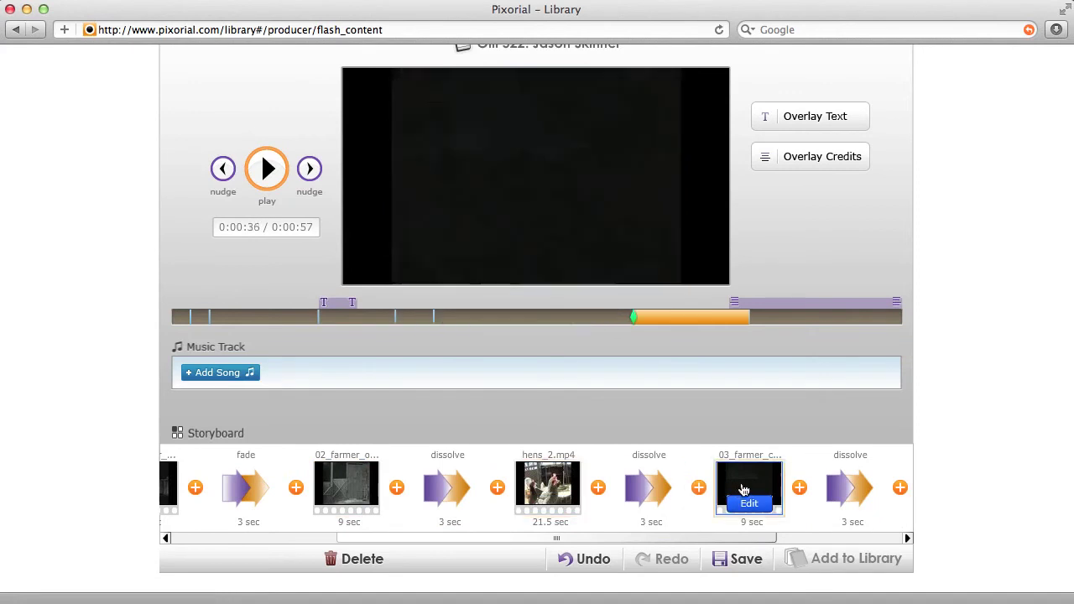
left_click_drag(753, 538, 865, 539)
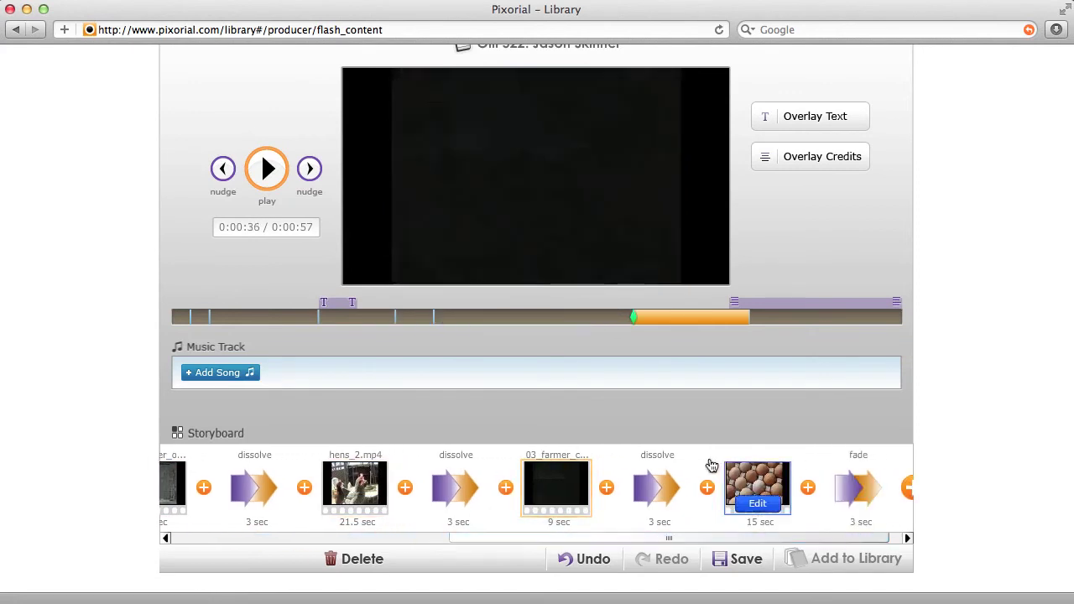
left_click(761, 486)
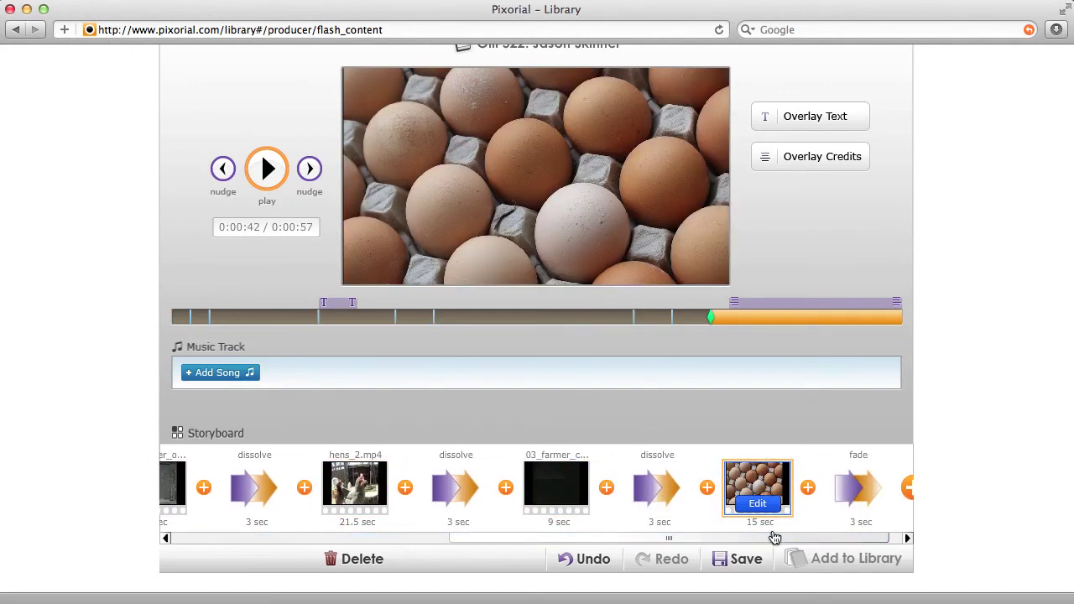
left_click_drag(760, 539, 779, 545)
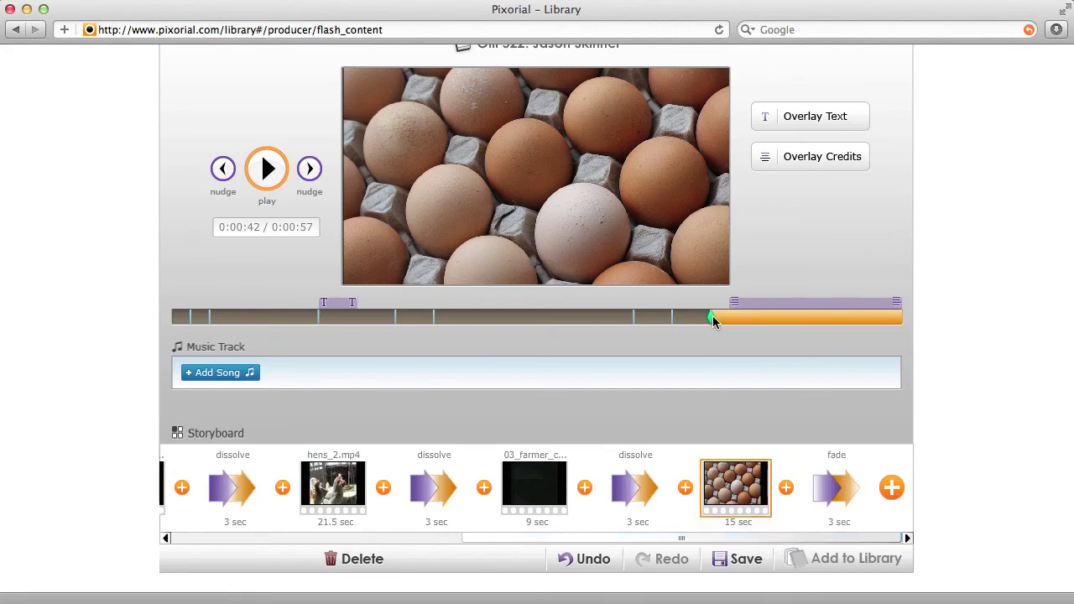
- Scrub through the credits and the closing fade, and save the production
left_click_drag(712, 319, 798, 315)
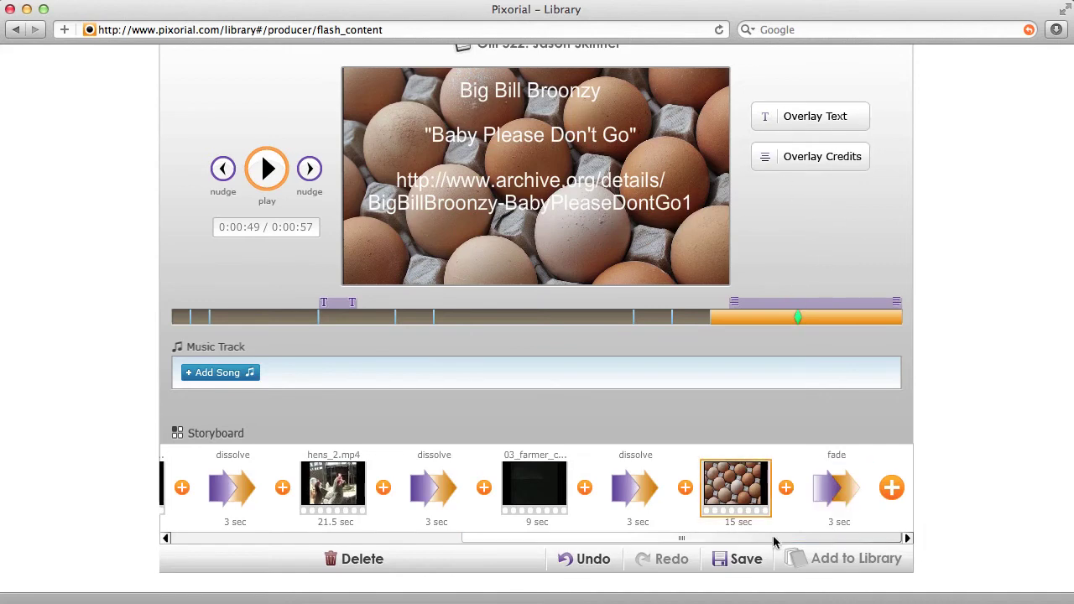
left_click(831, 485)
left_click_drag(861, 317, 916, 328)
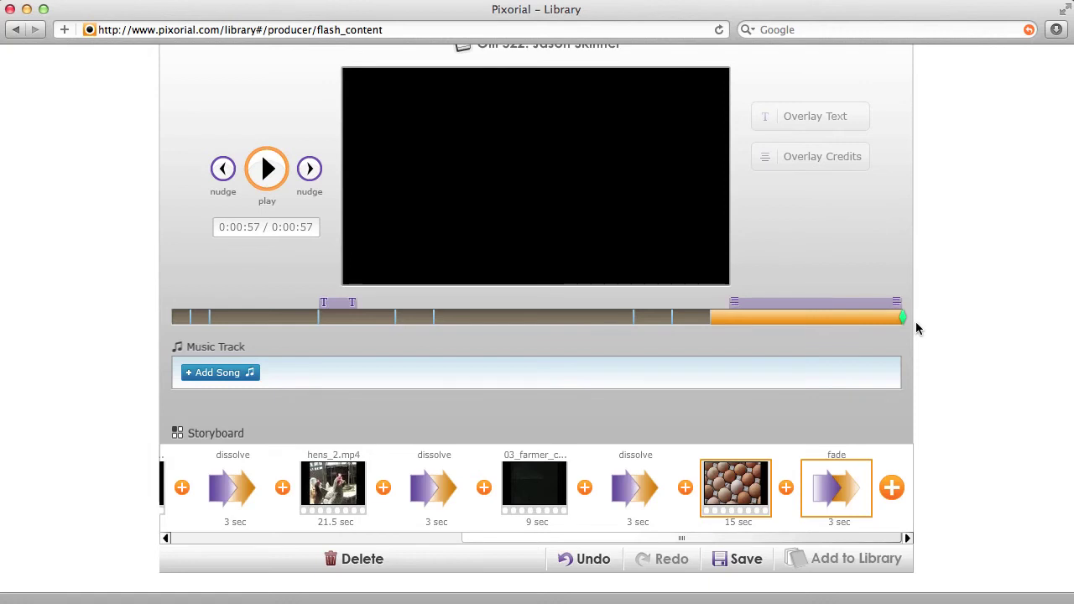
left_click(738, 559)
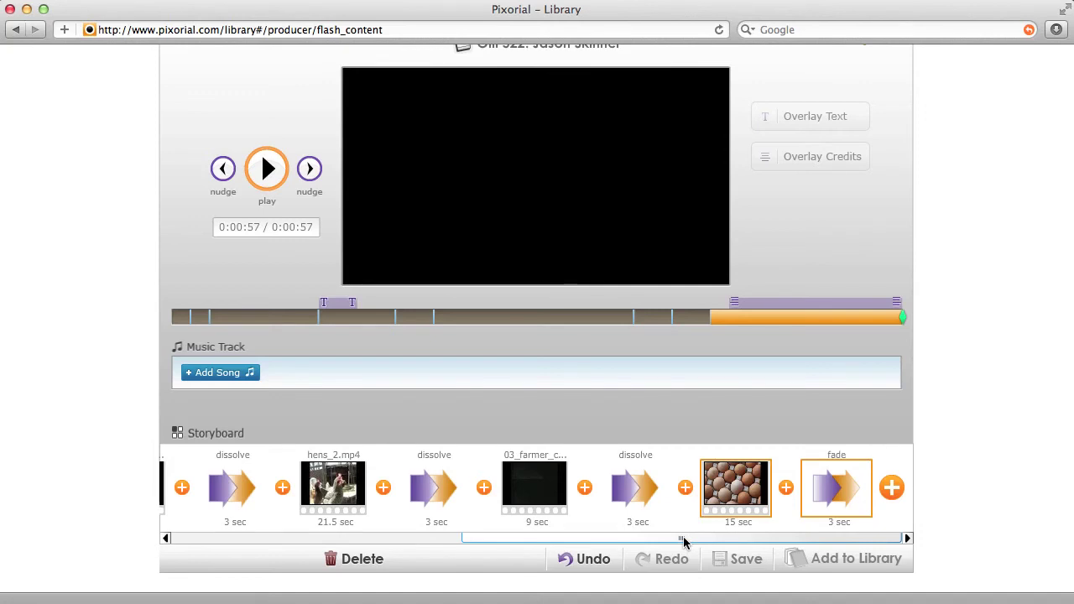
- Upload BigBillBroonzy-BabyPleaseDontGo.mp3 and add it as the production's music track
left_click_drag(684, 539, 391, 538)
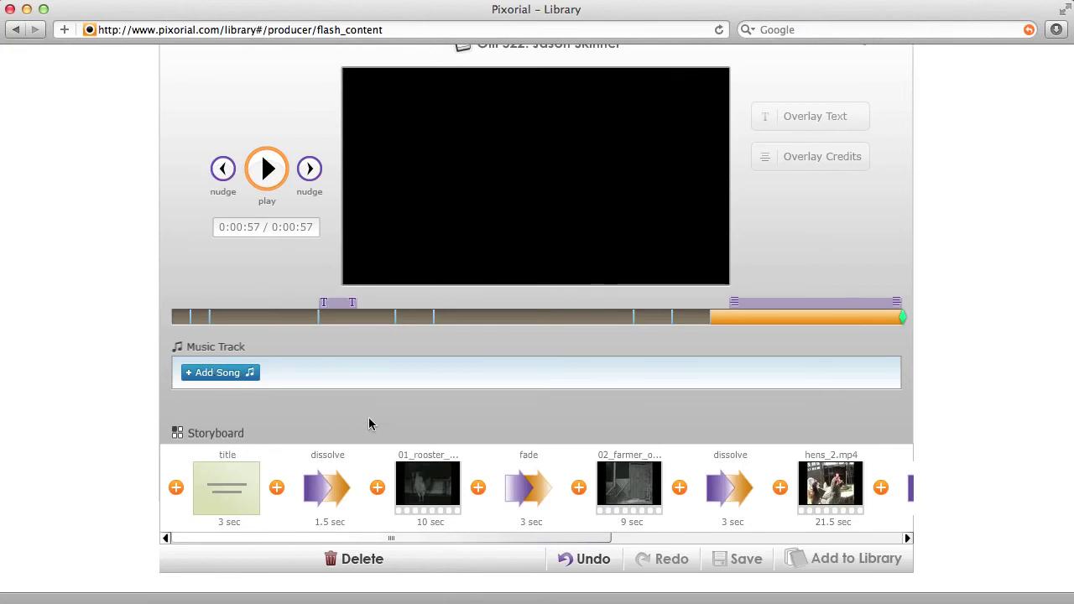
left_click(226, 374)
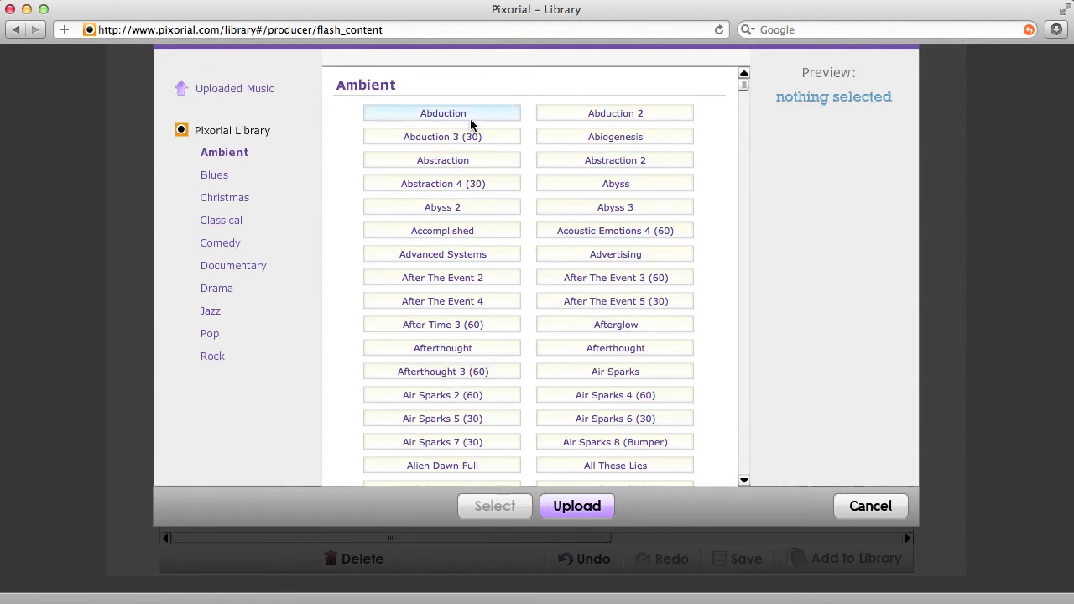
left_click(589, 510)
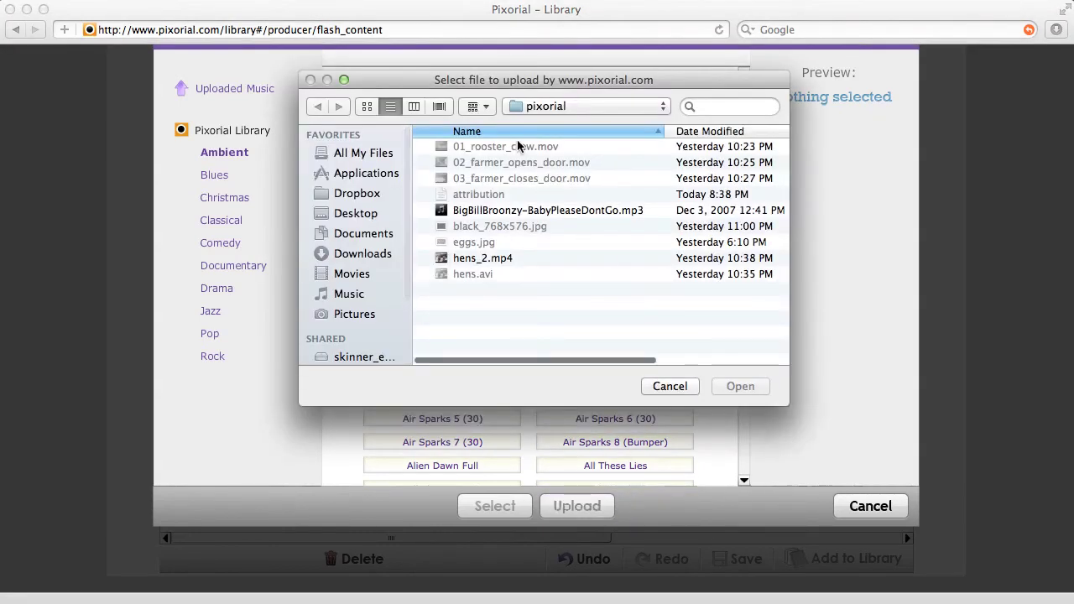
left_click(460, 213)
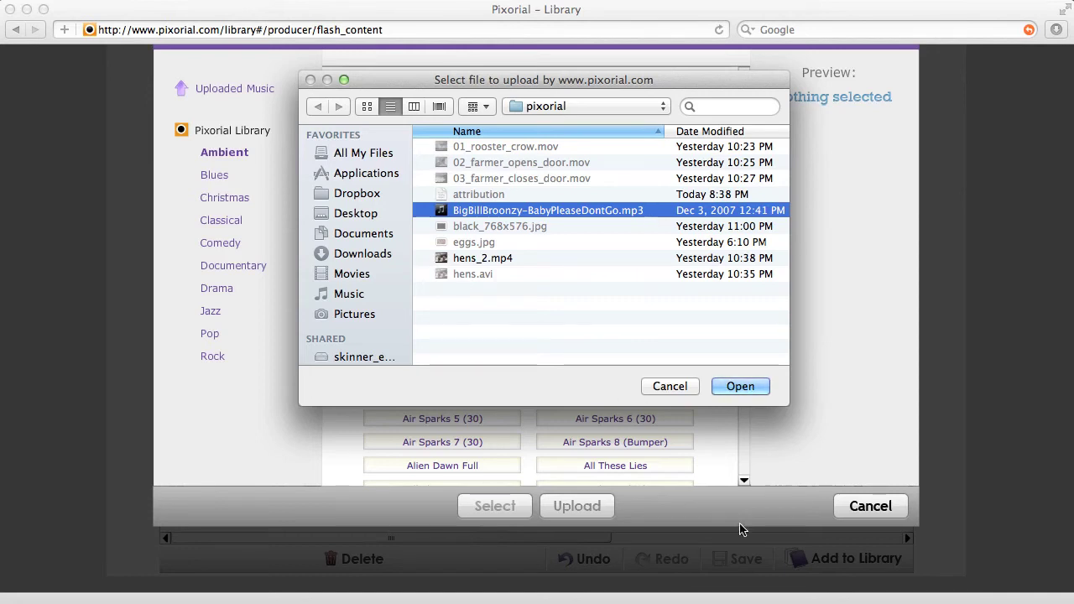
left_click(742, 390)
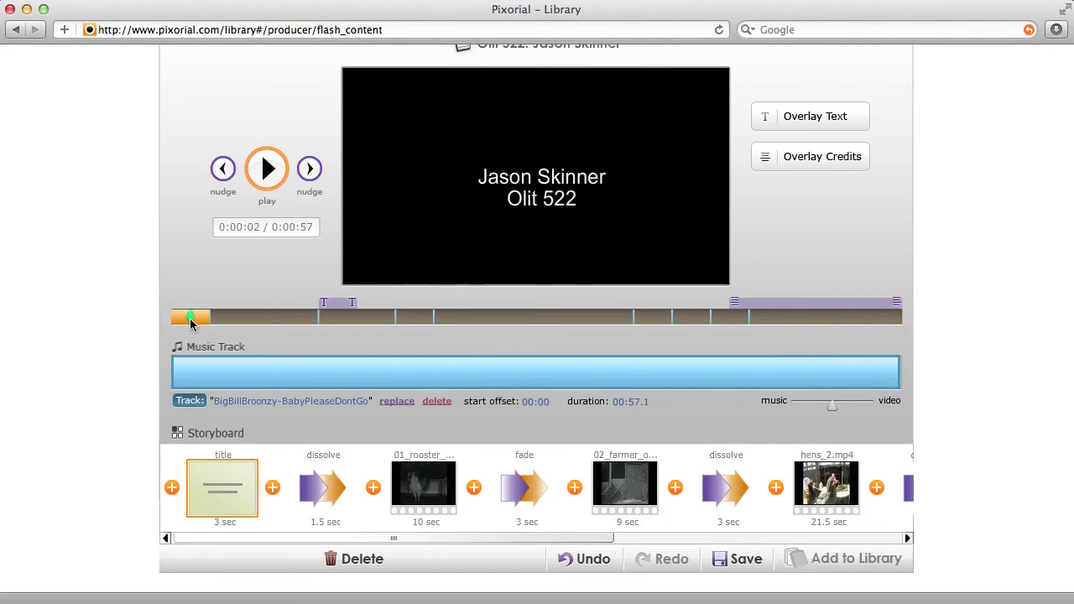
- Play the opening of the production to hear the added music, and select the music track
key("space")
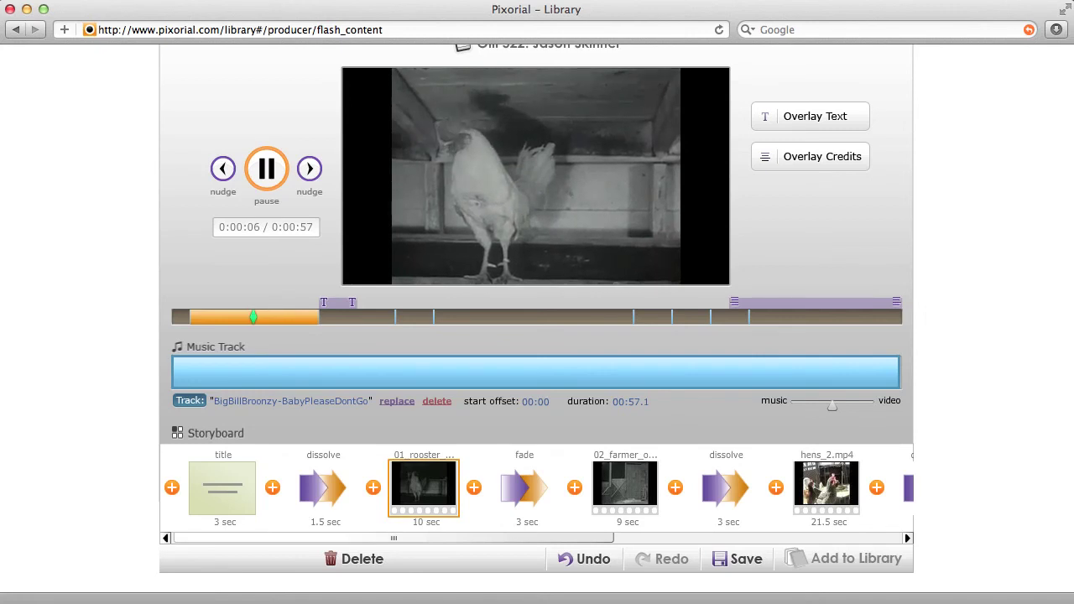
key("space")
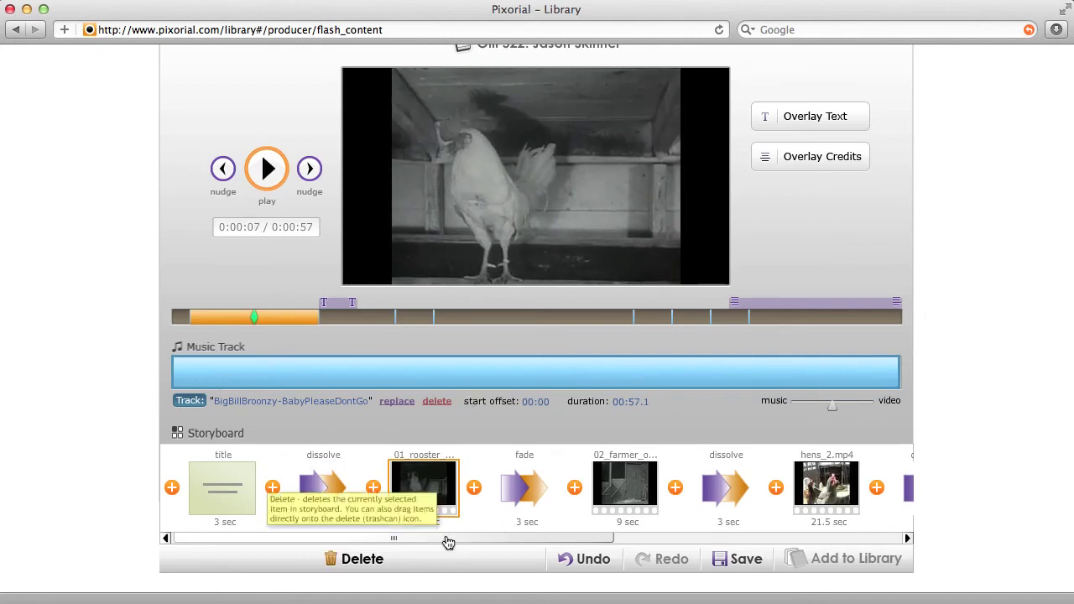
left_click_drag(449, 538, 382, 547)
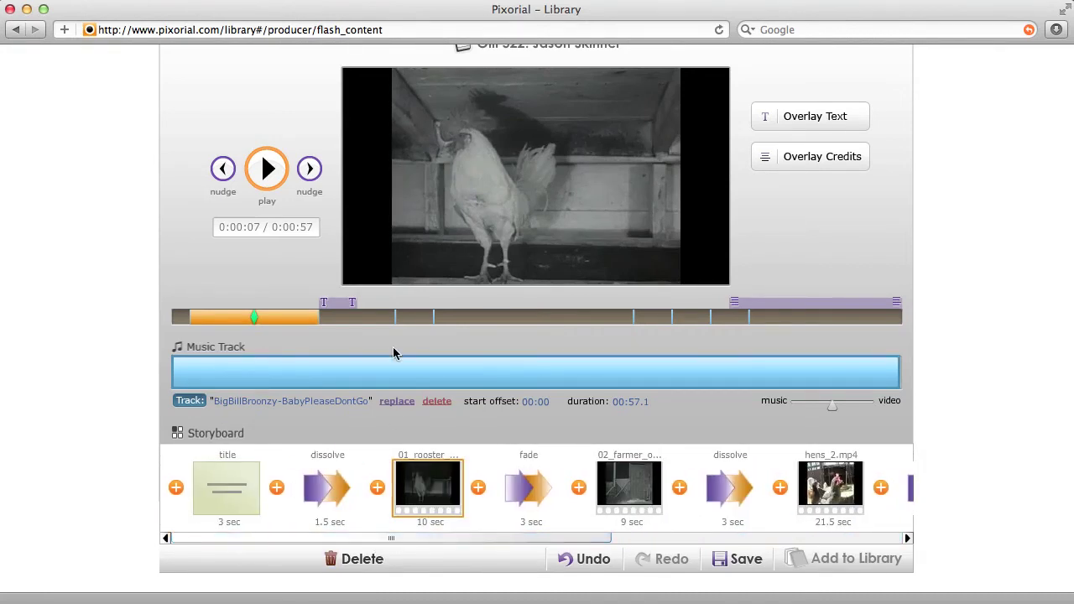
left_click(264, 378)
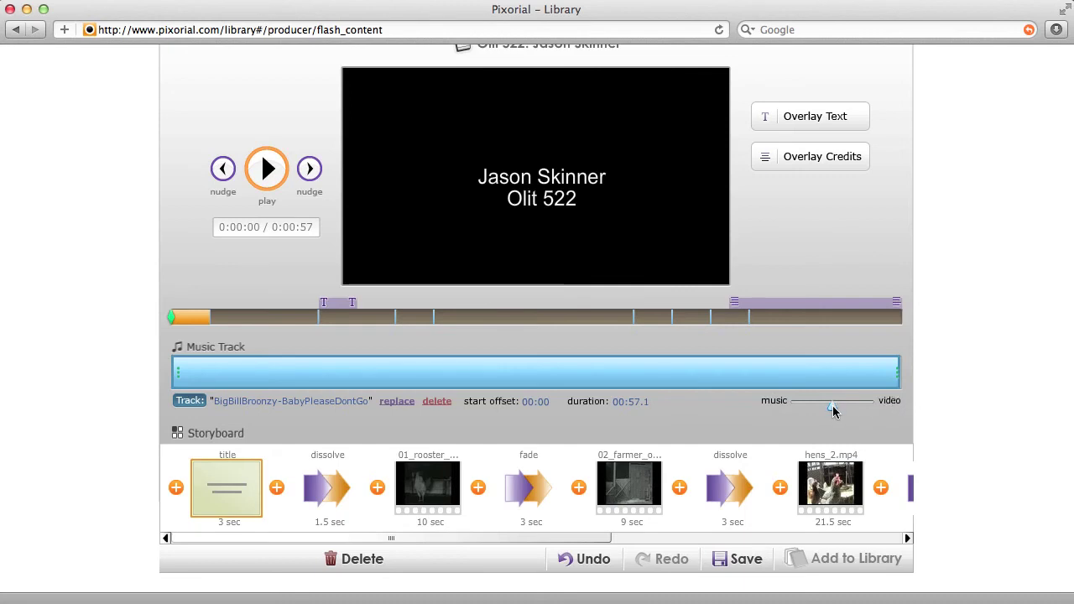
- Shift the music track's balance toward the video sound and set the track's duration to 00:04
left_click_drag(832, 408, 855, 407)
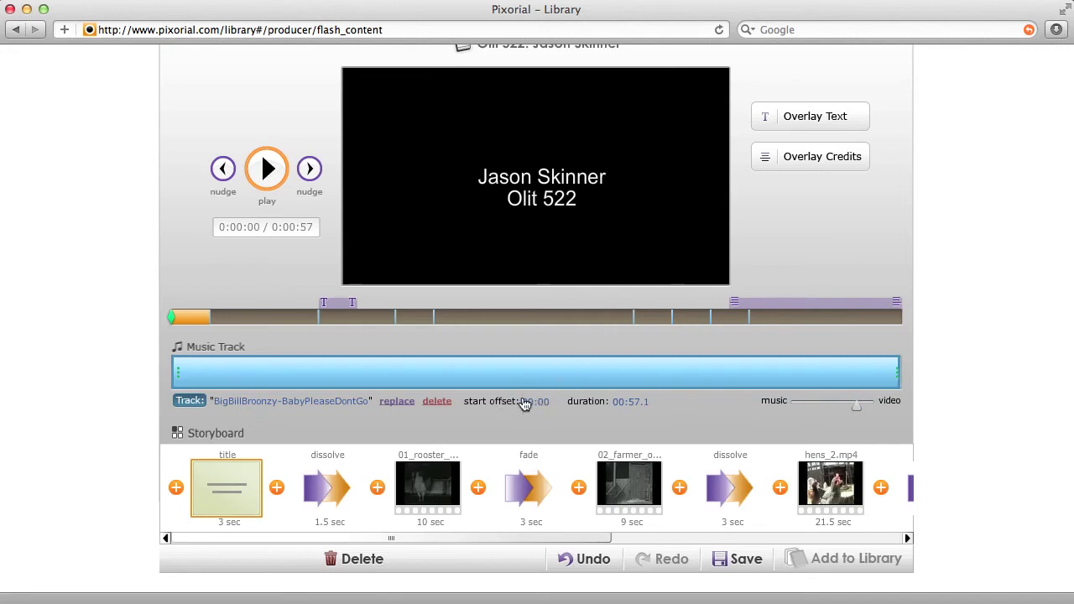
left_click(629, 402)
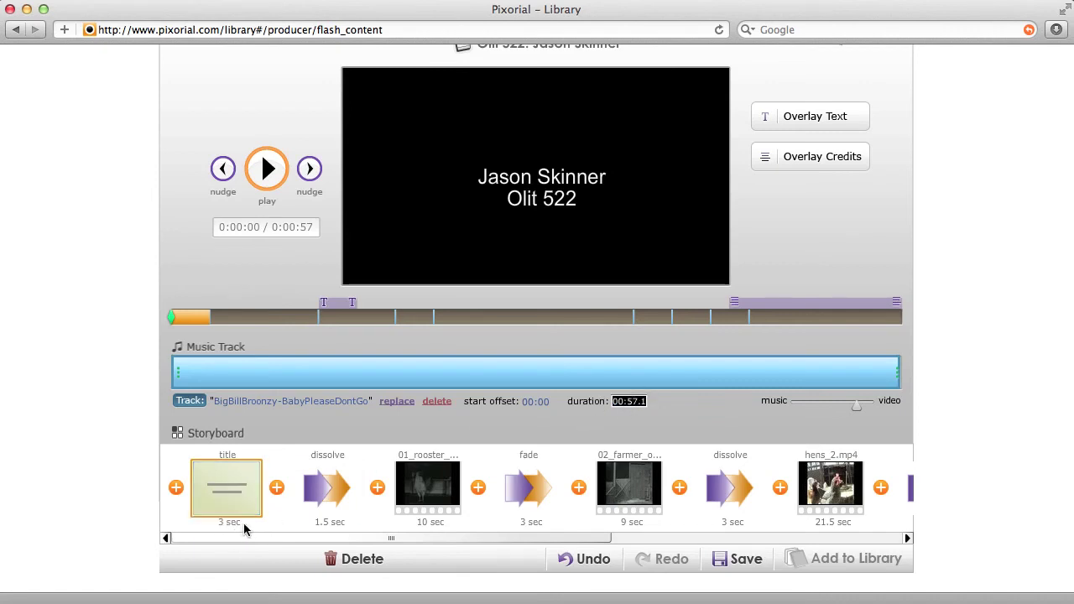
mouse_move(329, 528)
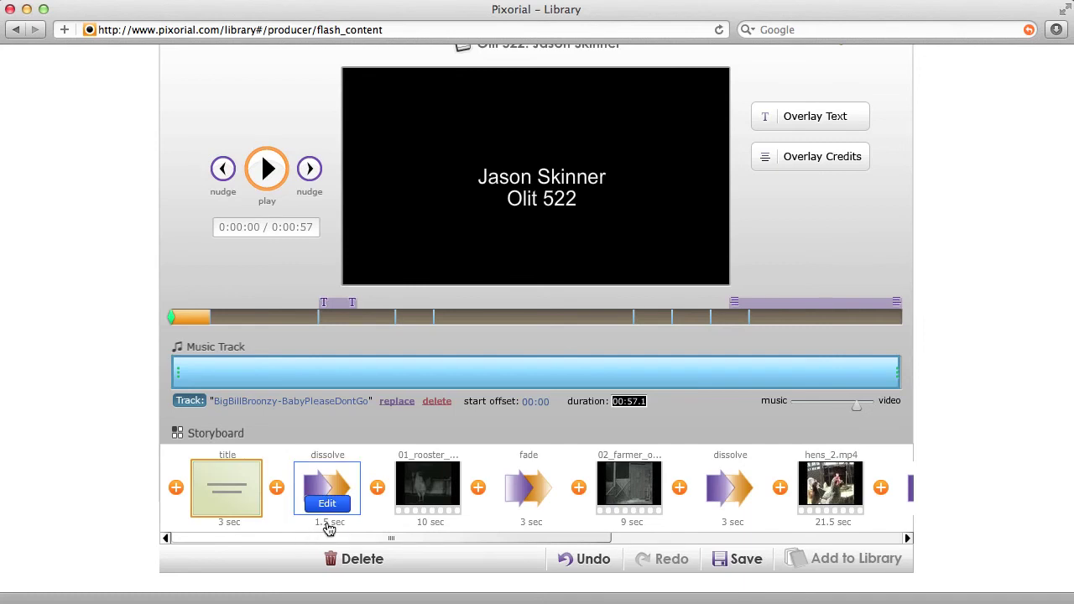
mouse_move(225, 531)
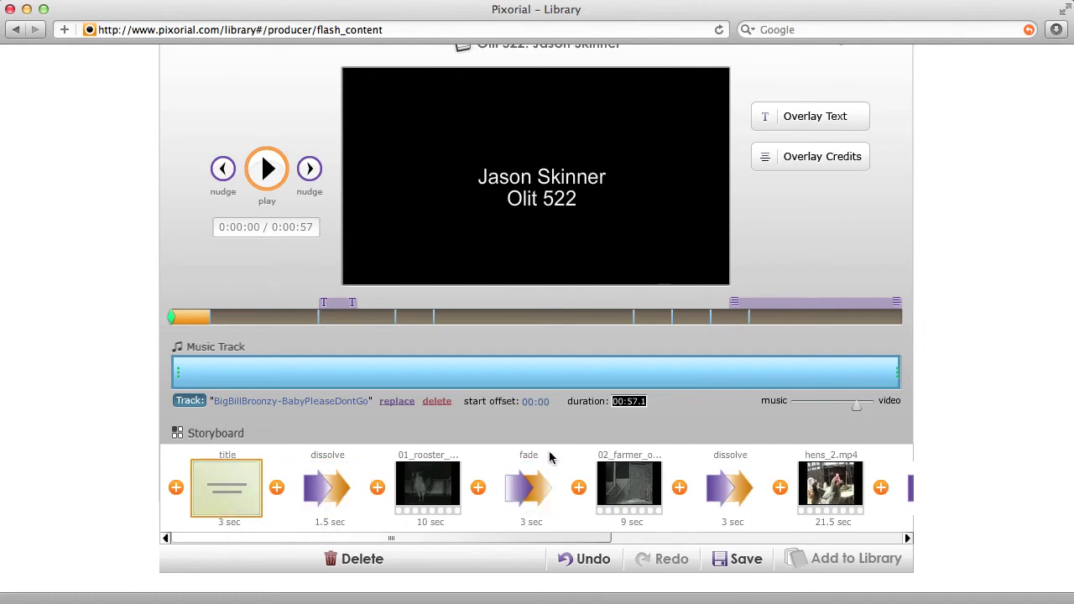
type("00:04")
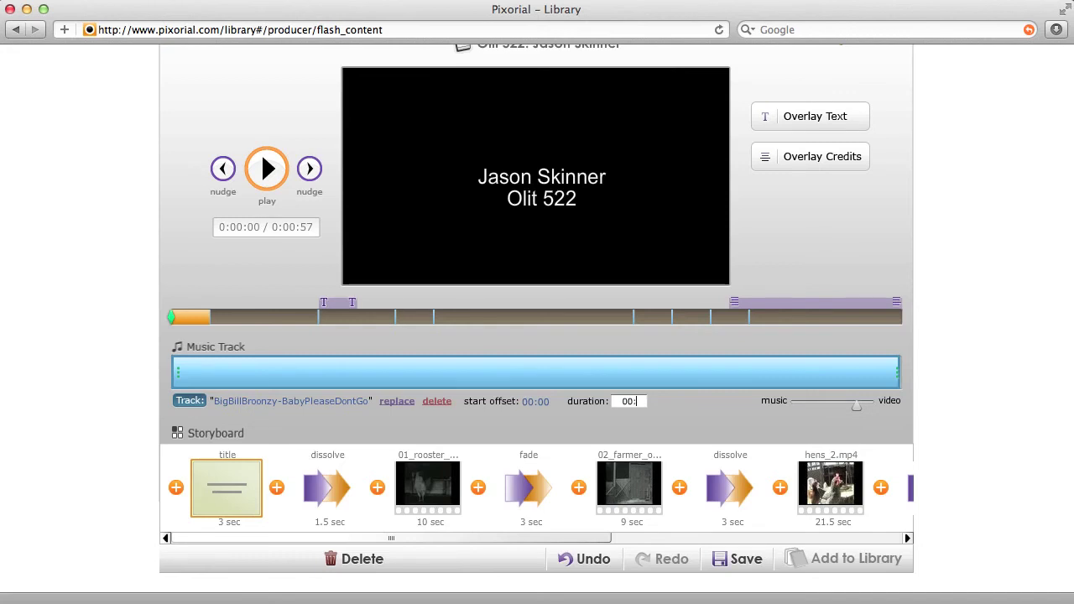
left_click(542, 404)
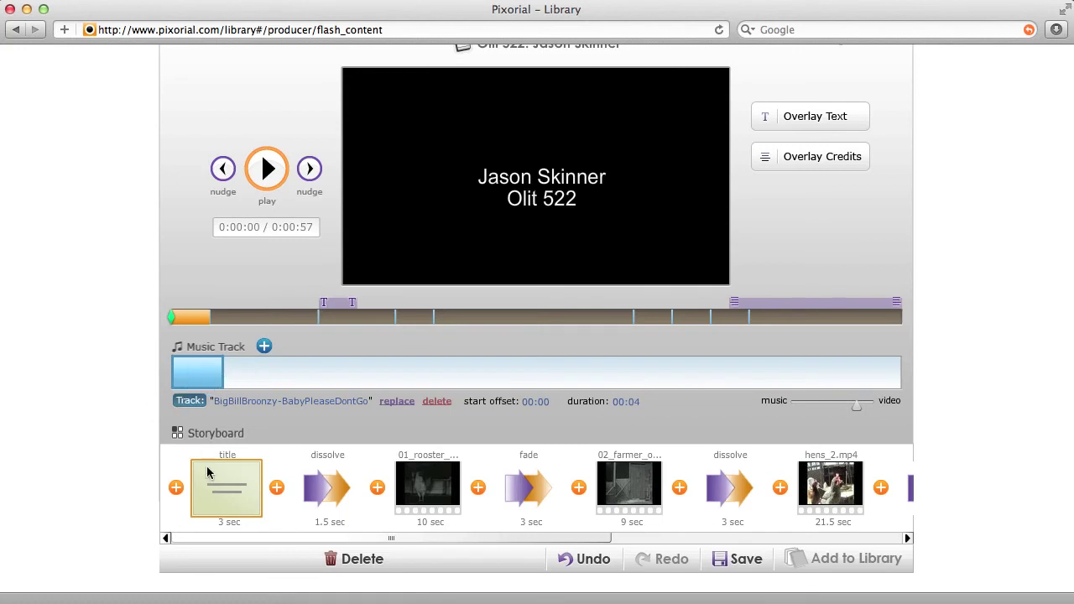
- Play the production from the opening title into the farmer-opens-door clip to hear the shortened music, and pause it
mouse_move(327, 487)
mouse_move(201, 374)
left_mouse_down()
mouse_move(340, 374)
mouse_move(396, 388)
mouse_move(206, 378)
left_mouse_up()
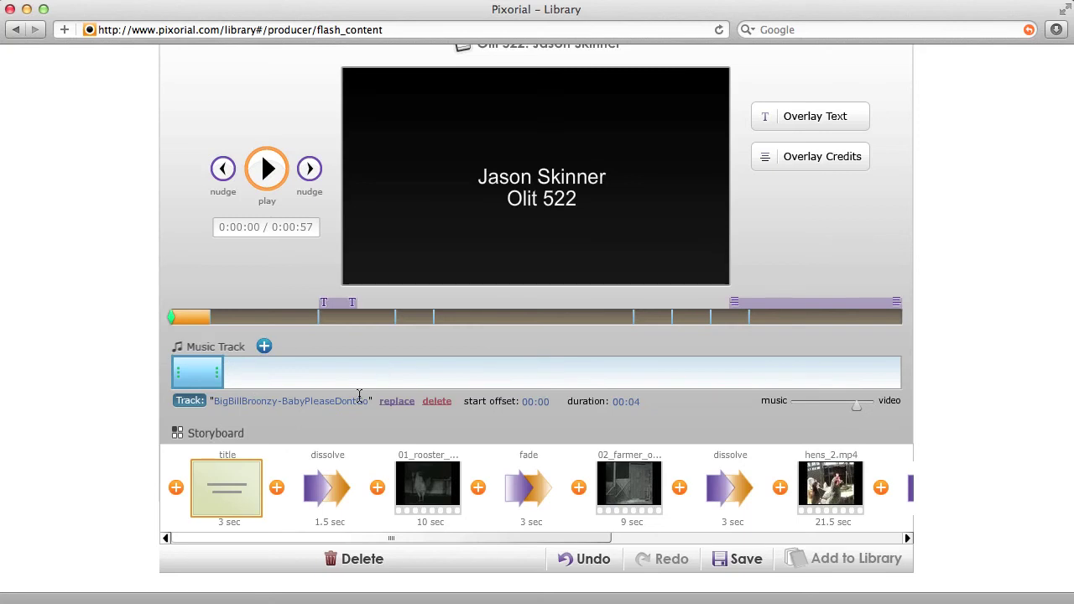
left_click_drag(209, 377, 181, 376)
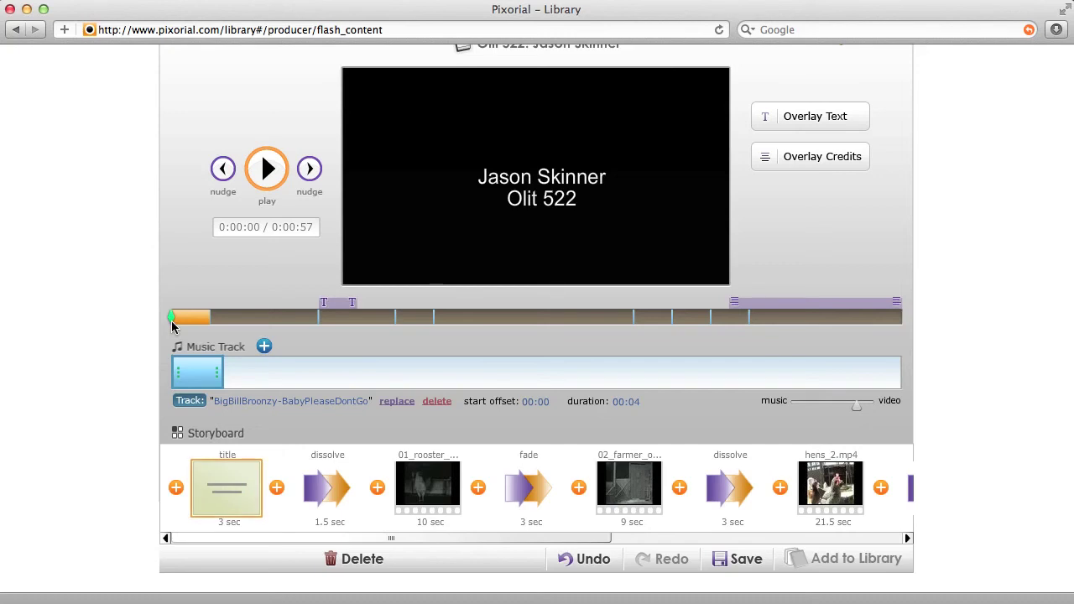
left_click(267, 169)
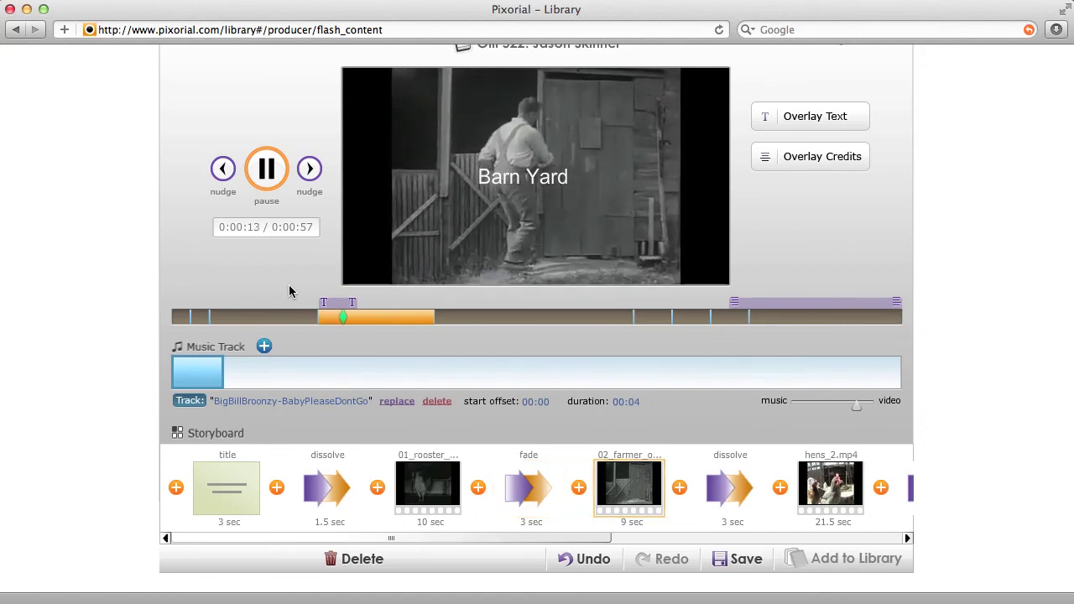
left_click(267, 170)
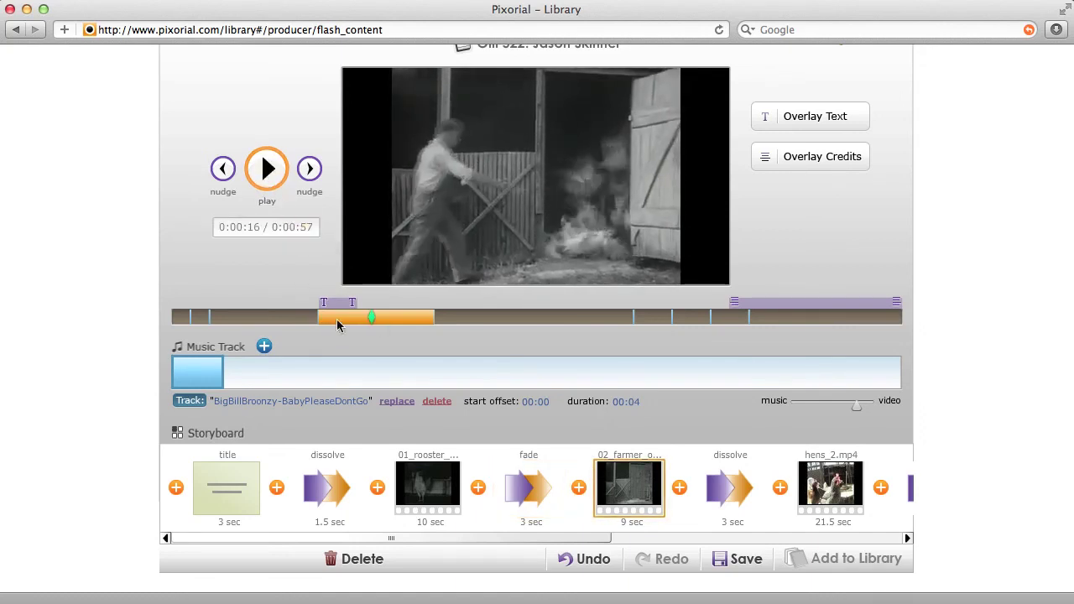
- Add the uploaded BigBillBroonzy-BabyPleaseDontGo track again as a second music clip following the first one
left_click(212, 384)
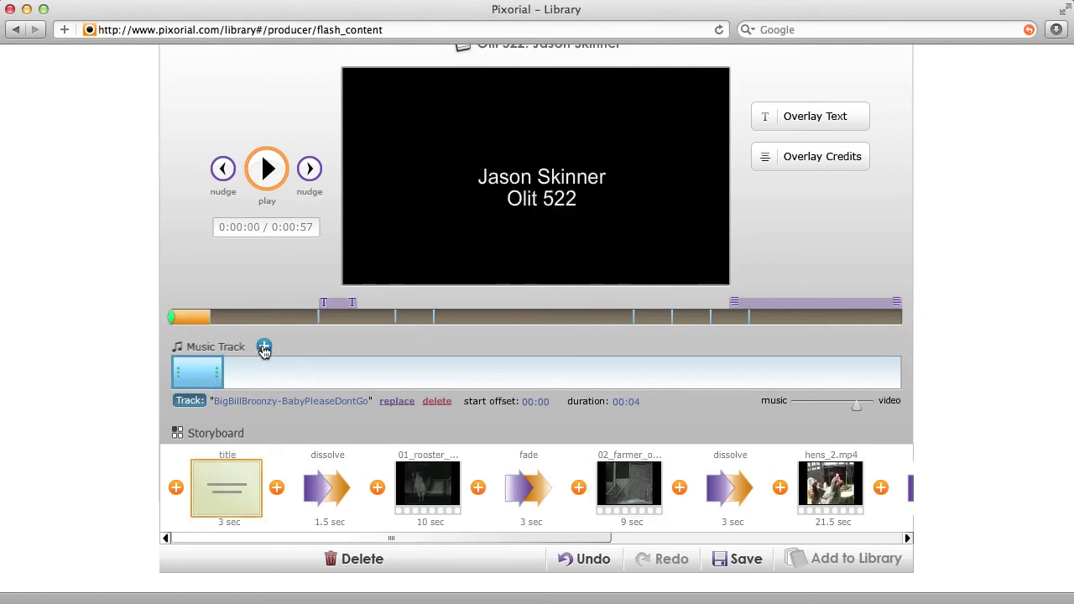
left_click(264, 349)
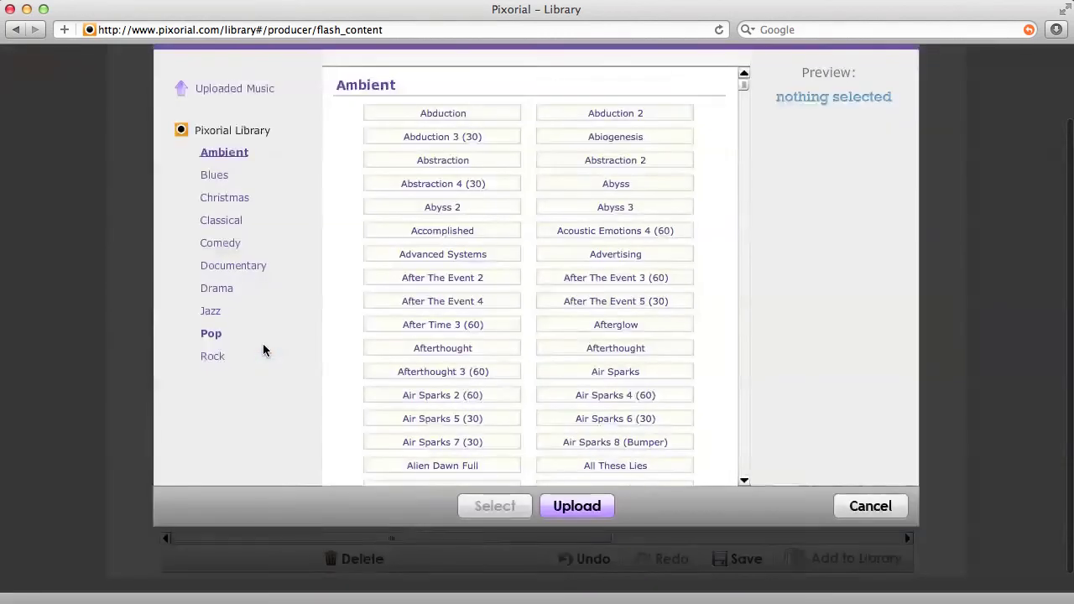
key("Escape")
left_click(264, 349)
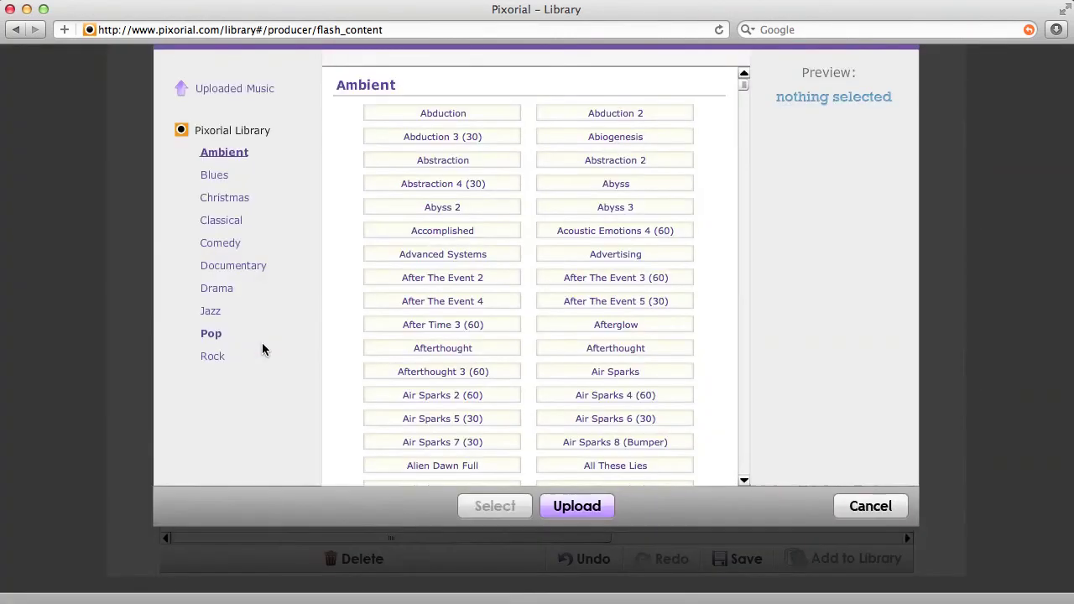
left_click(235, 89)
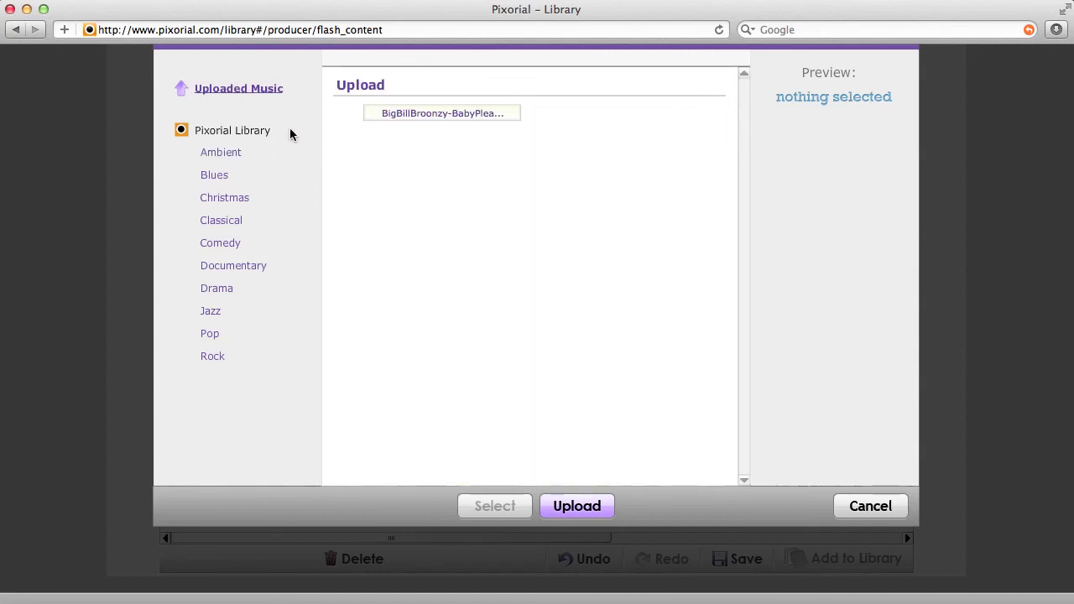
left_click(448, 114)
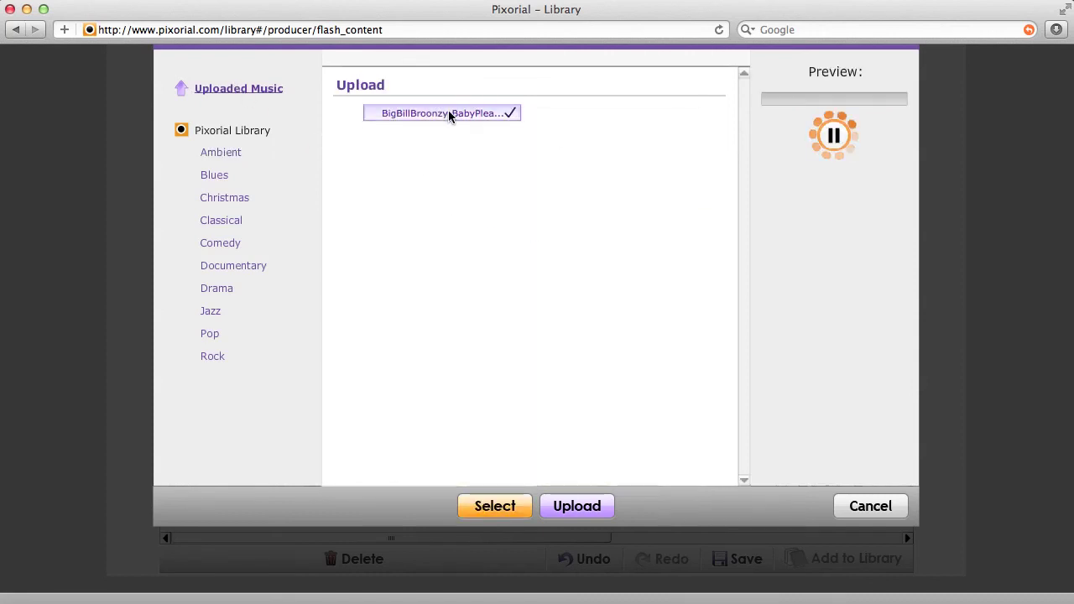
left_click(498, 508)
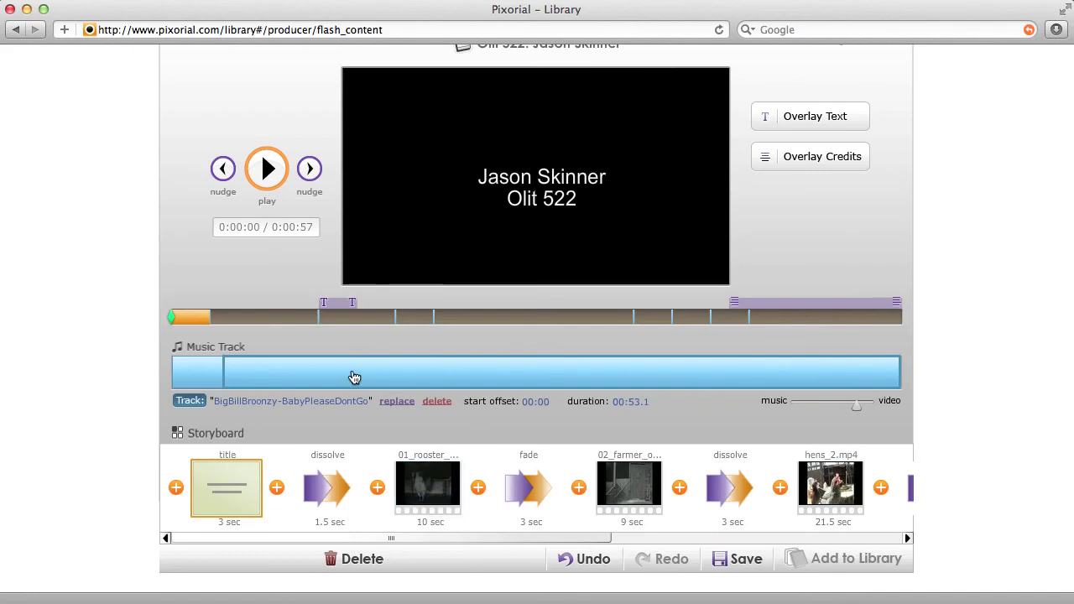
- Change the second music clip's start offset to 03:14 and move the clip to about 0:25, over hens_2.mp4
left_click(537, 402)
left_click(535, 403)
type("20")
key("Return")
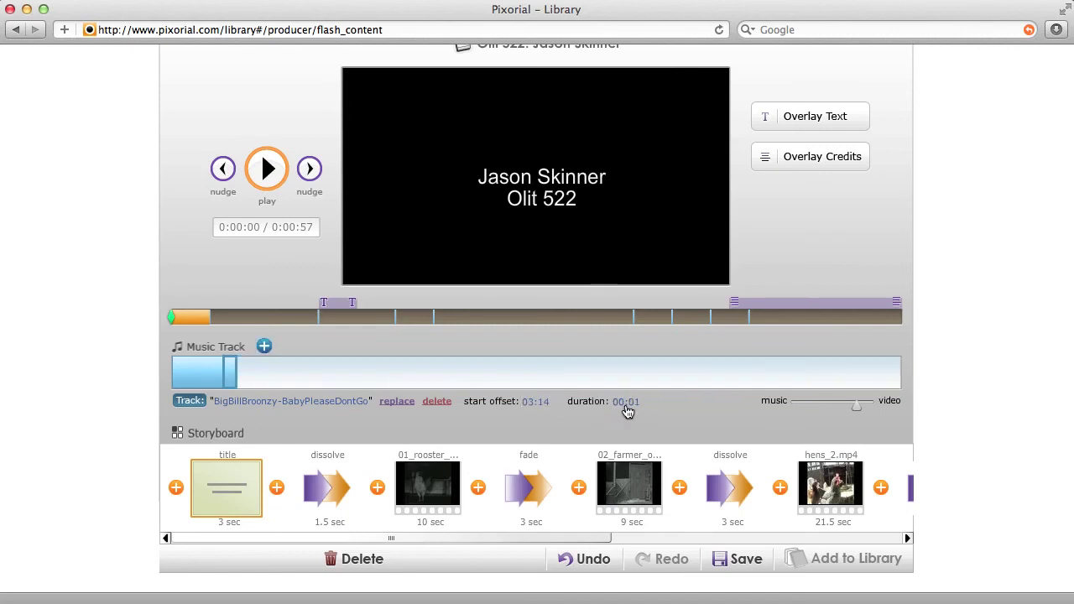
mouse_move(232, 374)
left_mouse_down()
mouse_move(312, 380)
mouse_move(506, 362)
left_mouse_up()
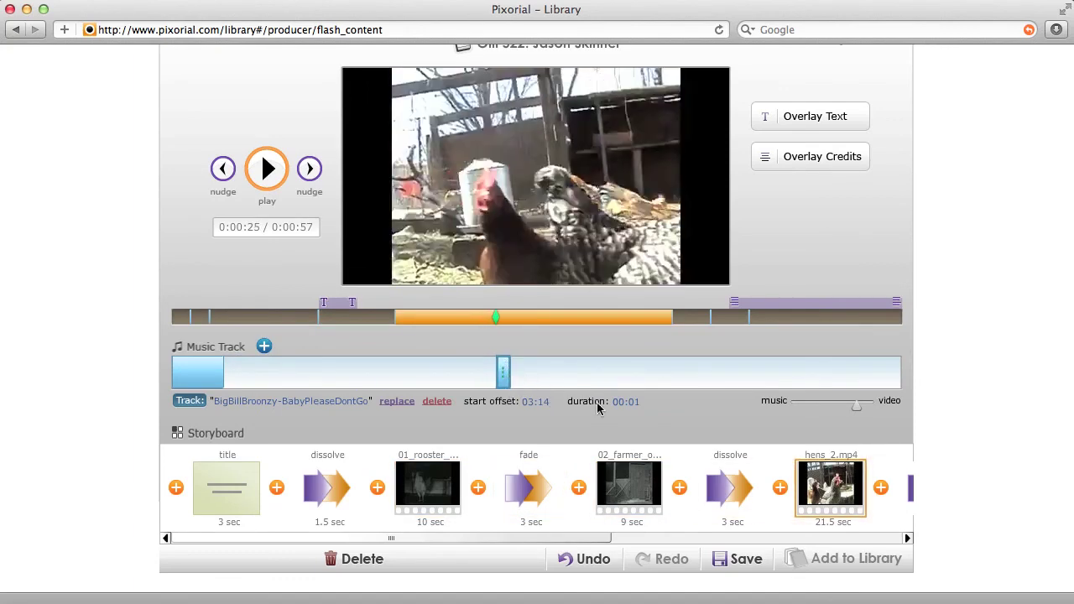
- Set the second music clip's start offset to 03:05 and its duration to 00:05
double_click(628, 403)
left_click(641, 403)
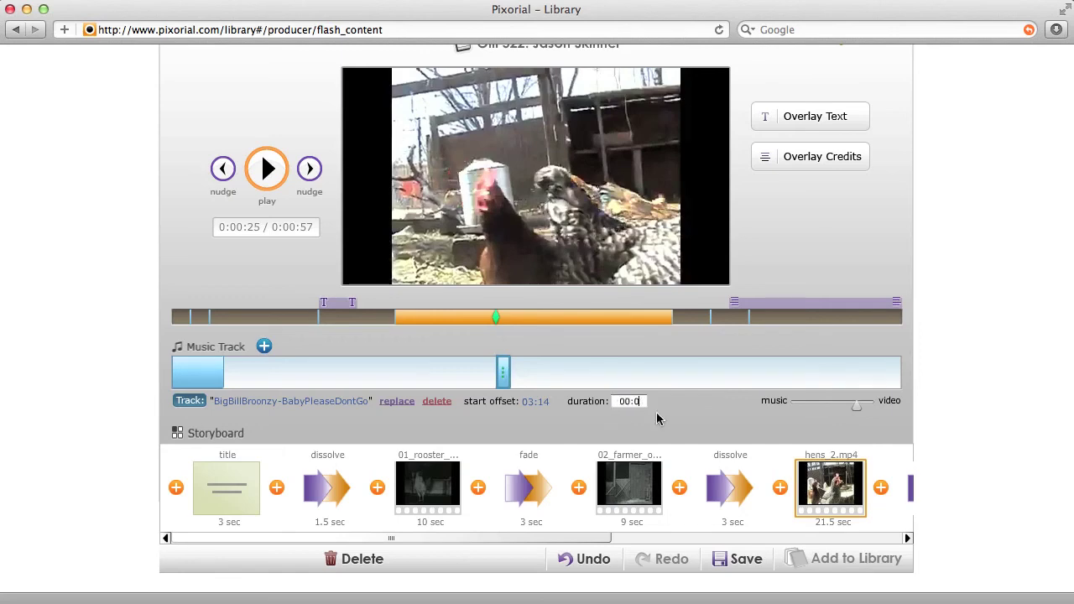
left_click(554, 411)
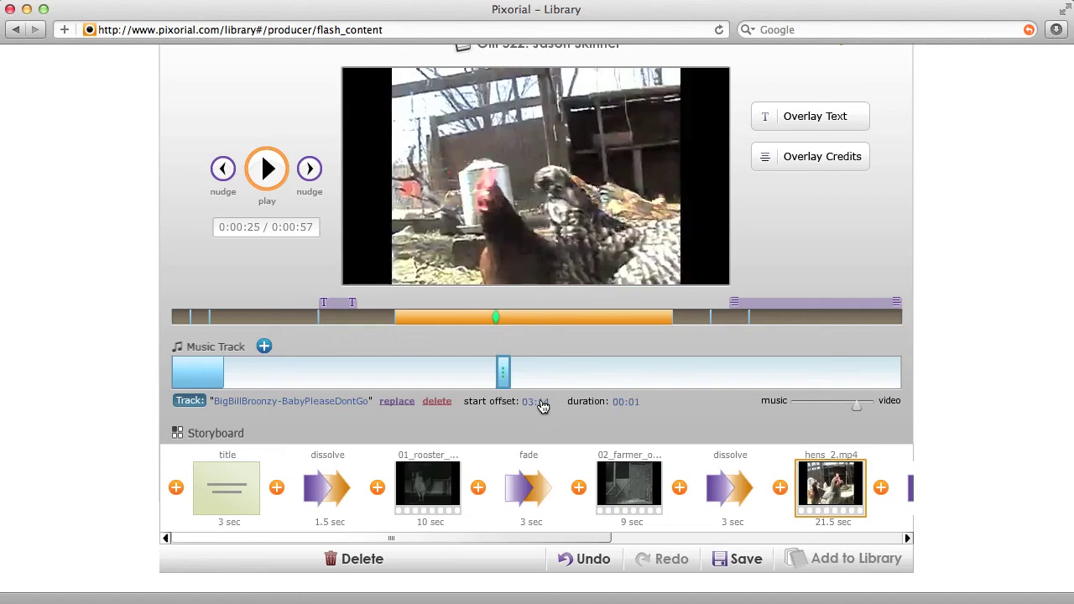
double_click(542, 404)
left_click(545, 403)
key("BackSpace")
key("BackSpace")
left_click(628, 403)
left_click(642, 402)
type("5")
key("Return")
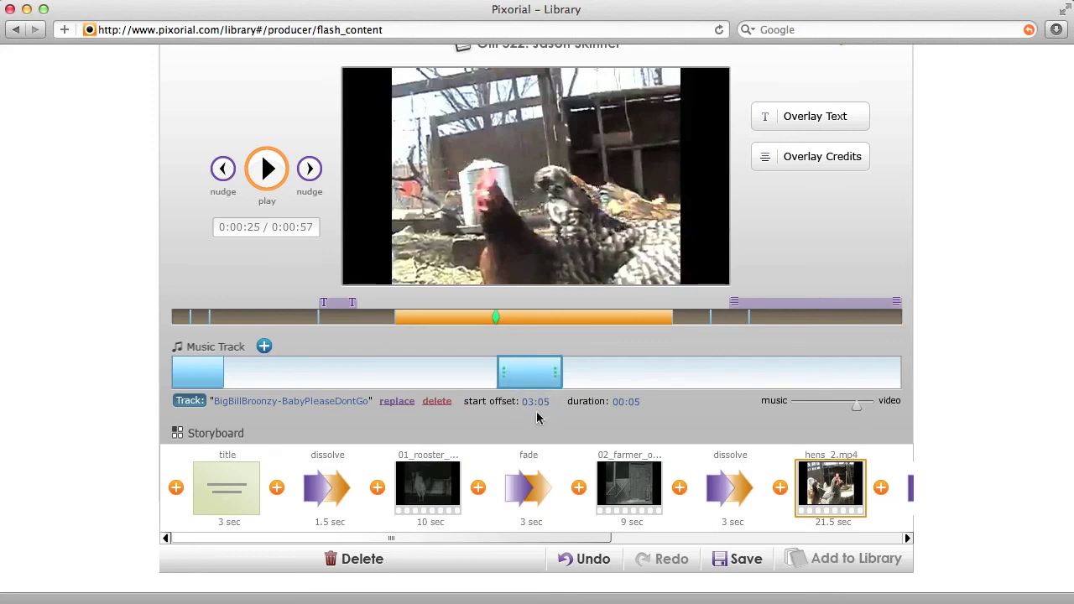
- Move the second music clip to the very end of the production, starting at about 0:52 over the eggs photo
left_click_drag(531, 370, 727, 372)
left_click_drag(678, 542, 935, 538)
left_click_drag(731, 375, 896, 372)
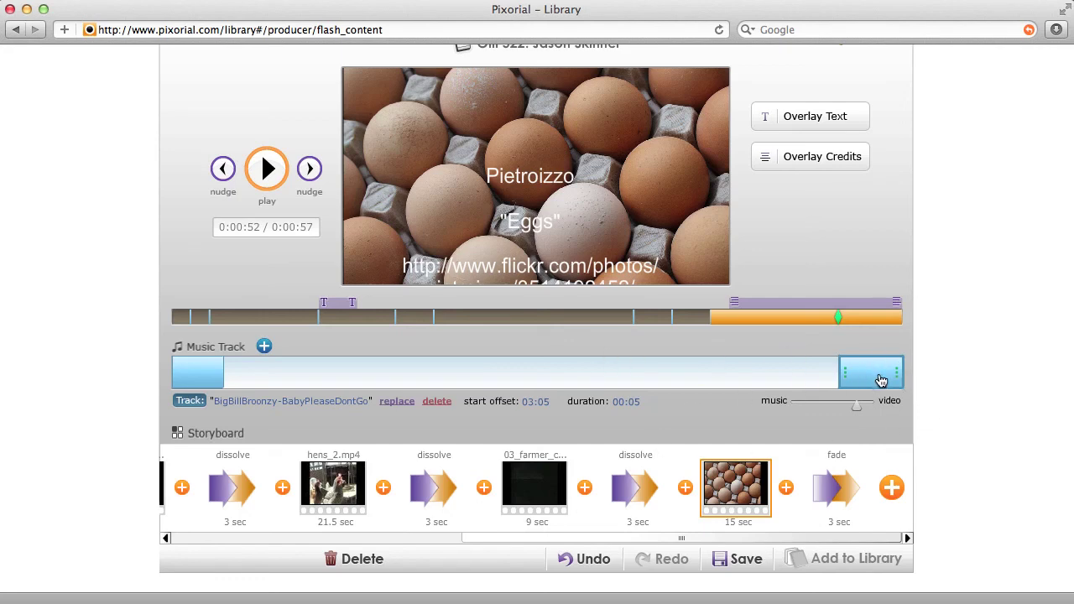
- Set the second music clip's start offset to 02:50 and move the clip to the start of the credits at about 0:44
left_click(535, 402)
left_click(535, 403)
type("02:50")
left_click(629, 402)
left_click(638, 406)
left_click(610, 425)
left_click(545, 402)
left_click_drag(859, 382, 753, 374)
- Extend the second music clip to the end of the production by entering a duration of 15 seconds
left_click(635, 401)
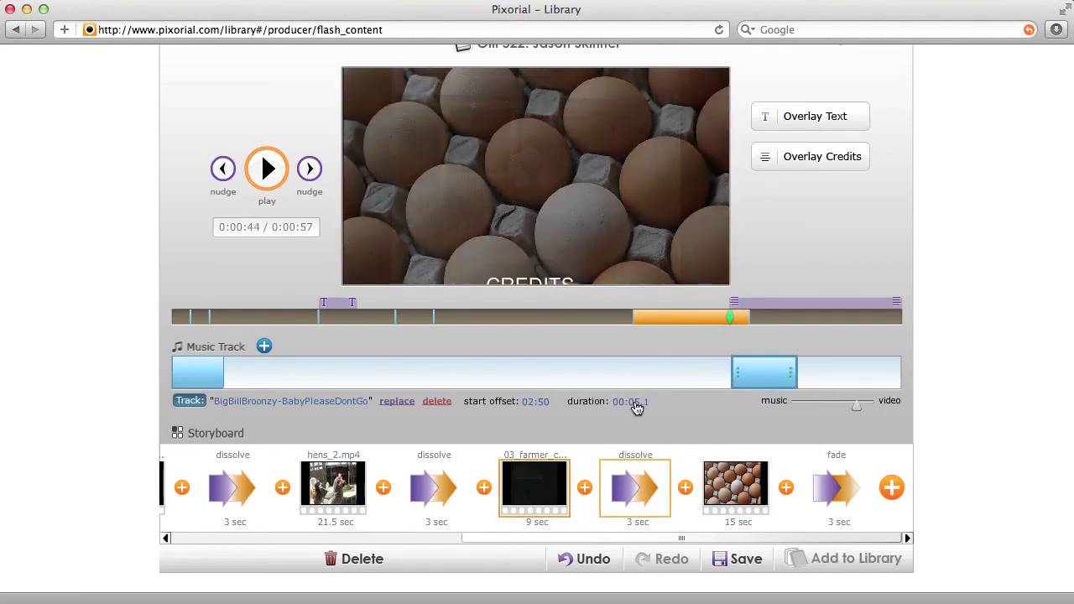
left_click_drag(626, 401, 680, 401)
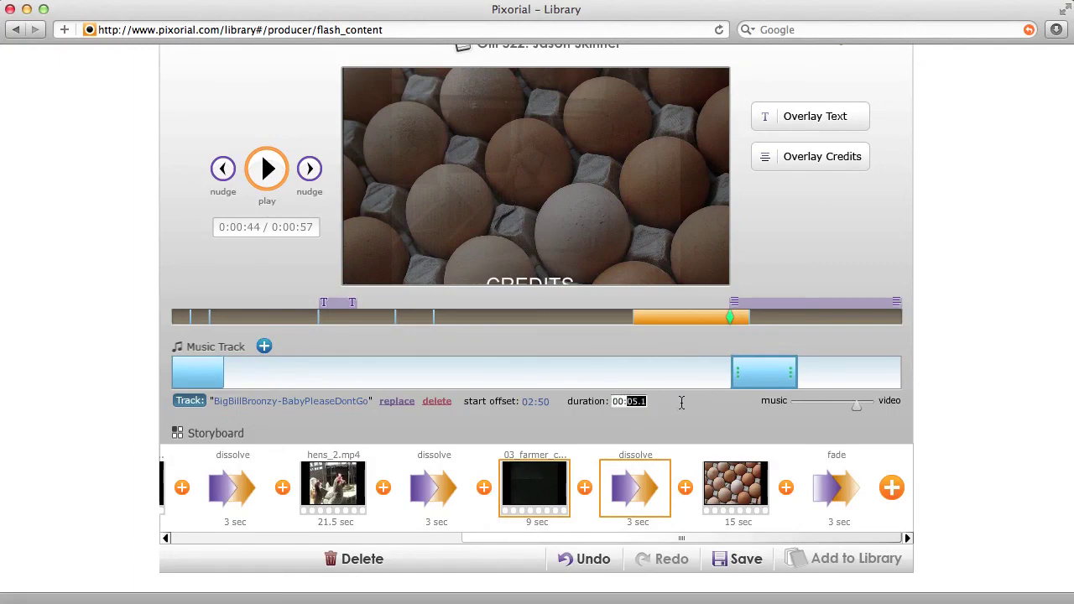
type("15")
key("Return")
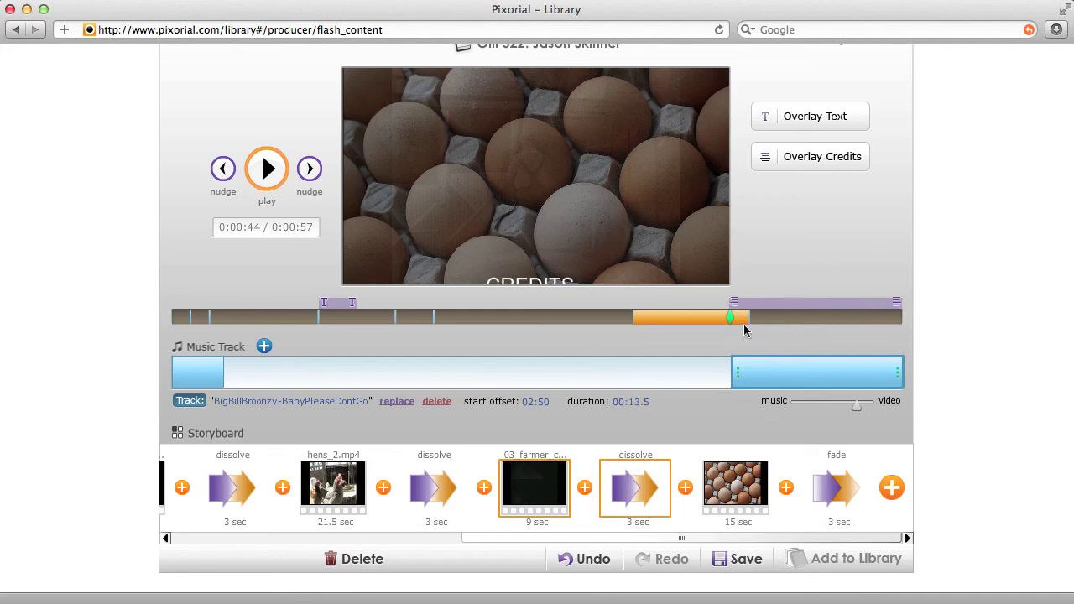
- Play the production from 0:40 to the end to hear the closing music, and check both music clips' settings
left_click(679, 317)
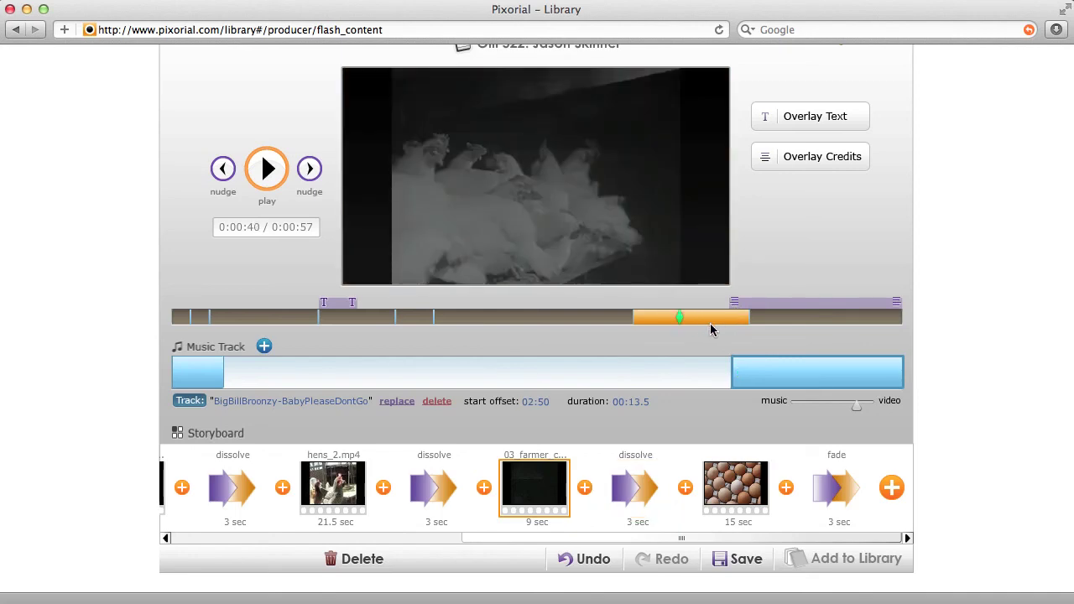
key("space")
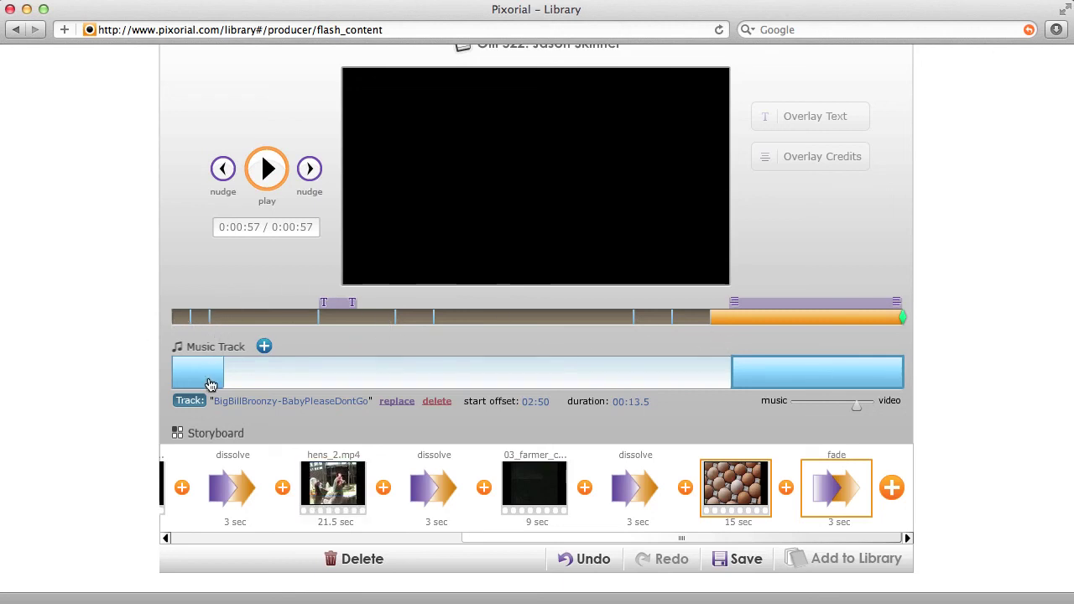
left_click(806, 383)
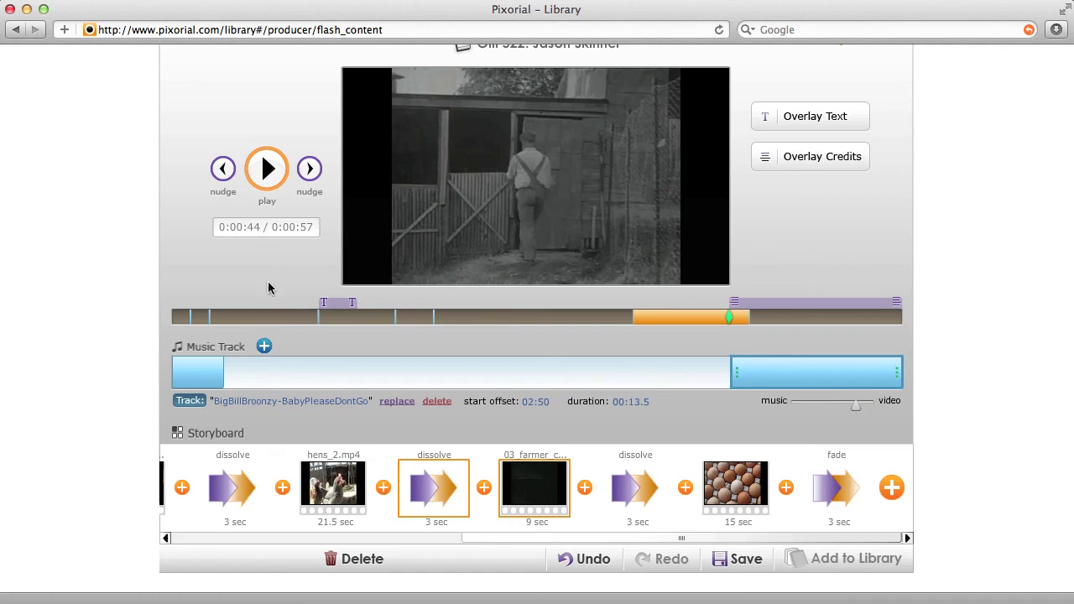
left_click(207, 376)
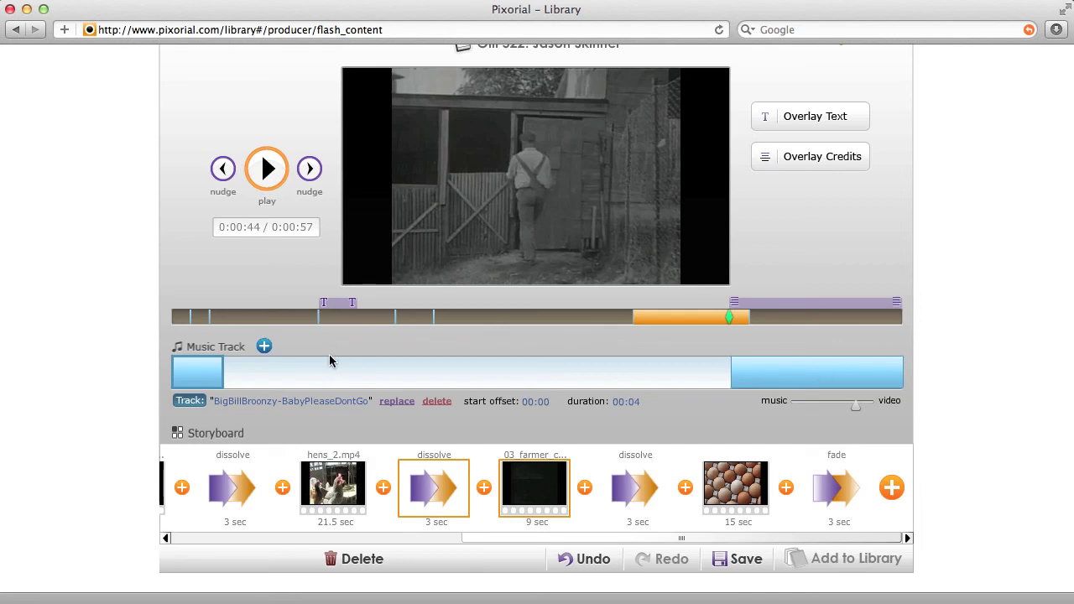
- Review the whole storyboard sequence from the opening title through the clips and transitions to the closing fade
left_click_drag(540, 541, 240, 547)
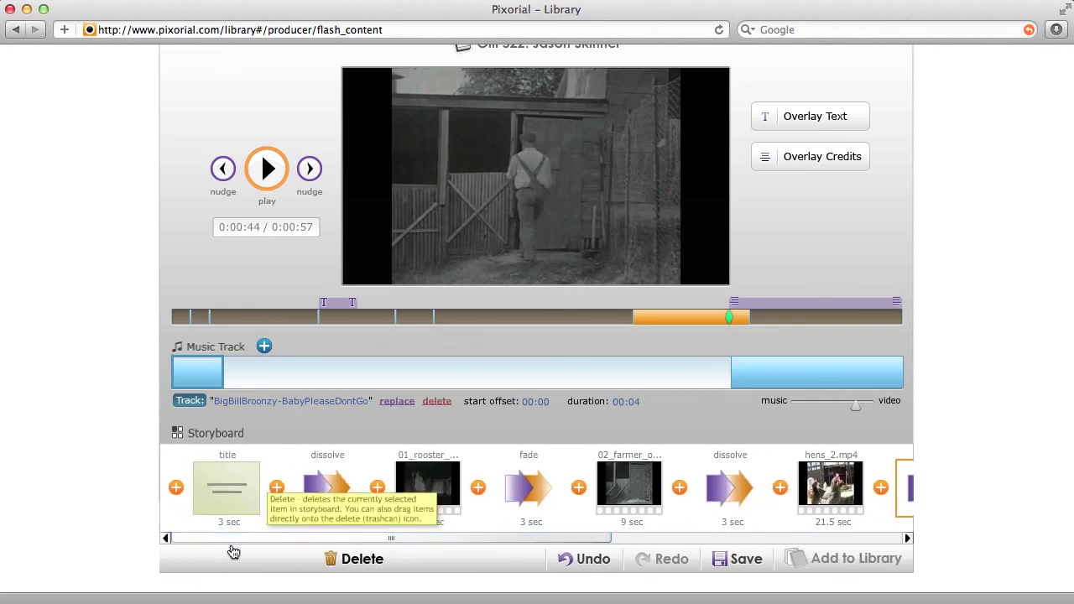
left_click(228, 482)
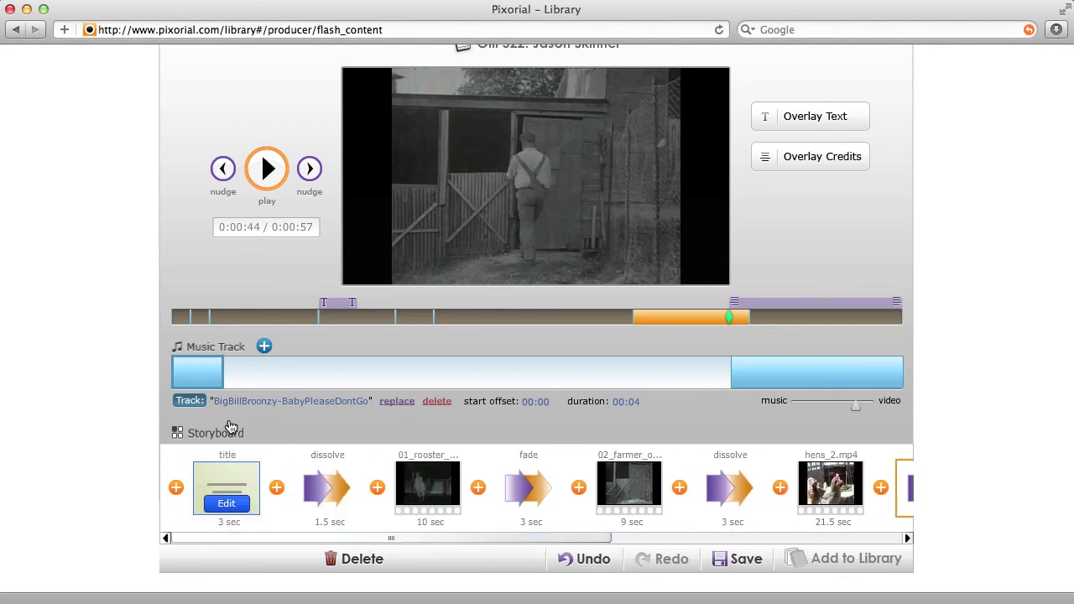
left_click(344, 493)
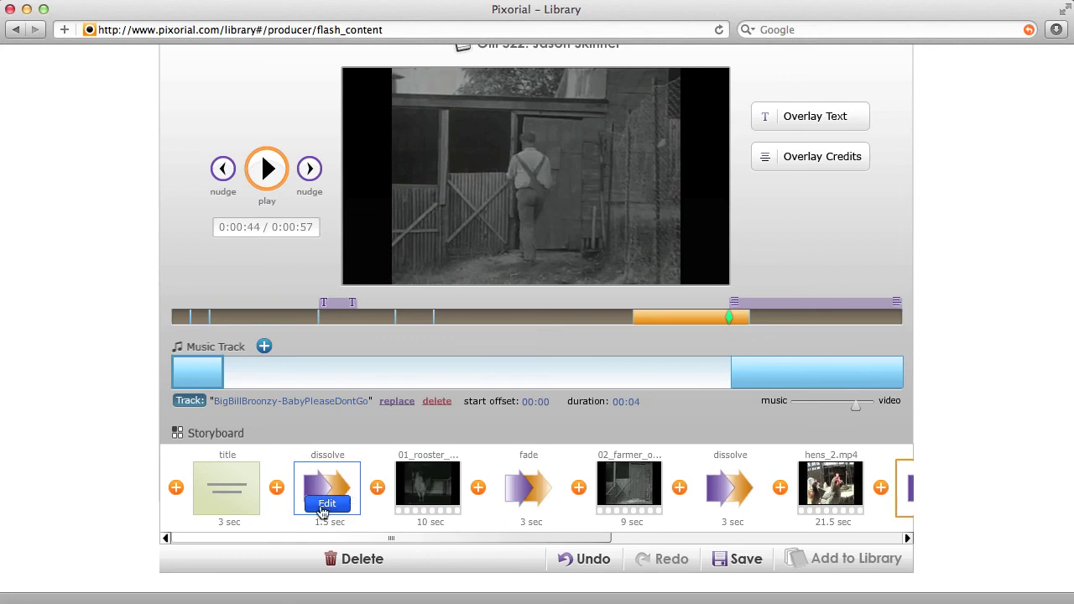
left_click(428, 491)
left_click(519, 476)
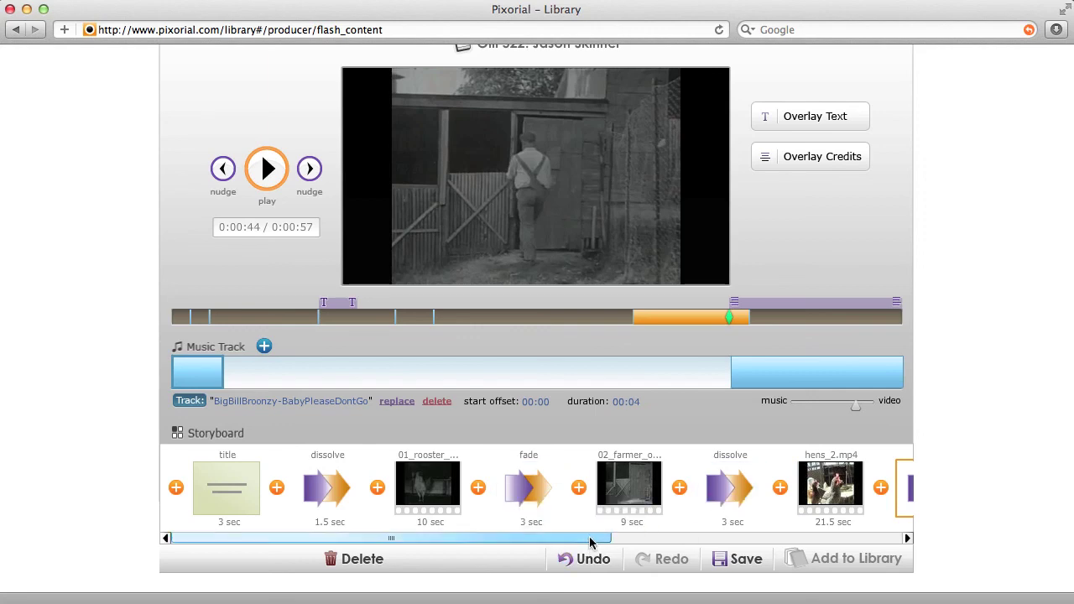
left_click_drag(591, 542, 783, 541)
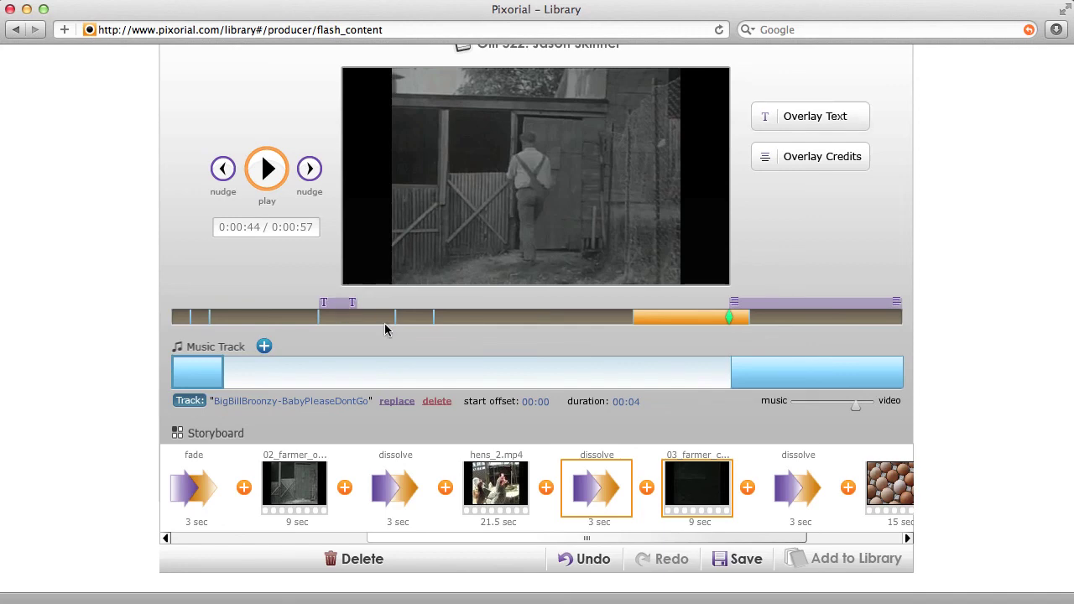
left_click_drag(582, 539, 684, 538)
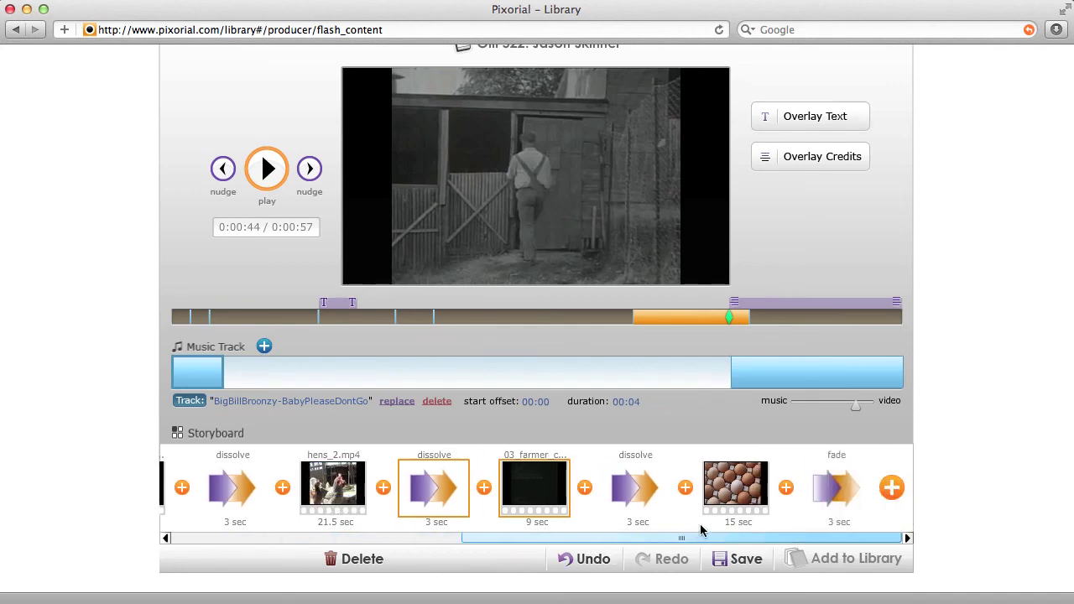
- Save the finished production and add it to the video library
mouse_move(735, 482)
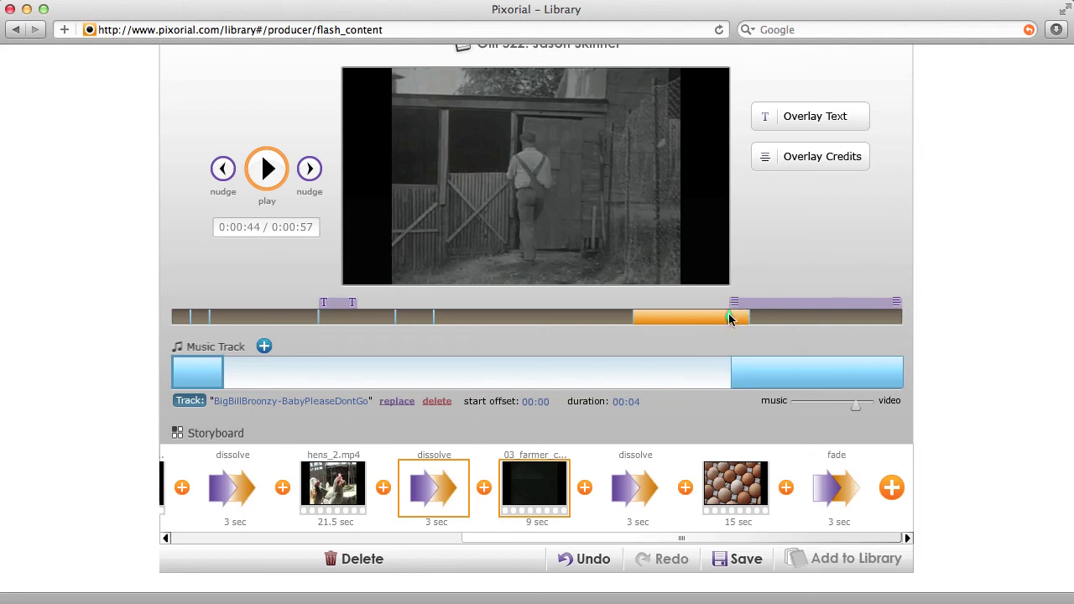
mouse_move(831, 495)
left_click(739, 560)
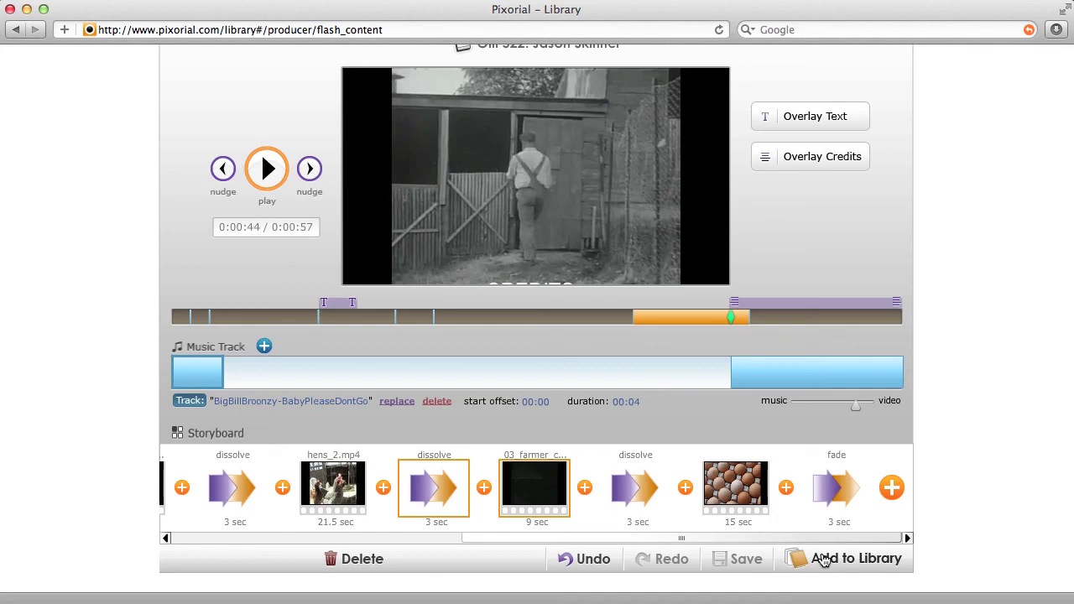
left_click(875, 568)
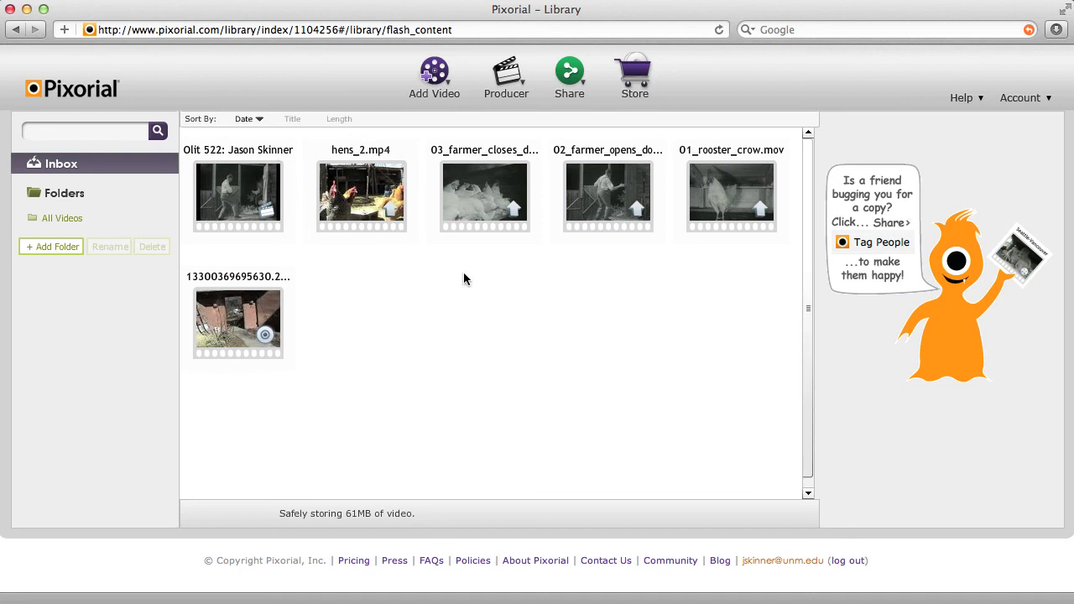
- Download the finished Olit 522 production from the library inbox and clear its selection
left_click(220, 189)
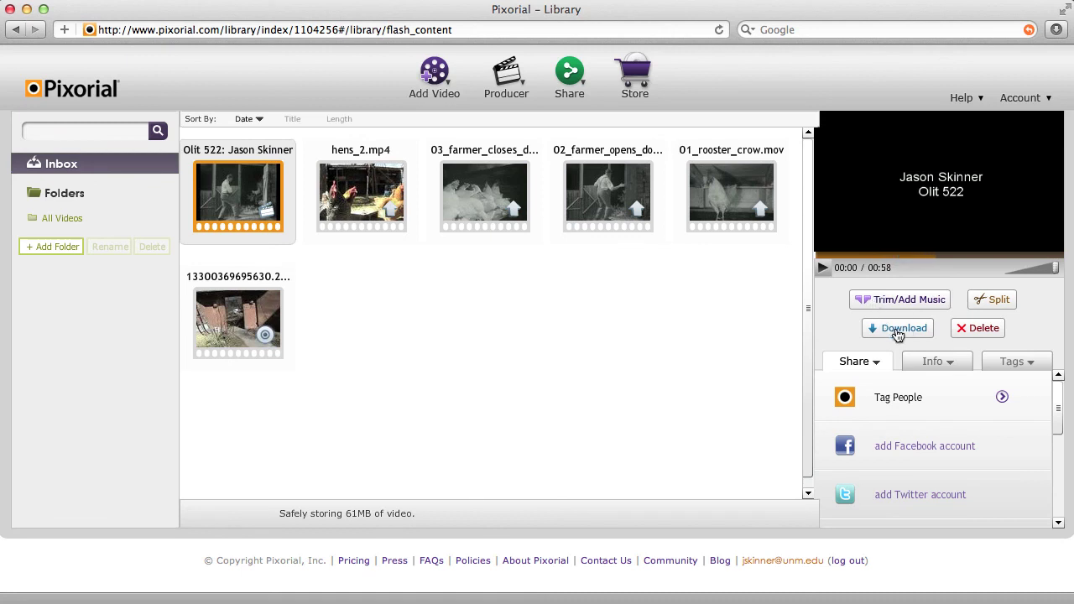
left_click(897, 328)
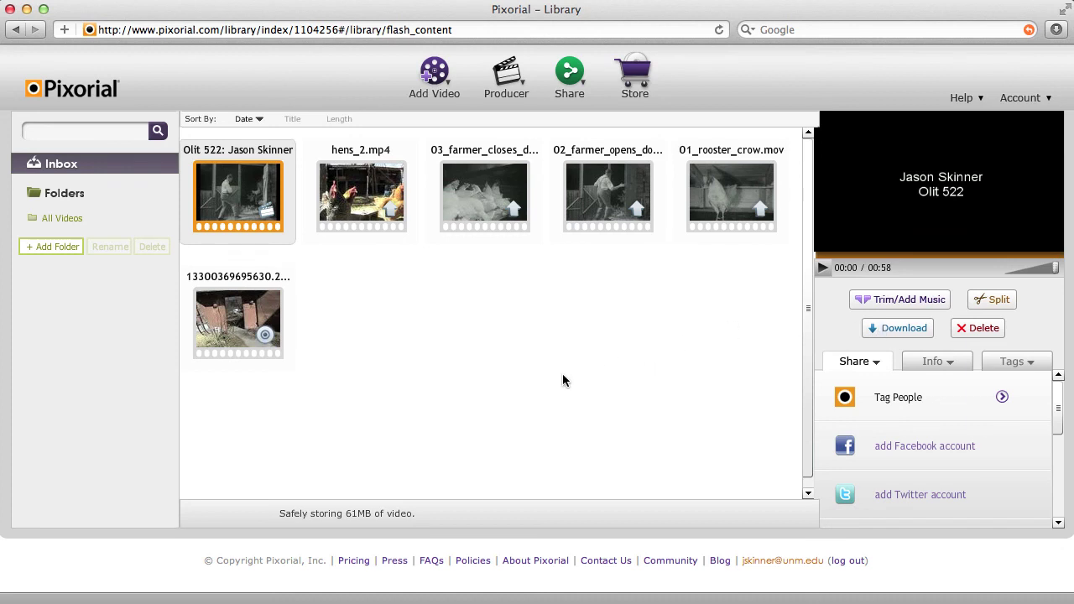
left_click(468, 359)
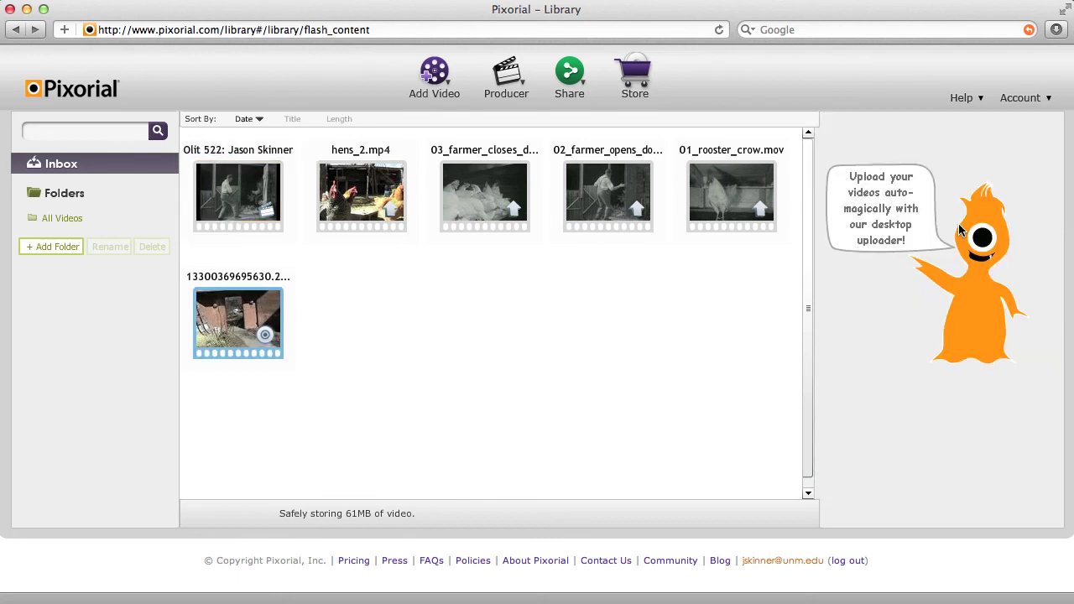